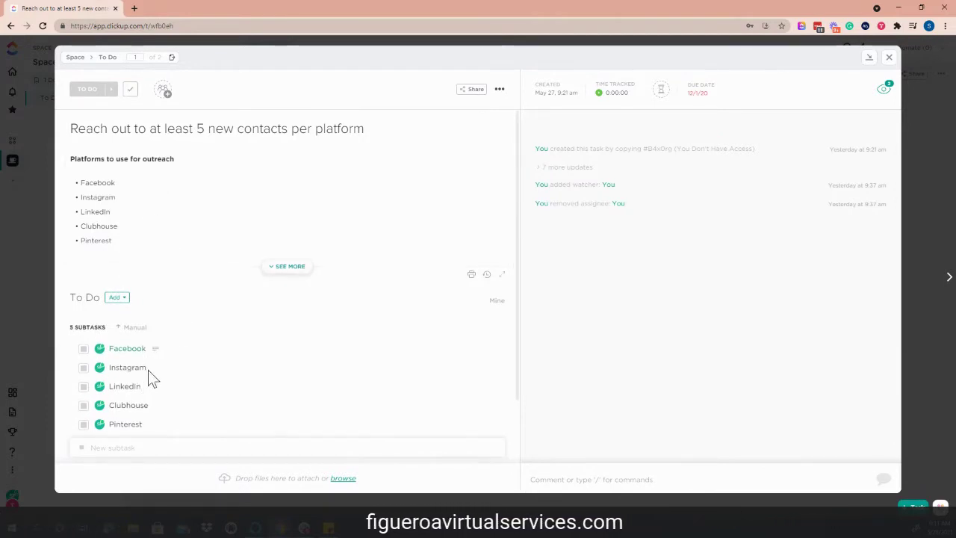
- Open the Facebook subtask of the outreach task, return to the parent task, and reopen the subtask
scroll(127, 395, down, 1)
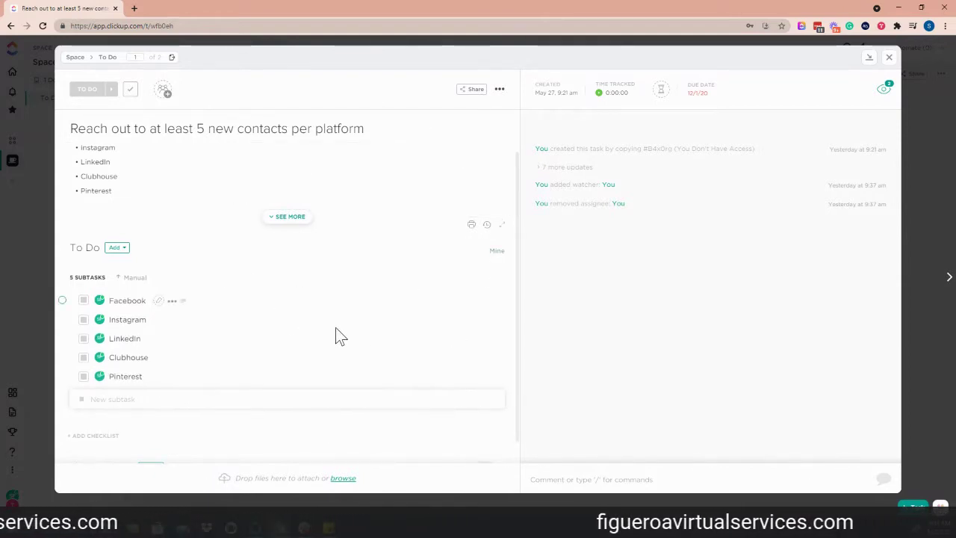
click(127, 300)
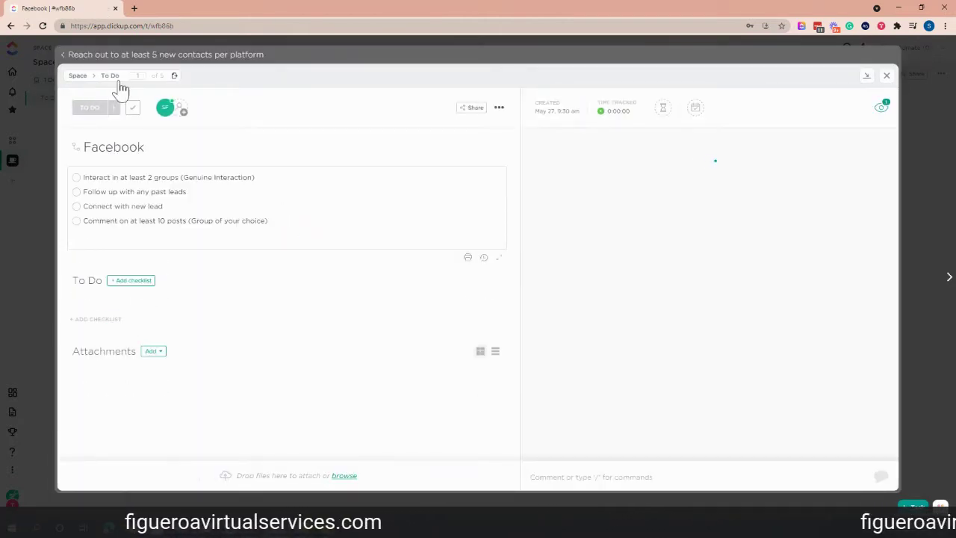
click(166, 63)
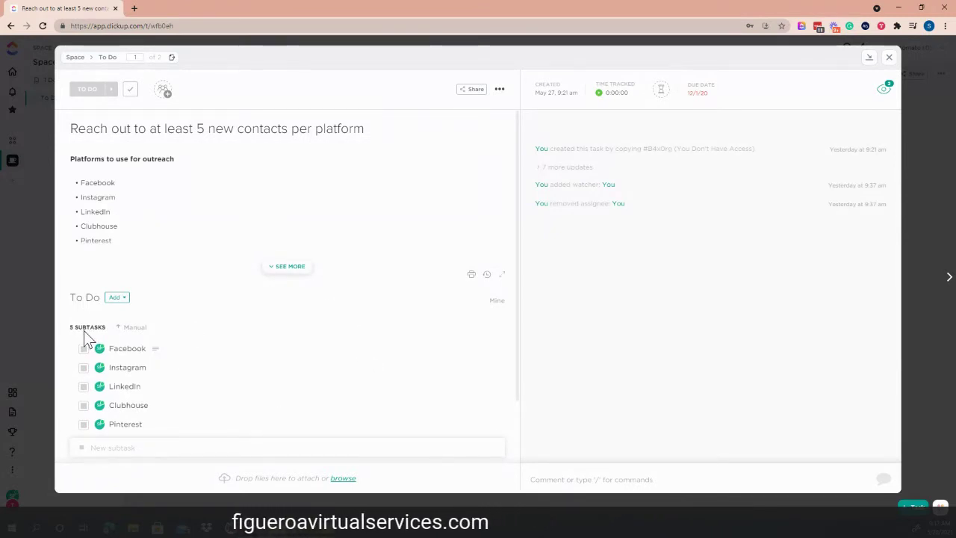
click(127, 351)
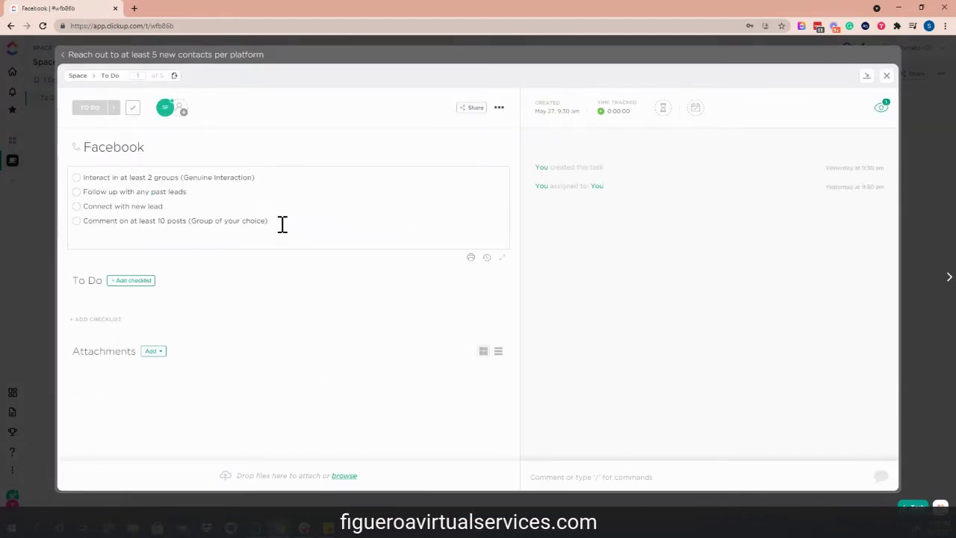
- Mark the "Interact in at least 2 groups" checklist item as done, clear it again, and close the task
key(ctrl+a)
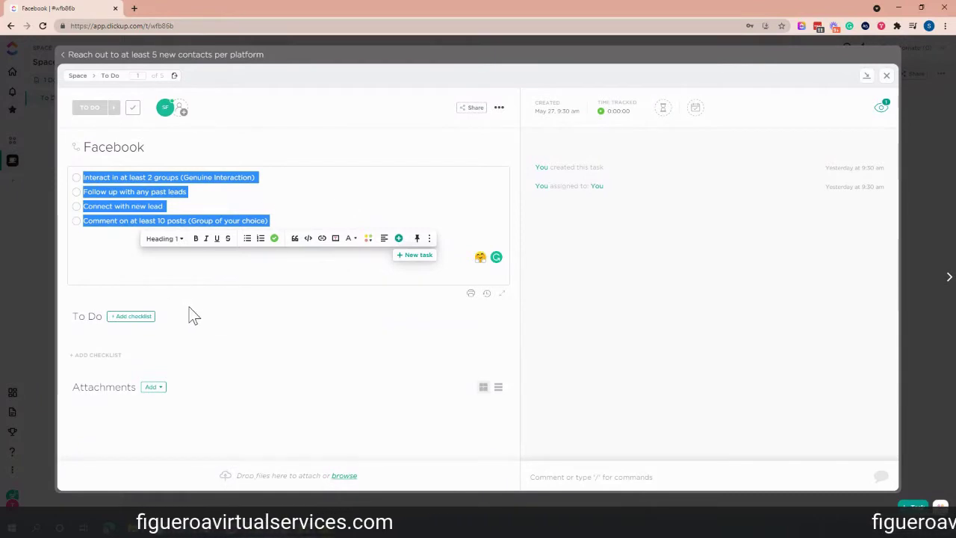
click(76, 178)
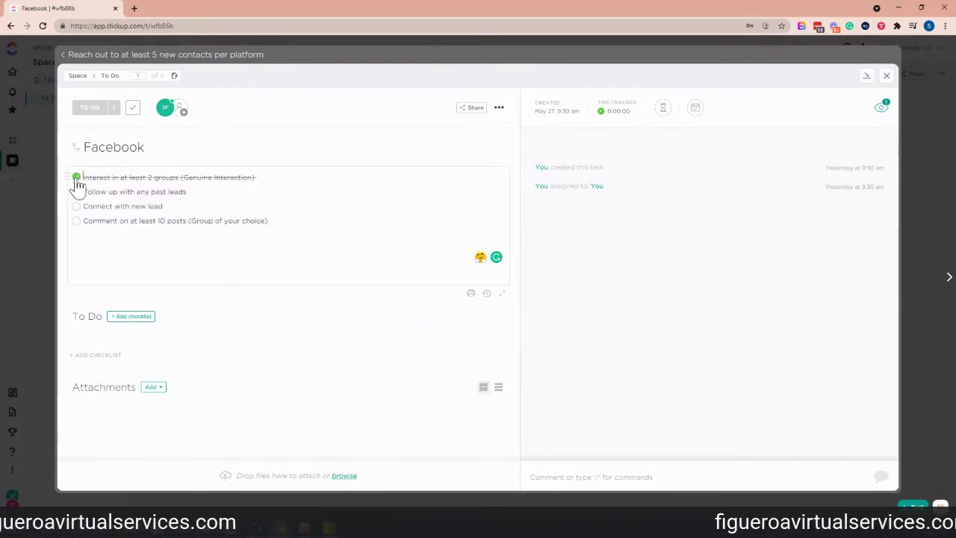
click(77, 177)
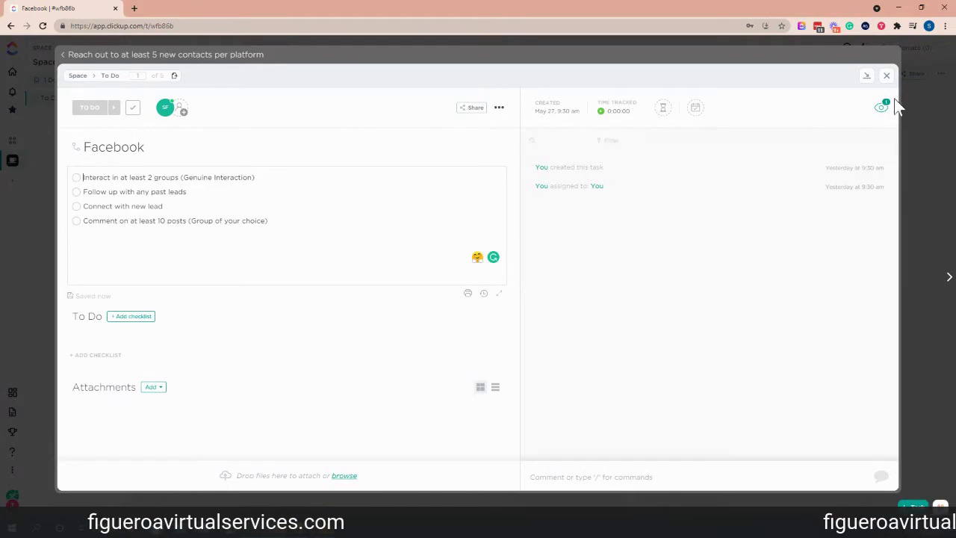
click(889, 76)
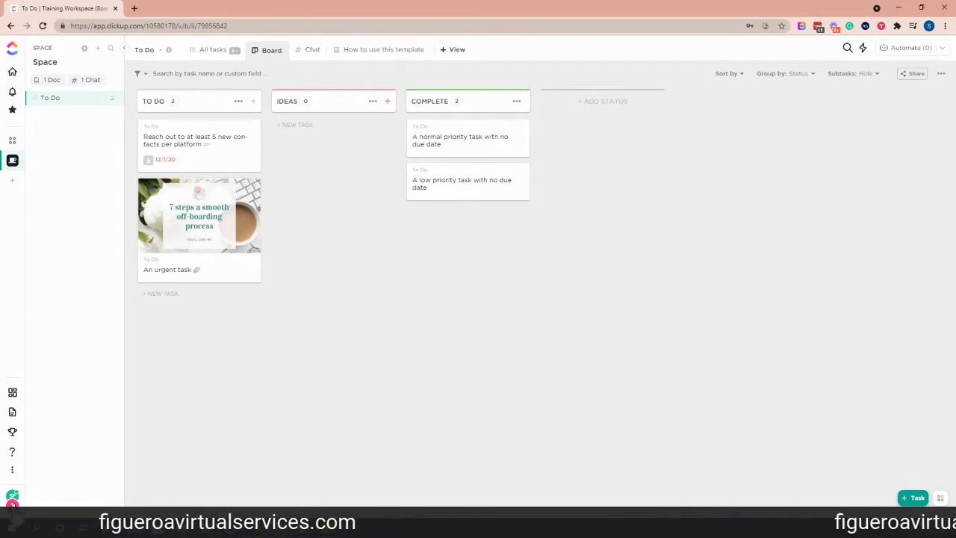
- Look over the workspace and profile options and the view types available for the To Do list
click(12, 496)
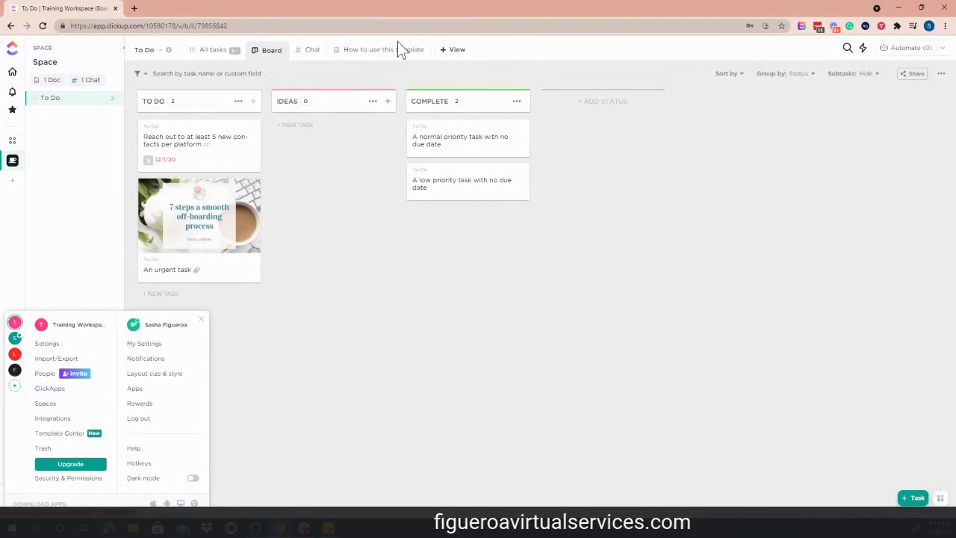
click(454, 52)
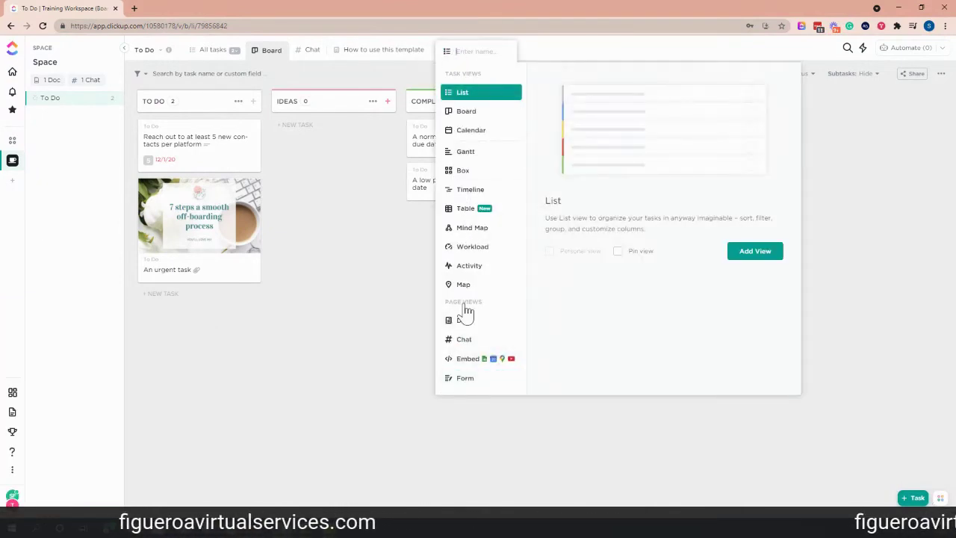
click(236, 348)
- Turn on dark mode and switch back to the light appearance
click(12, 495)
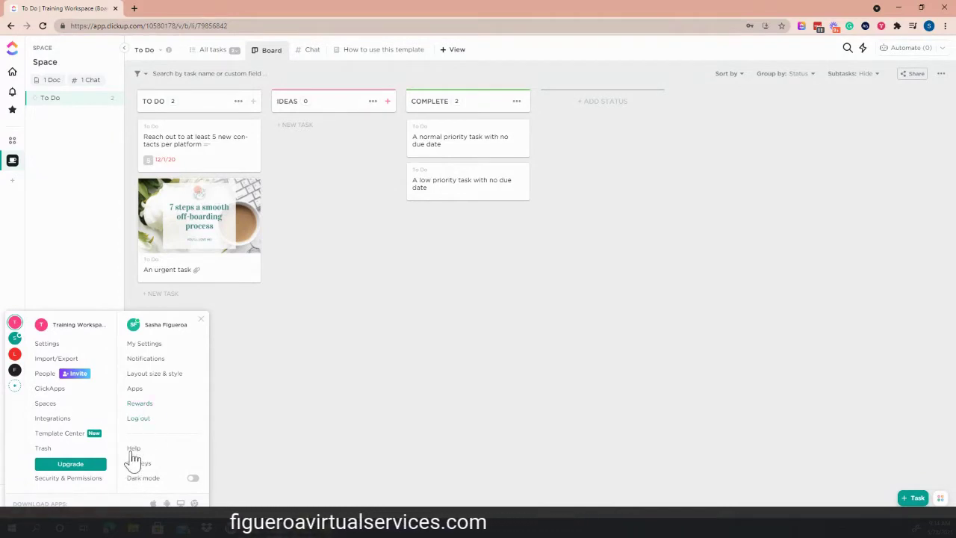
click(196, 481)
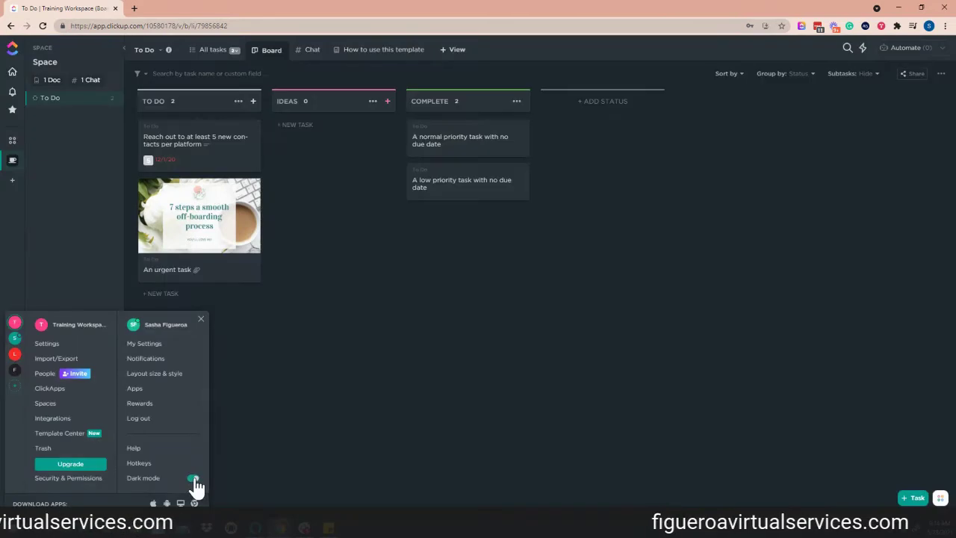
click(193, 478)
right_click(193, 478)
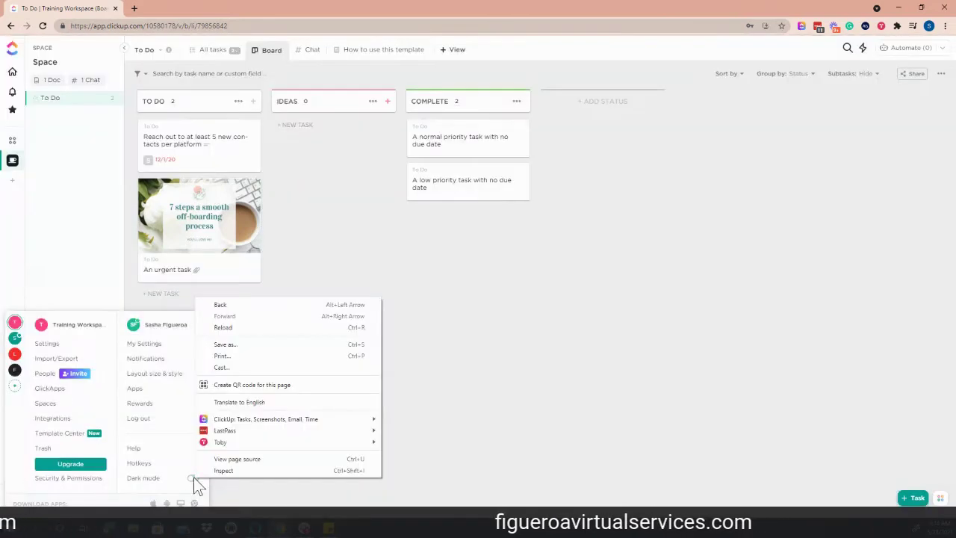
click(396, 452)
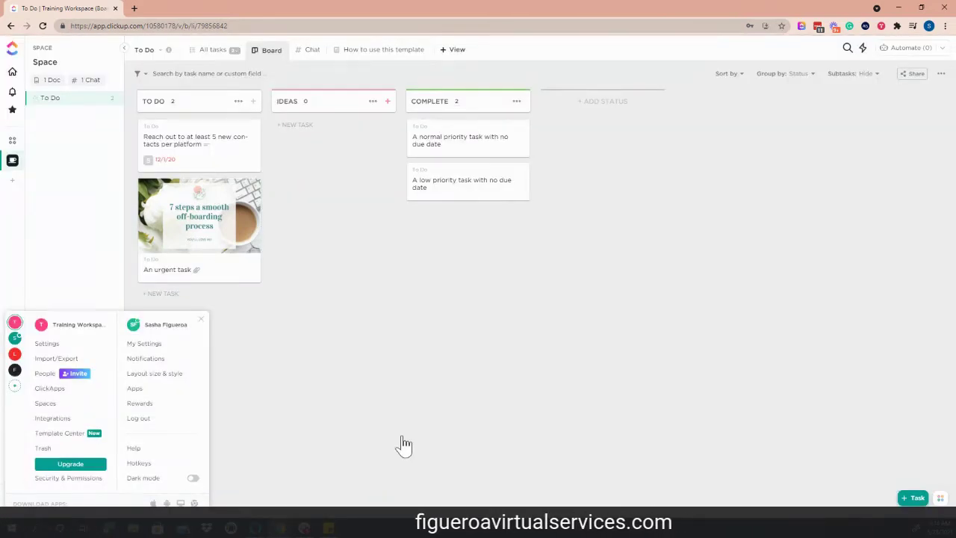
click(467, 218)
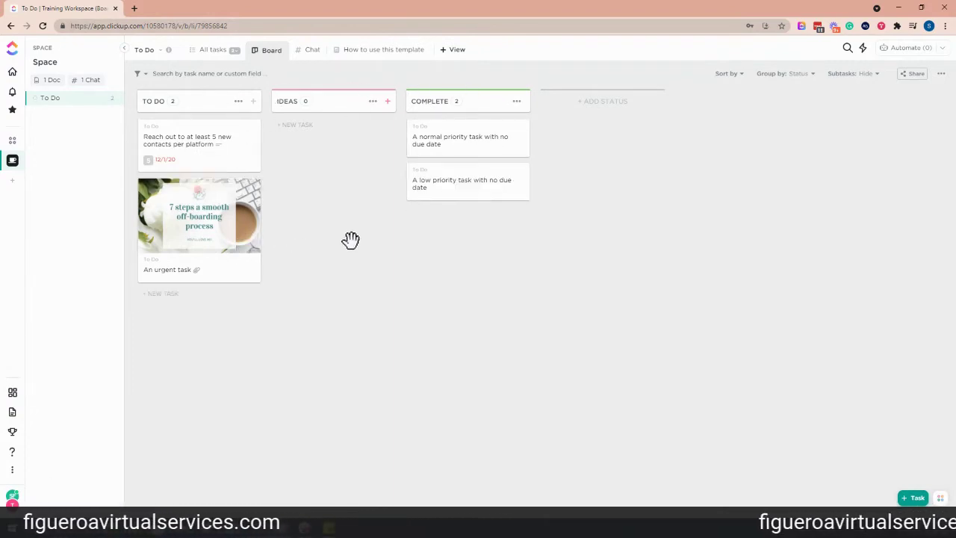
- Examine the workspace's people management page, including the roles offered for invitations and the guest list
click(12, 499)
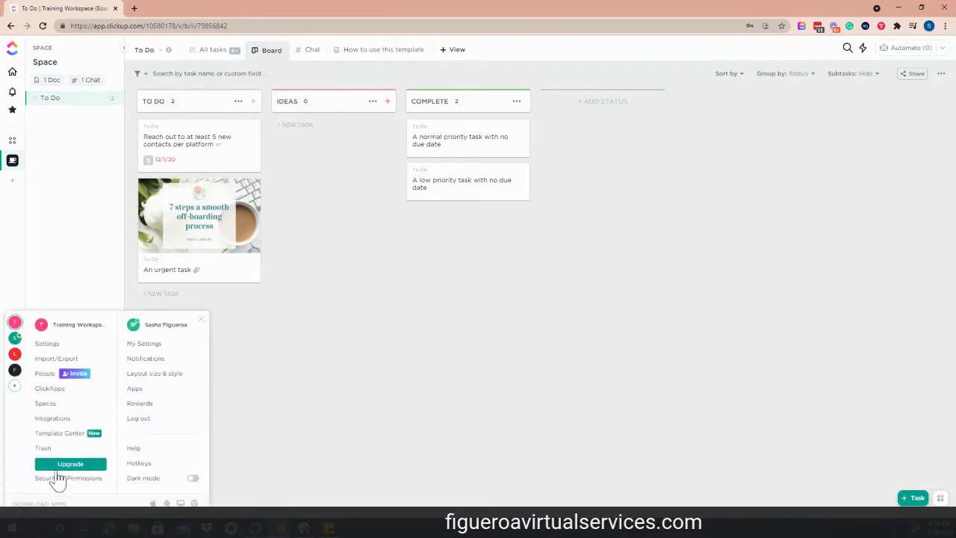
click(71, 377)
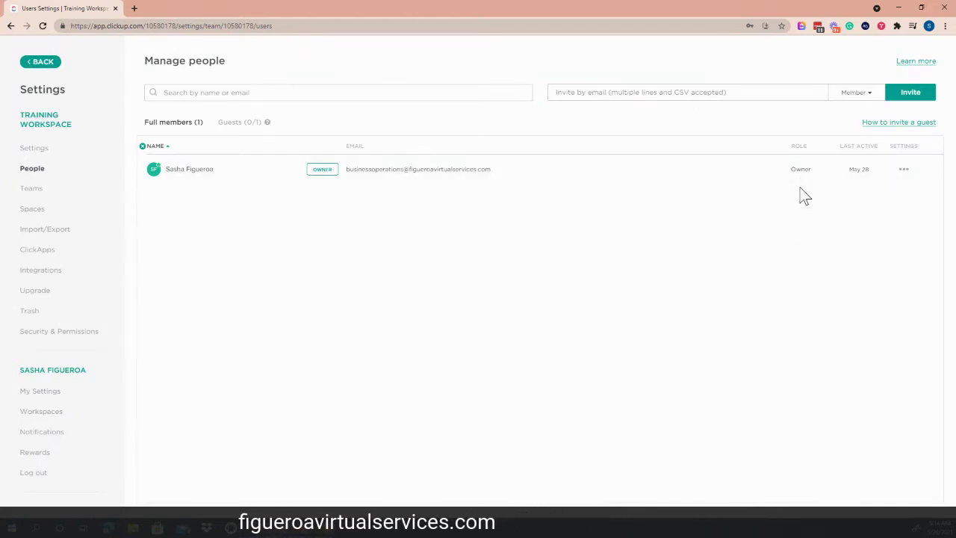
mouse_move(236, 133)
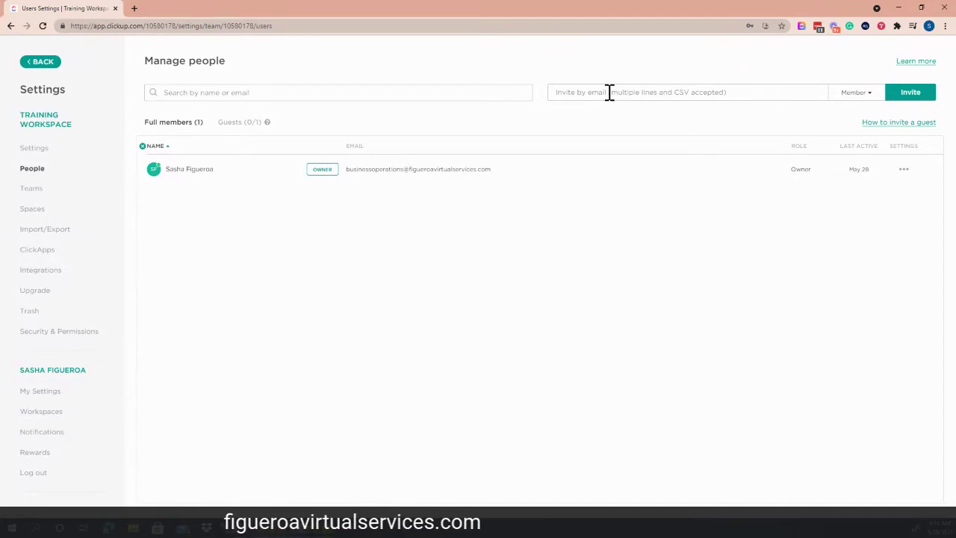
click(871, 97)
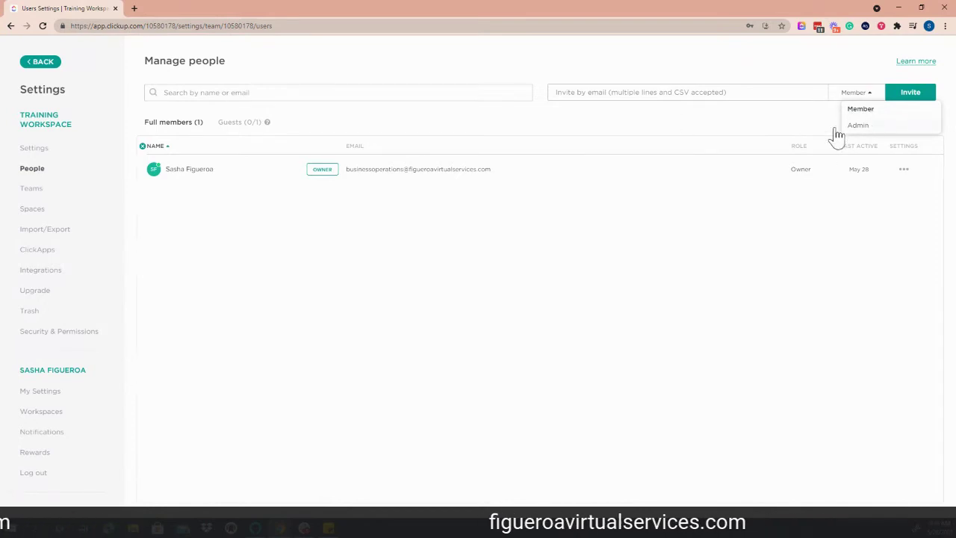
click(243, 125)
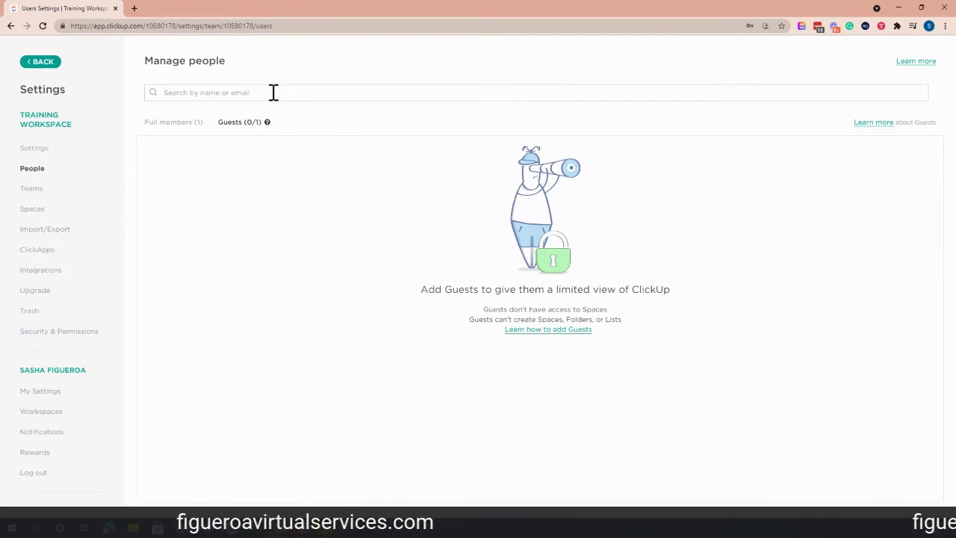
click(183, 126)
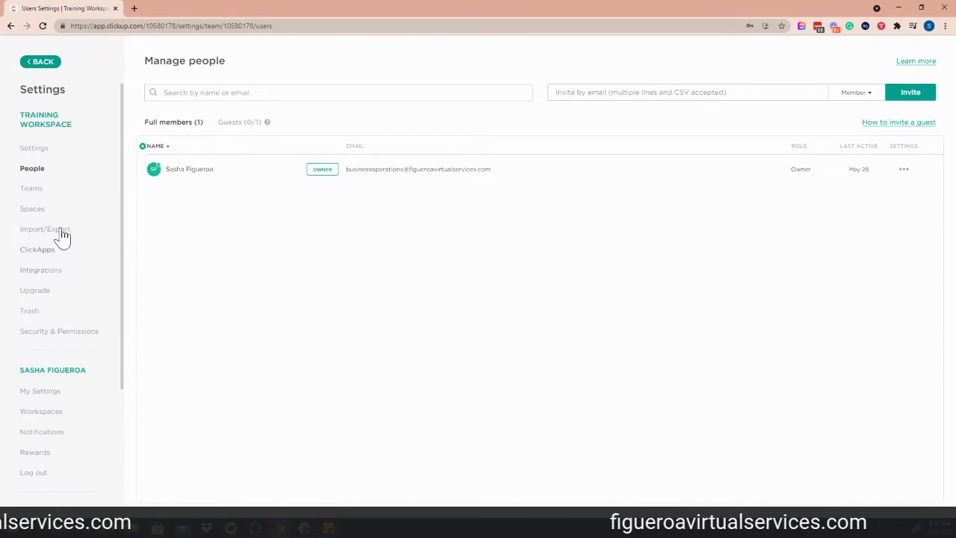
- View the workspace's Teams settings and return to the To Do board
click(32, 190)
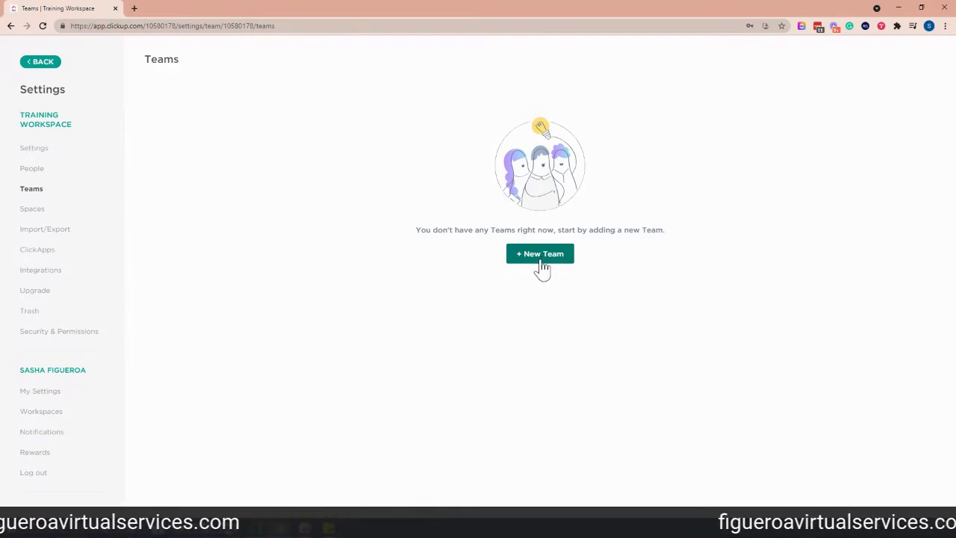
right_click(607, 310)
click(547, 298)
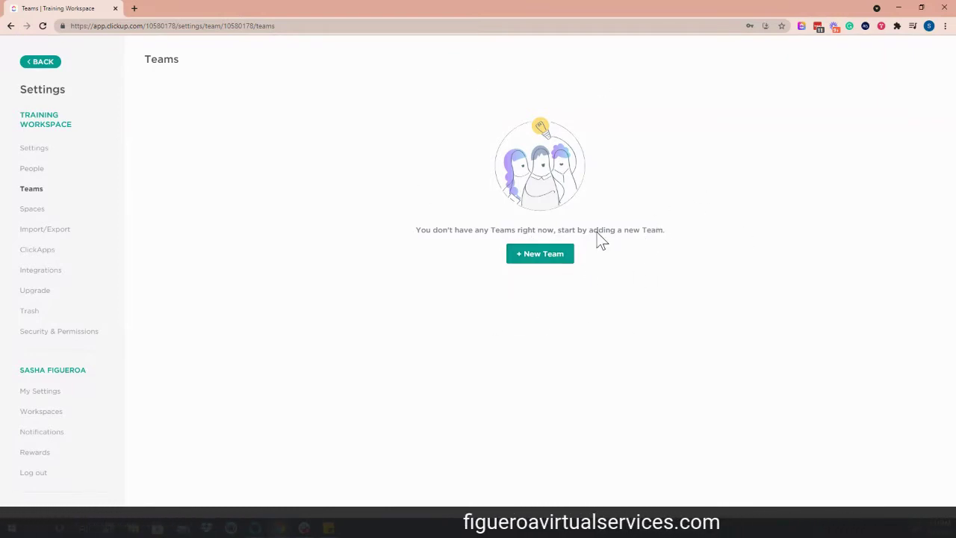
click(43, 64)
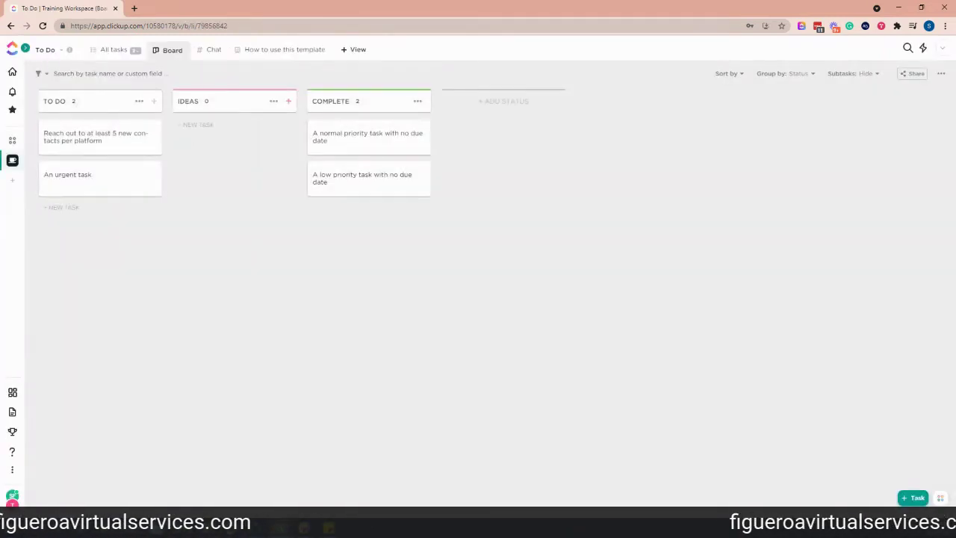
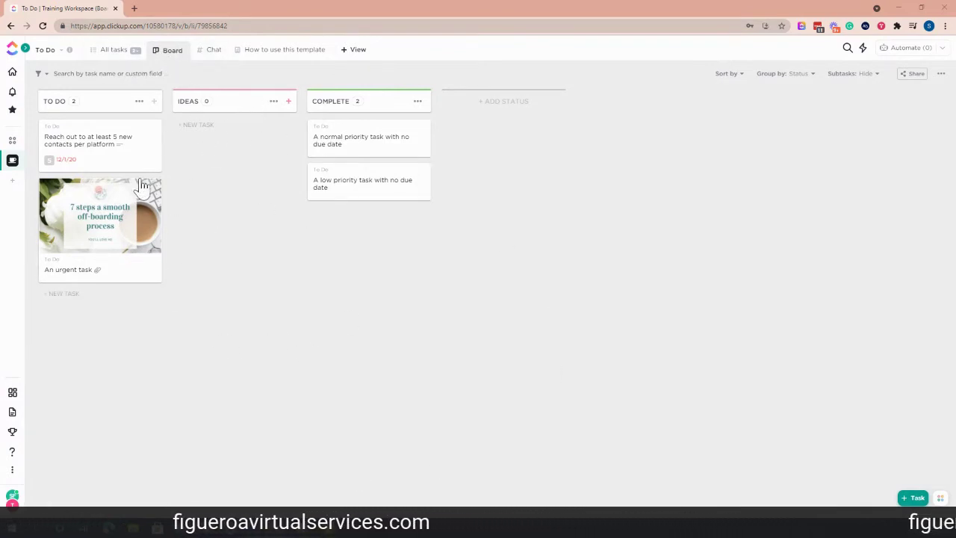
- View the To Do list in its All tasks, Board and Chat views
click(117, 52)
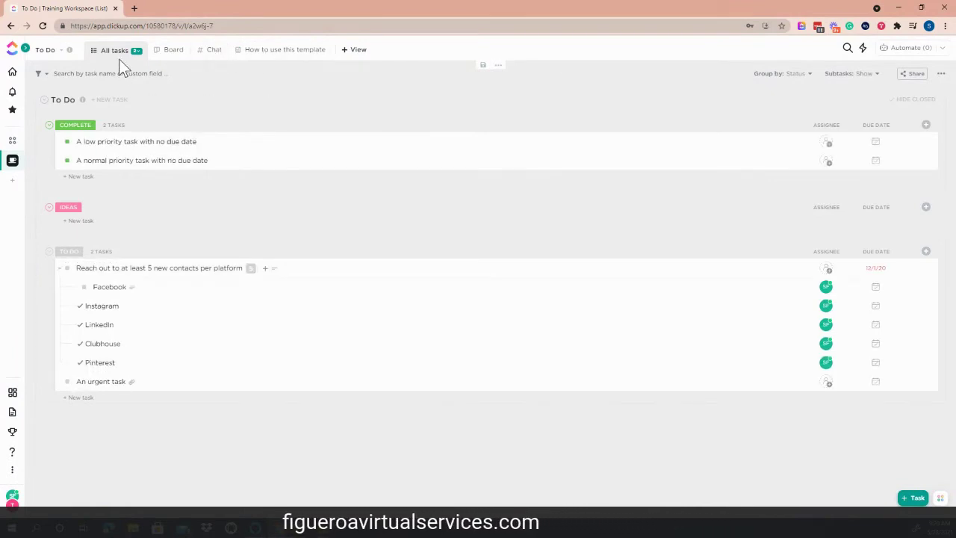
click(172, 57)
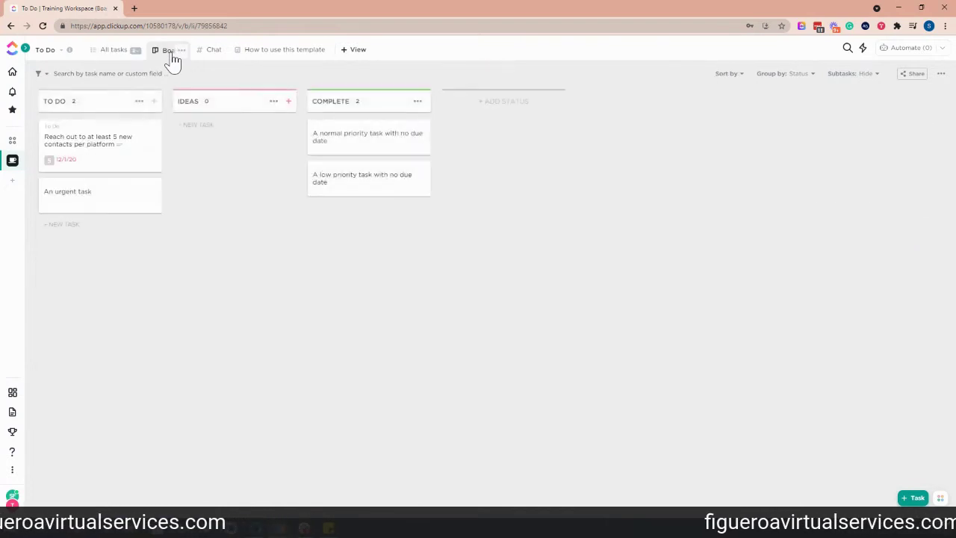
click(217, 57)
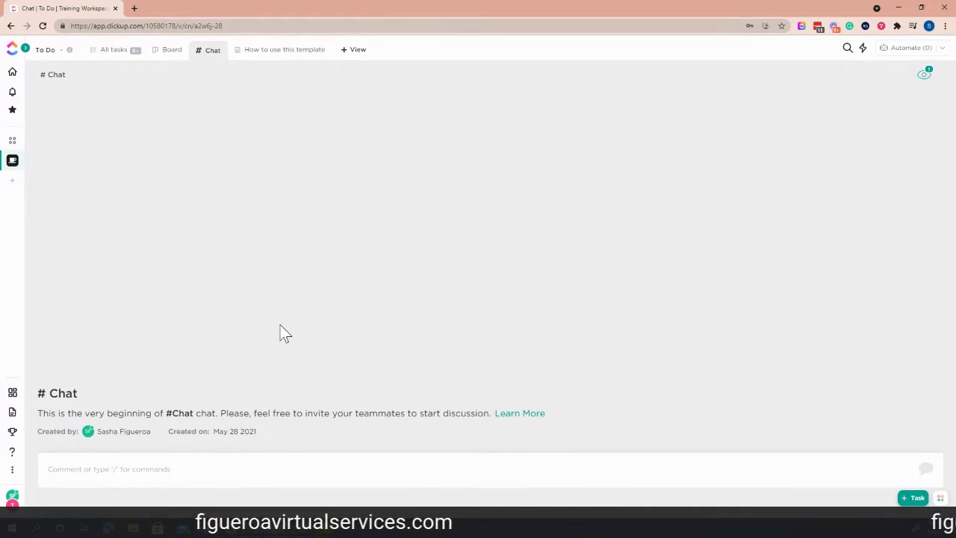
- Read through the "How to use this template" document of the To Do list
click(290, 52)
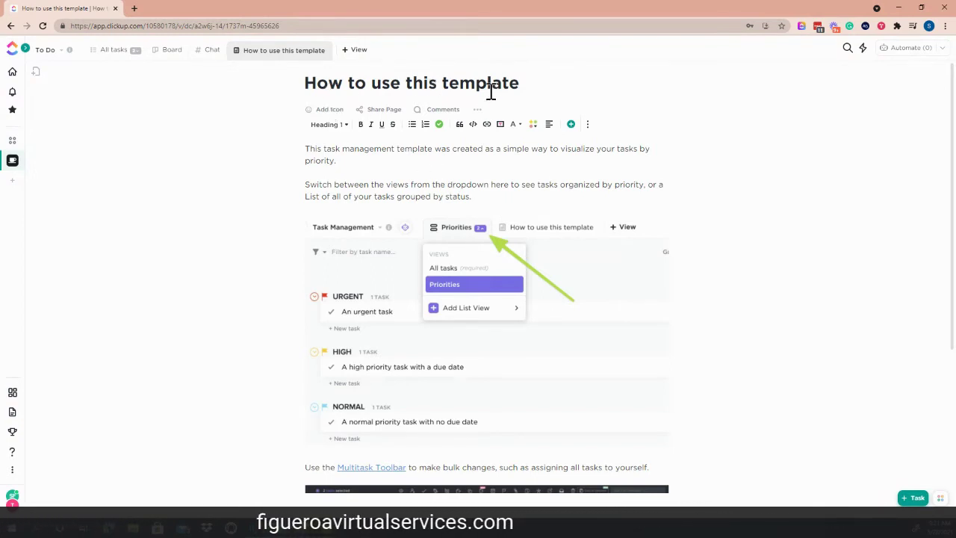
scroll(450, 250, down, 1)
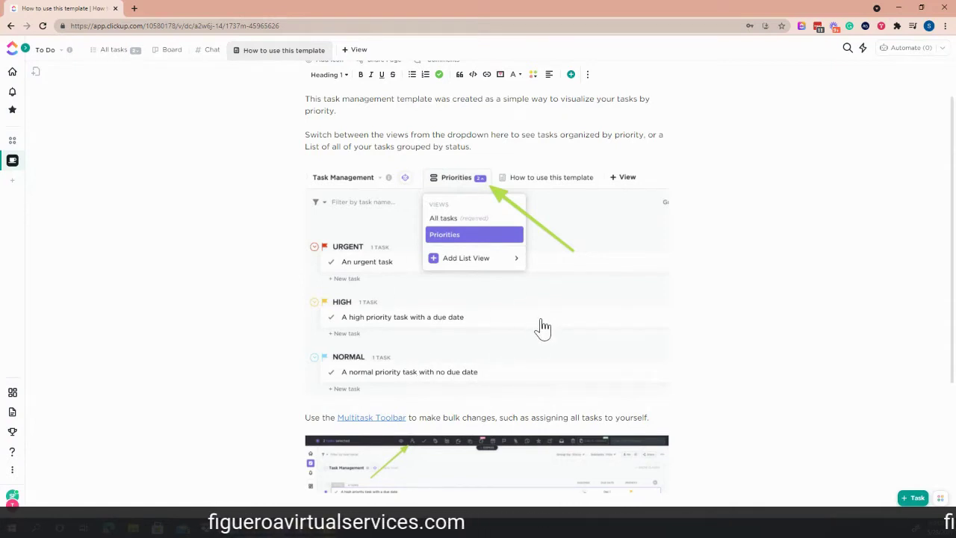
scroll(521, 331, down, 2)
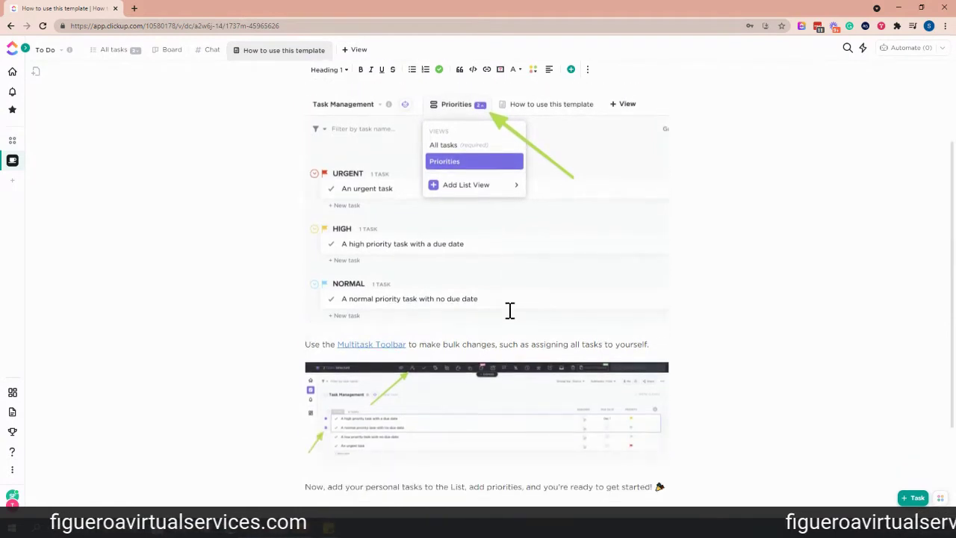
scroll(418, 262, down, 1)
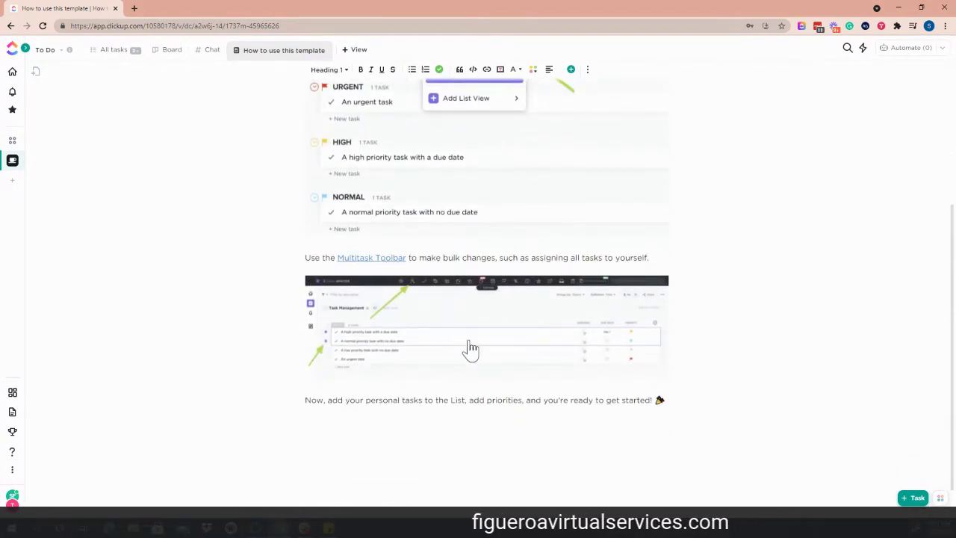
scroll(514, 434, up, 3)
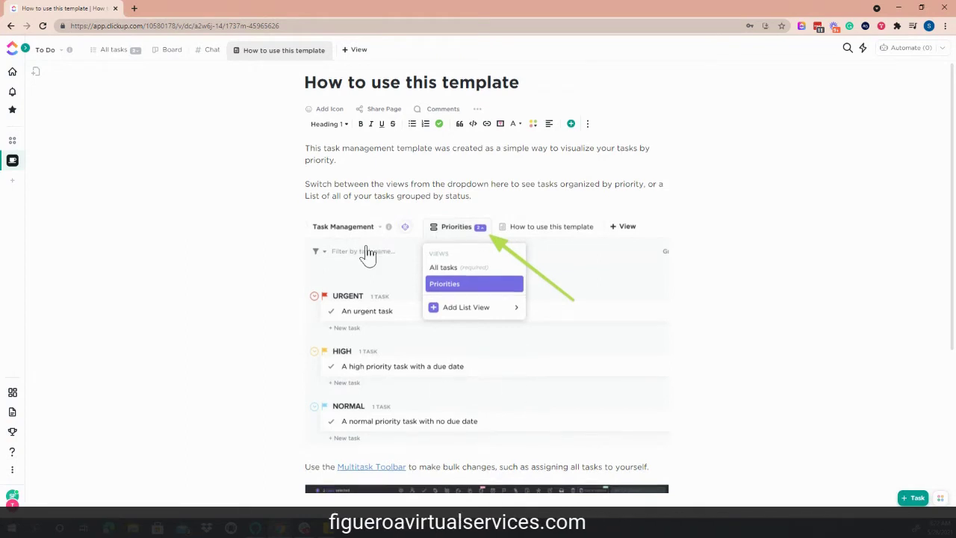
scroll(367, 254, down, 5)
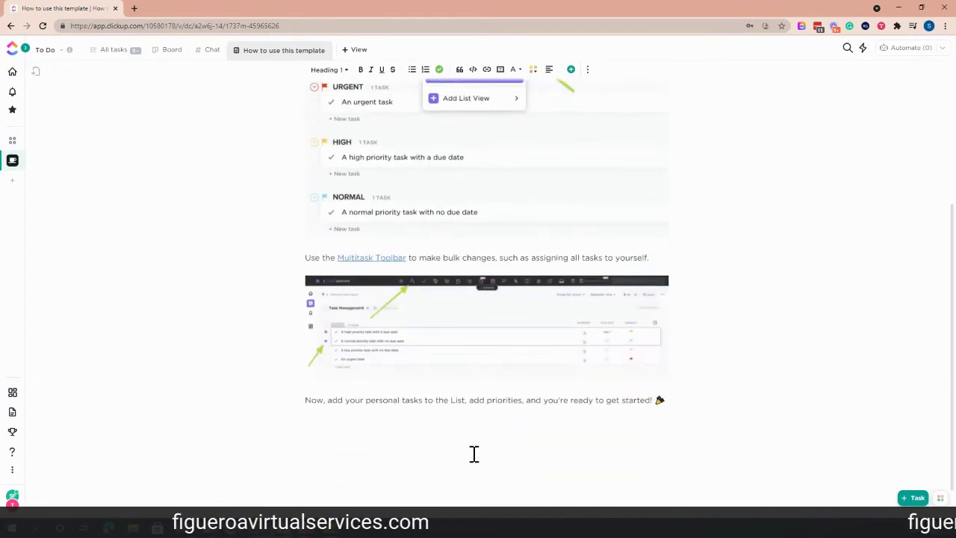
scroll(474, 454, up, 5)
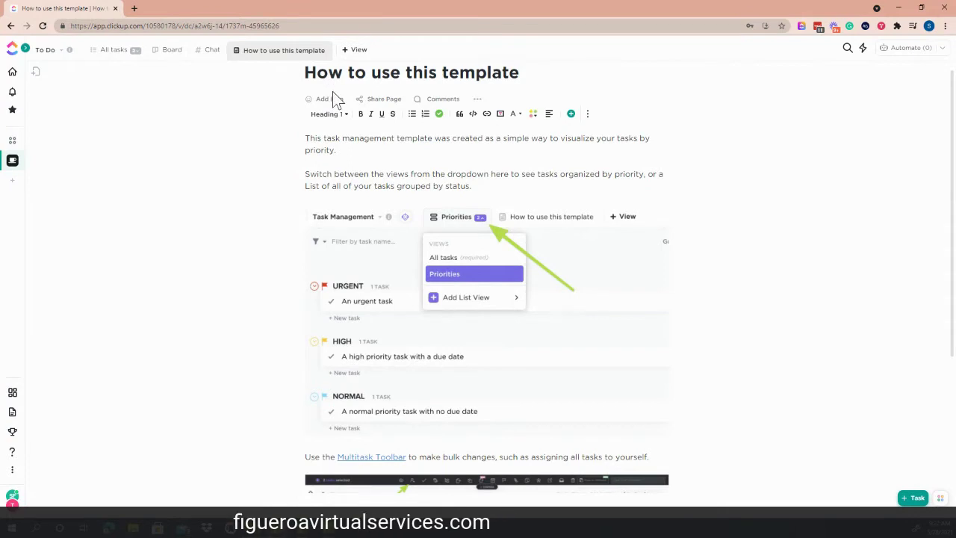
- Add a Mind Map view to the To Do list
click(357, 52)
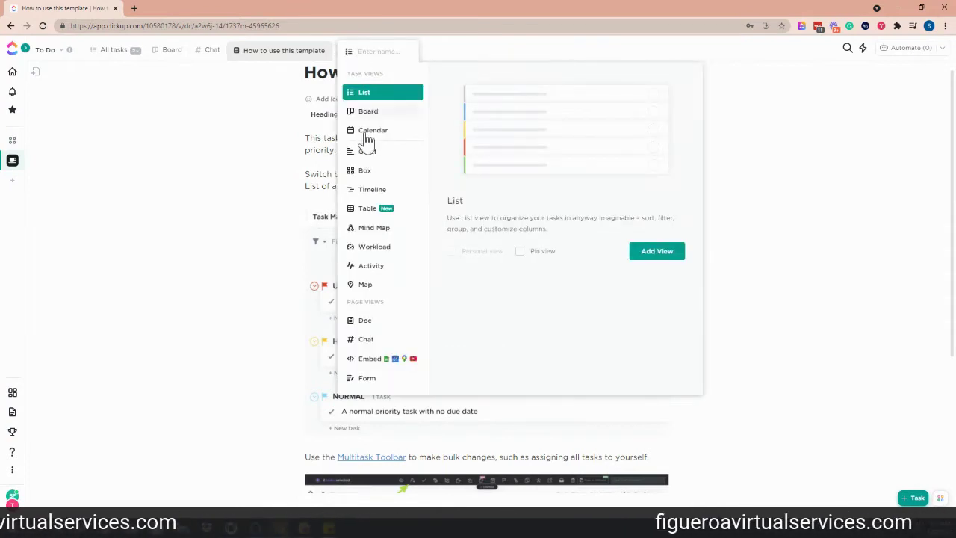
click(379, 232)
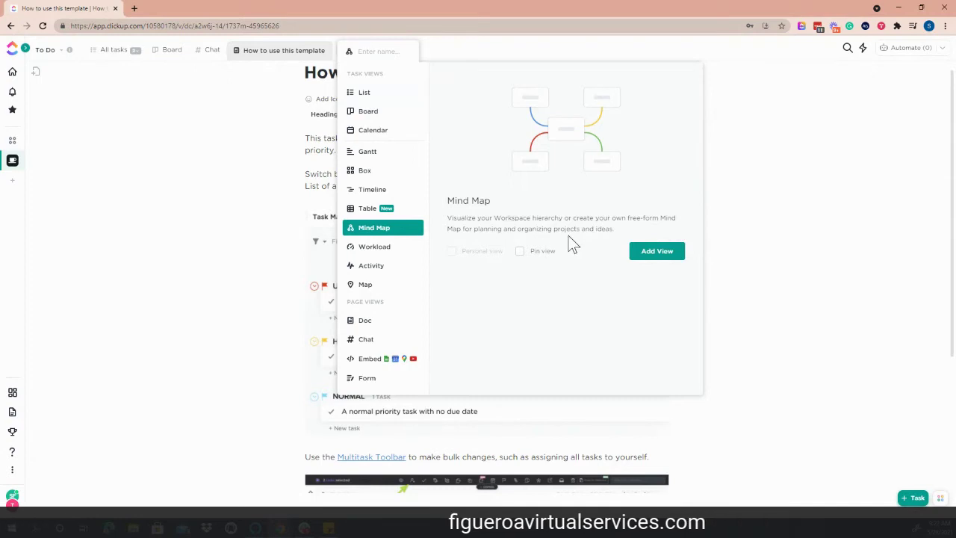
click(662, 252)
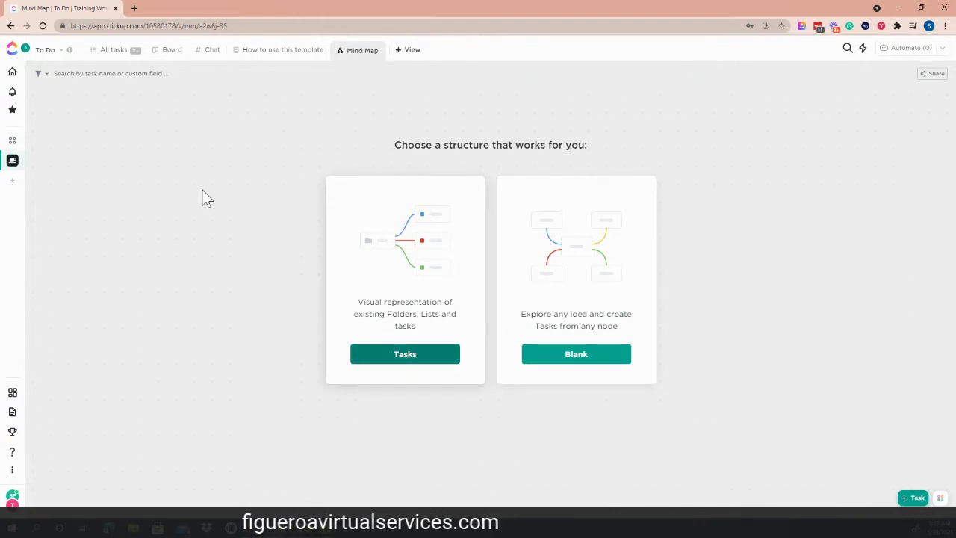
- Check the list's All tasks view, return to the mind map and start it with a blank structure
click(111, 50)
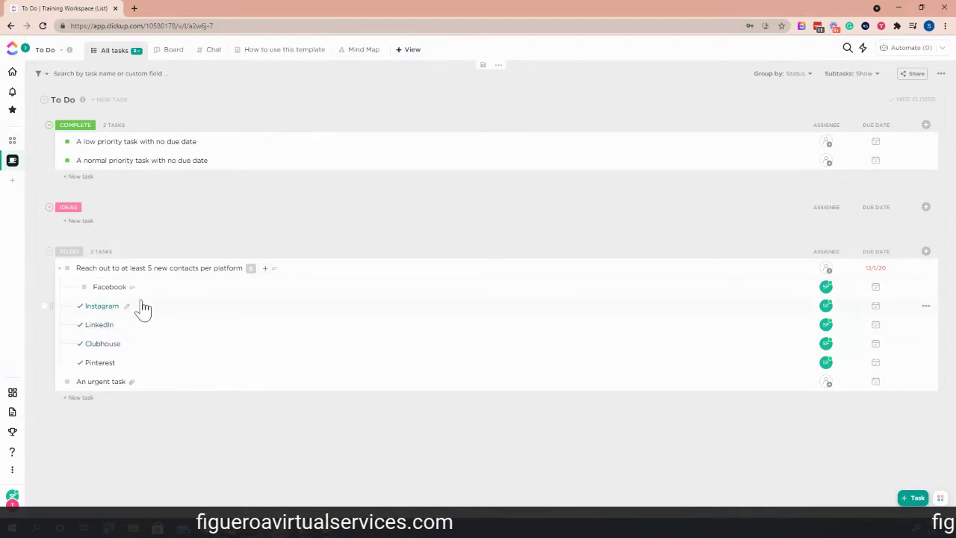
click(354, 56)
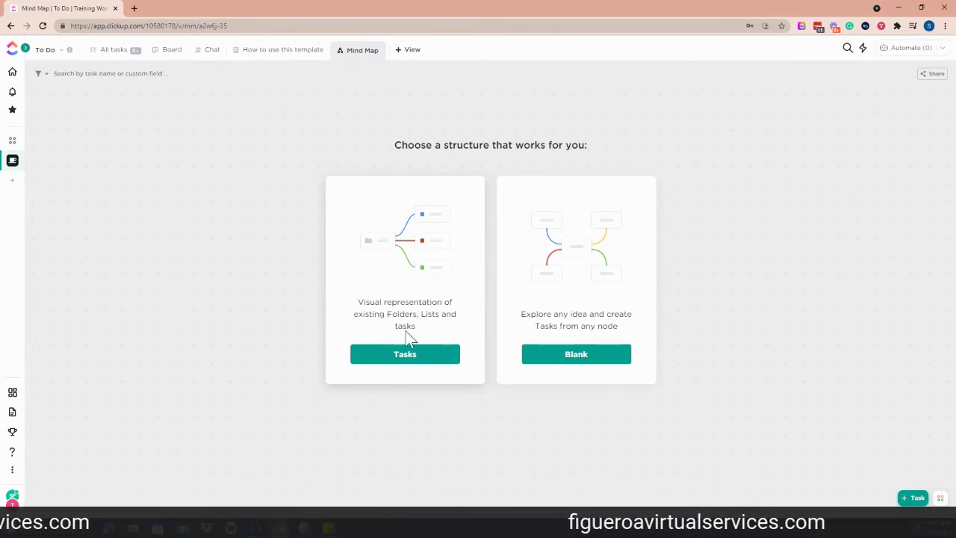
click(564, 359)
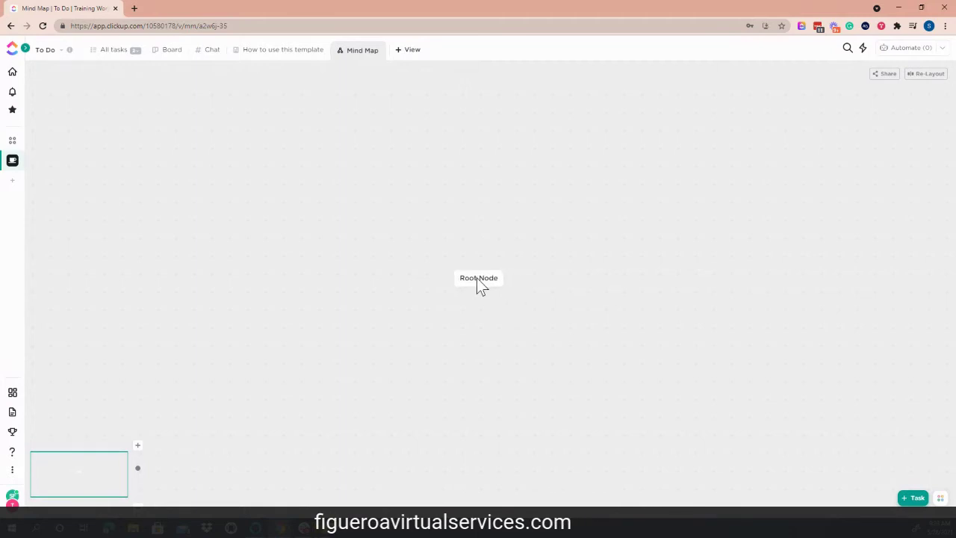
- Move the root node to the left side of the mind map canvas and rename it "Onboarding a Client"
drag(477, 281, 55, 256)
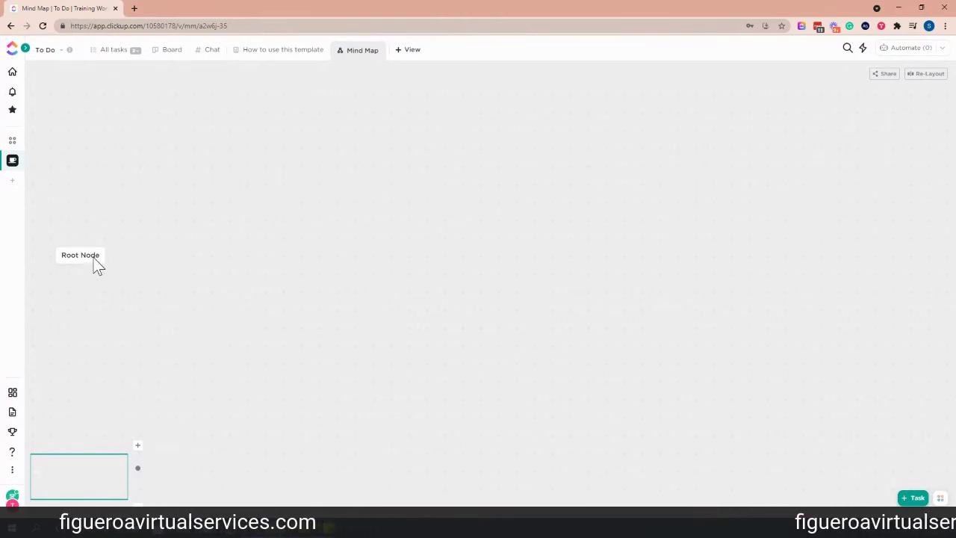
drag(93, 258, 100, 257)
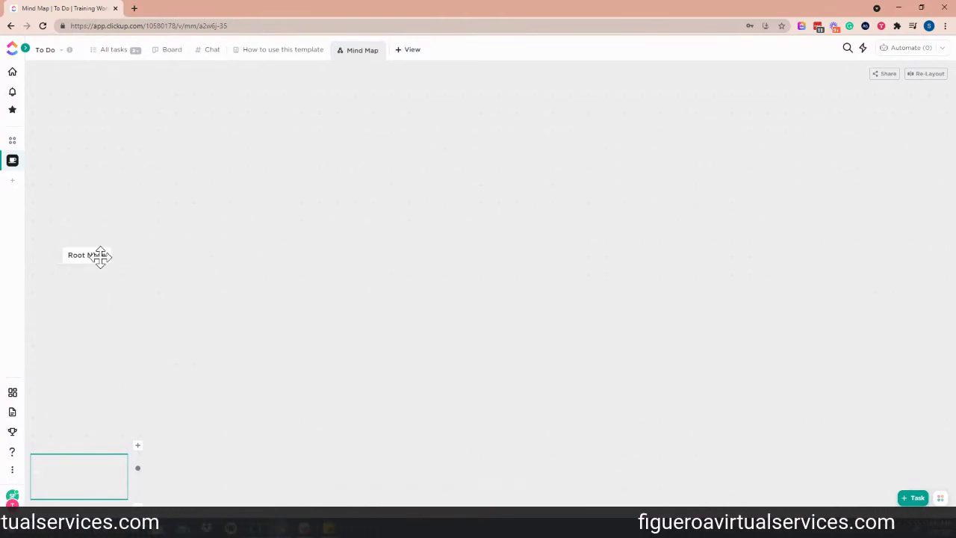
double_click(93, 255)
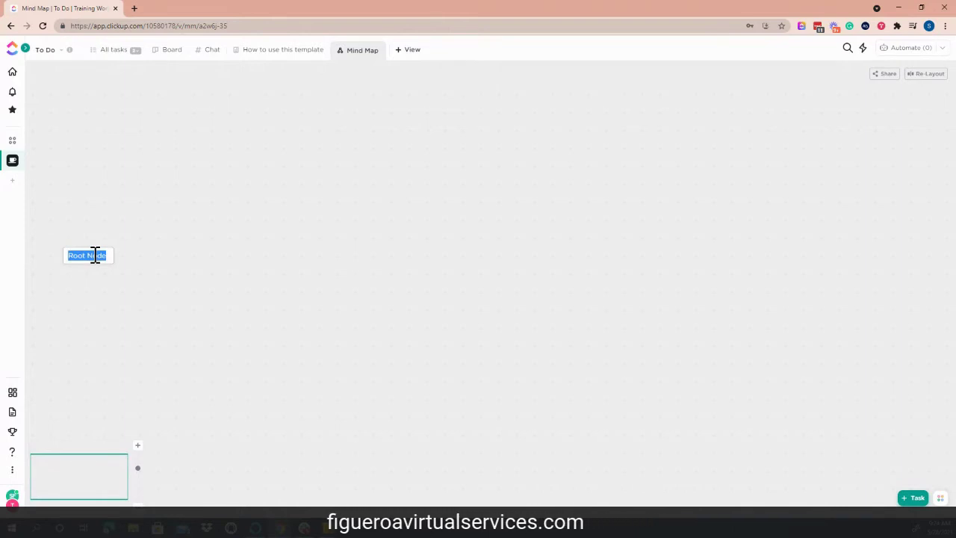
text(Onboarding a Client)
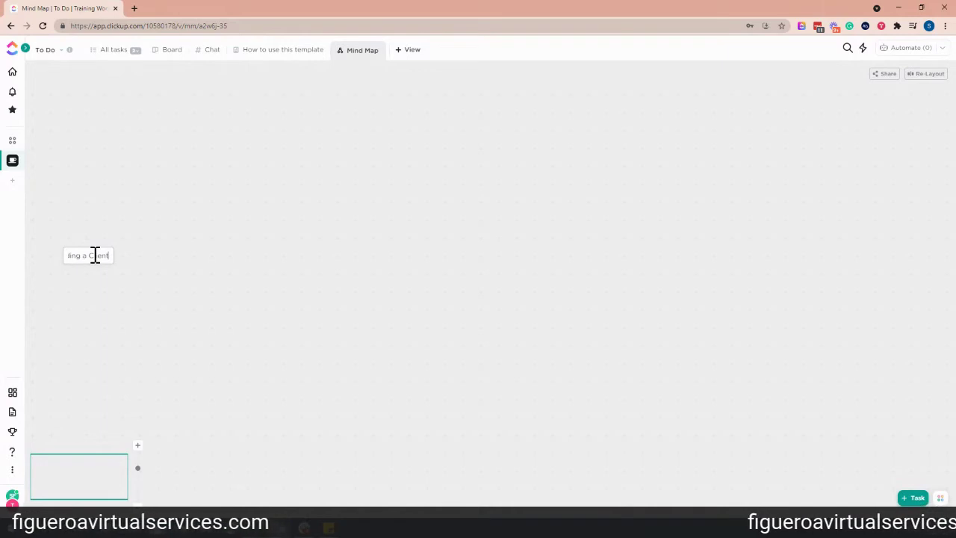
key(Return)
click(155, 257)
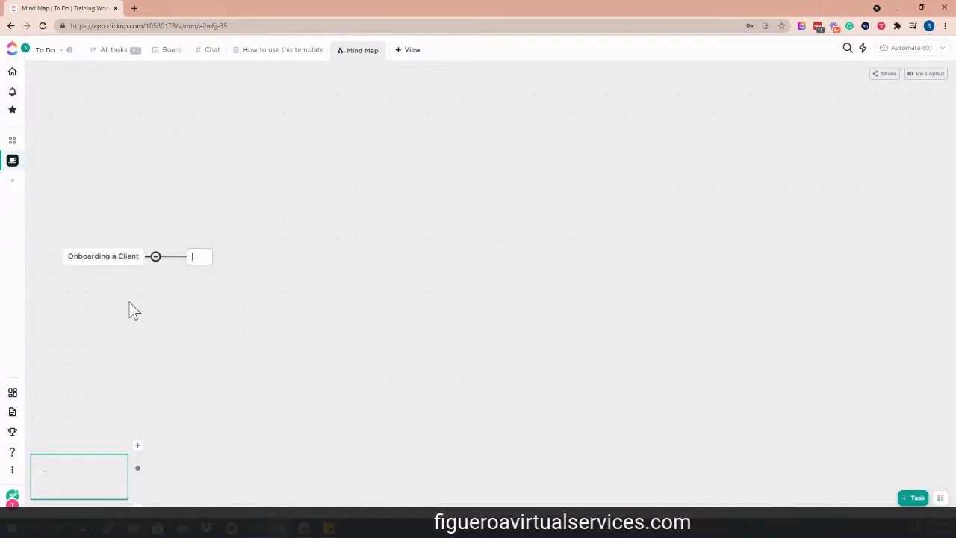
key(Escape)
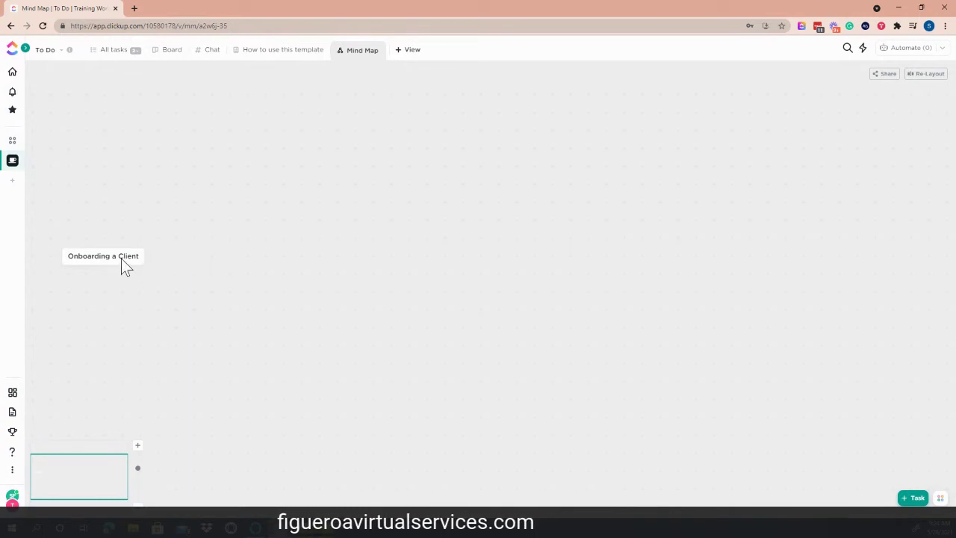
- Set the colour of the "Onboarding a Client" node to red
mouse_move(124, 268)
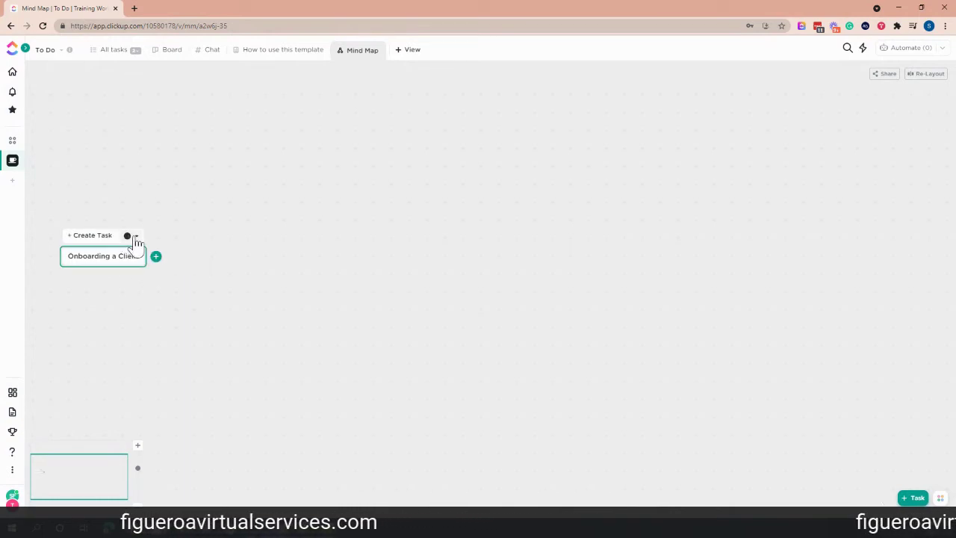
click(135, 238)
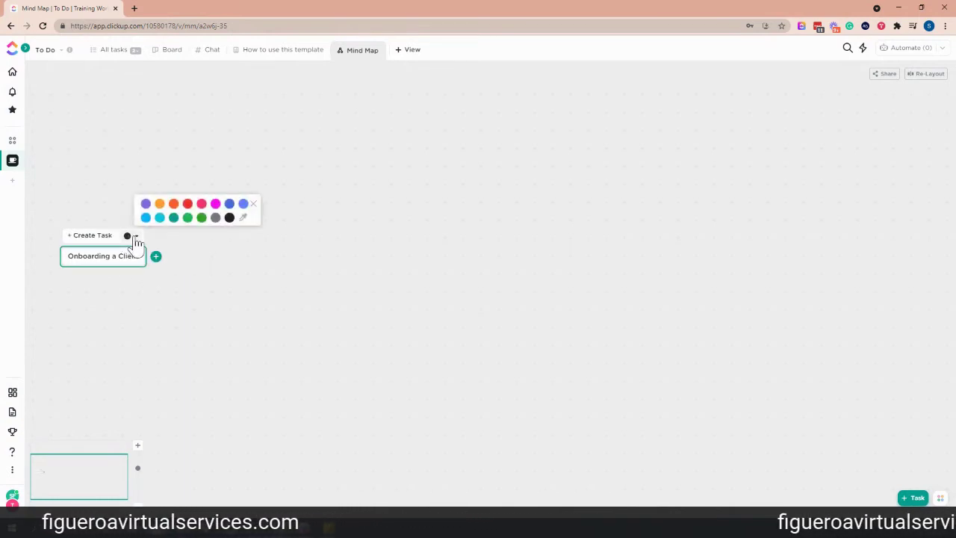
click(188, 205)
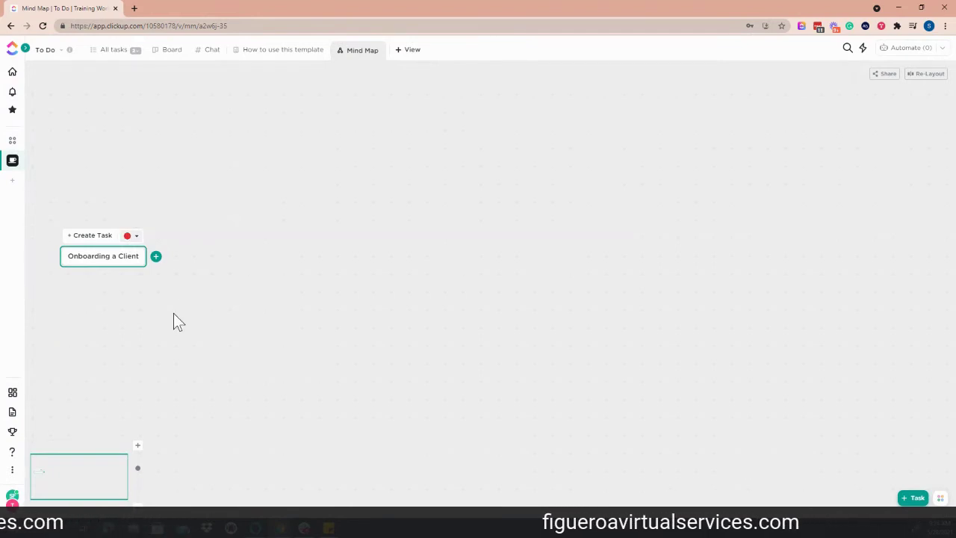
click(191, 352)
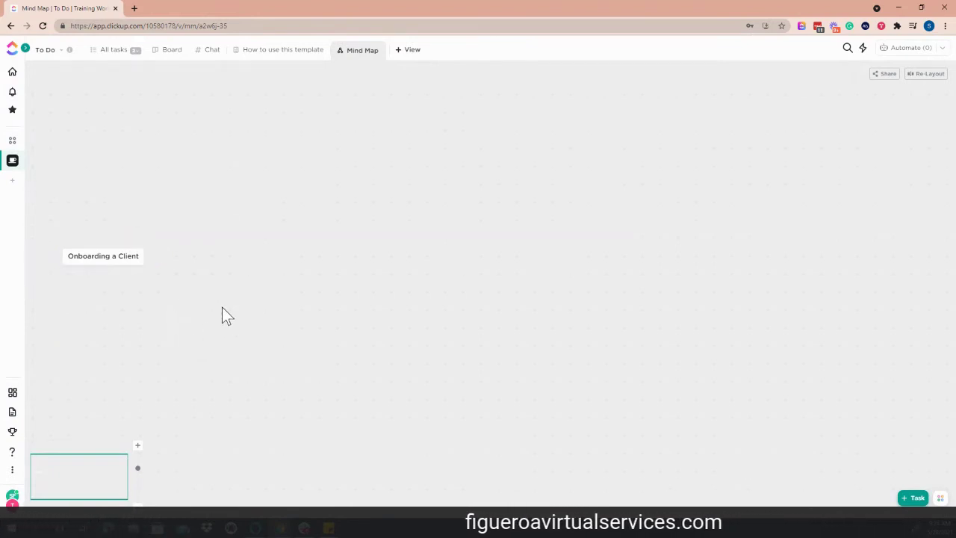
- Add a child node named "Welcome Packet | Email" to the "Onboarding a Client" node
click(142, 258)
click(156, 257)
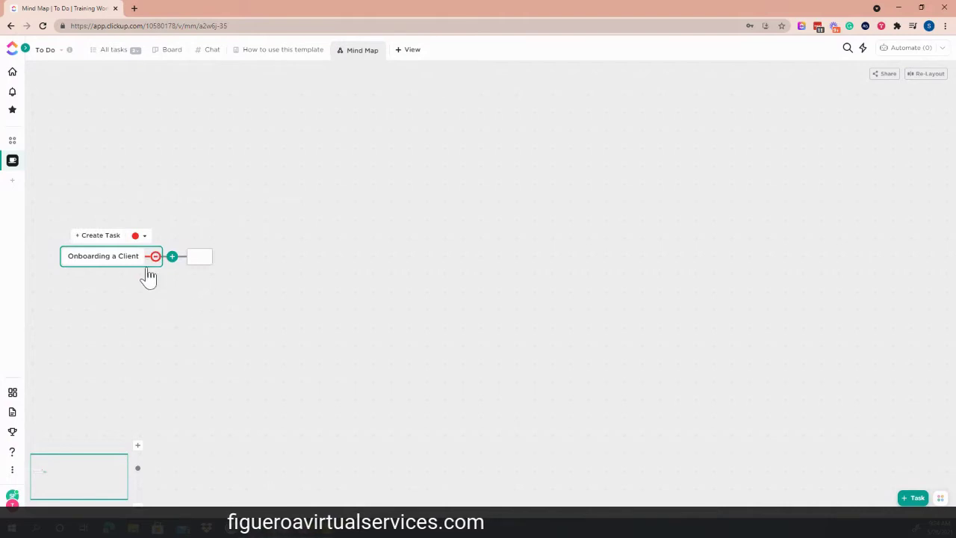
click(198, 257)
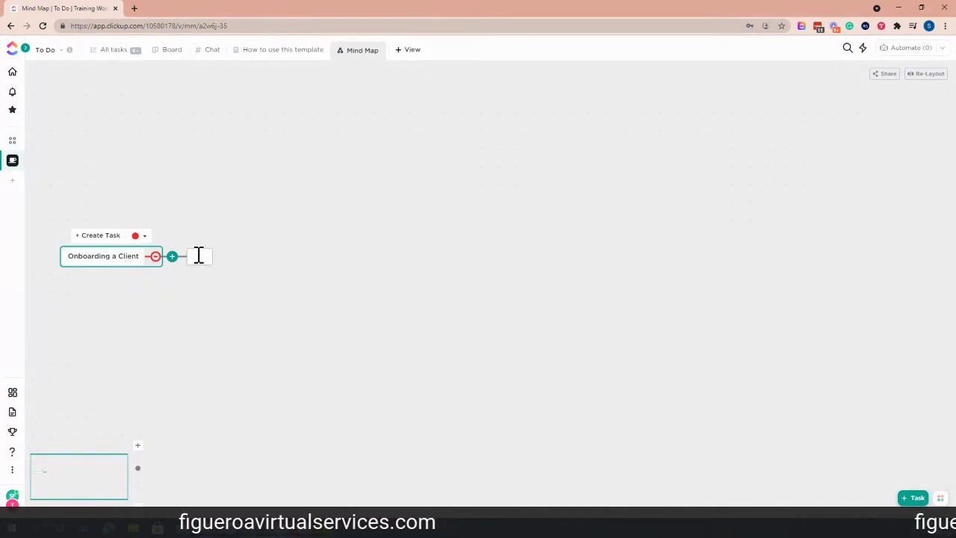
text(The Packet)
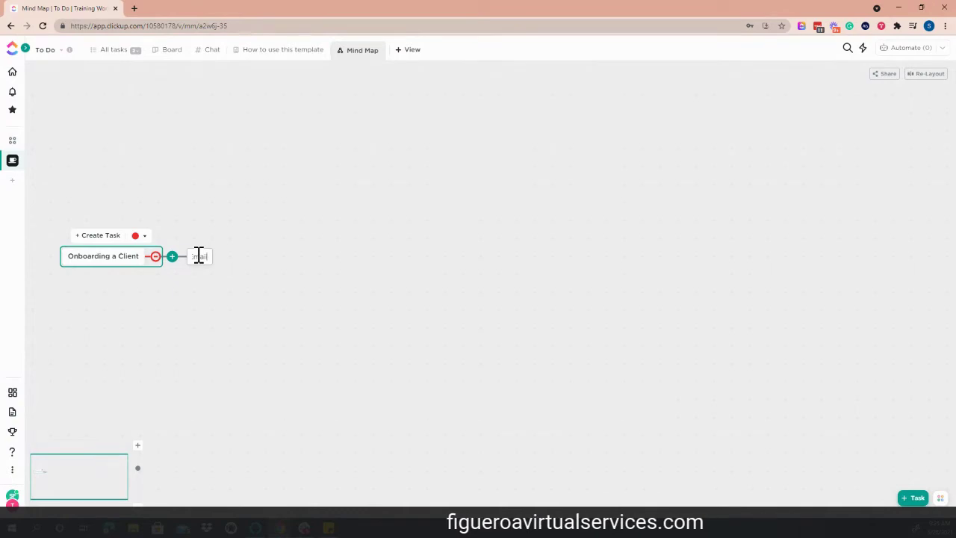
text( | Email)
key(Return)
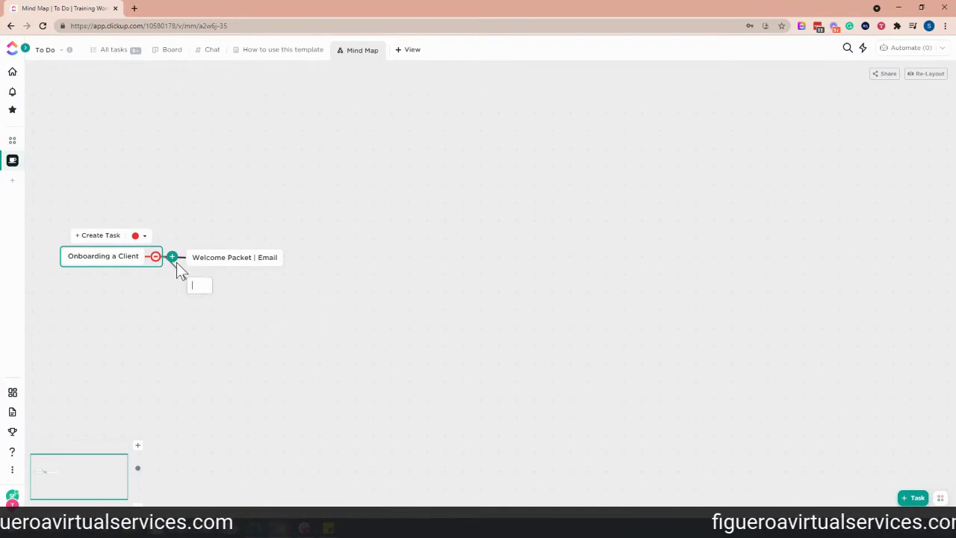
click(199, 258)
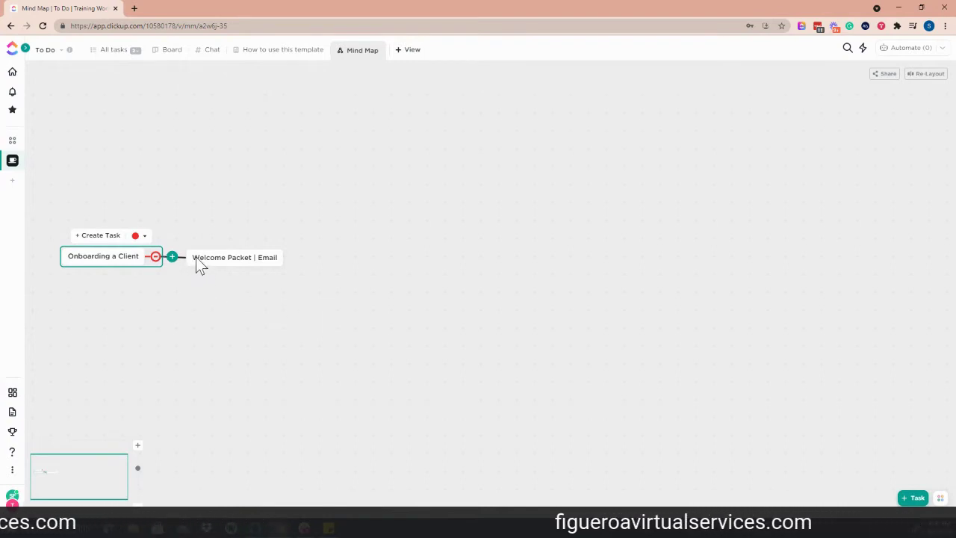
- Number the welcome packet node by renaming it "1. Welcome Packet | Email"
click(195, 257)
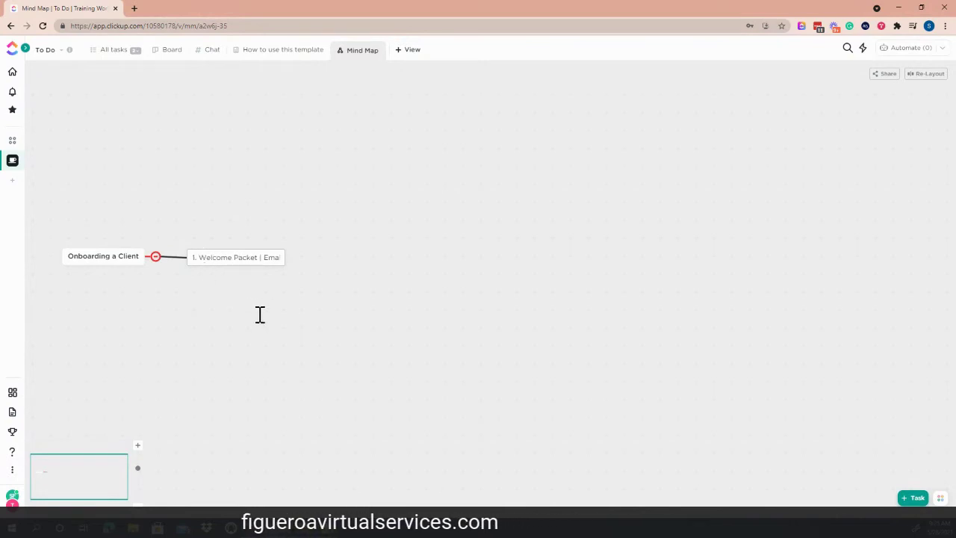
key(Return)
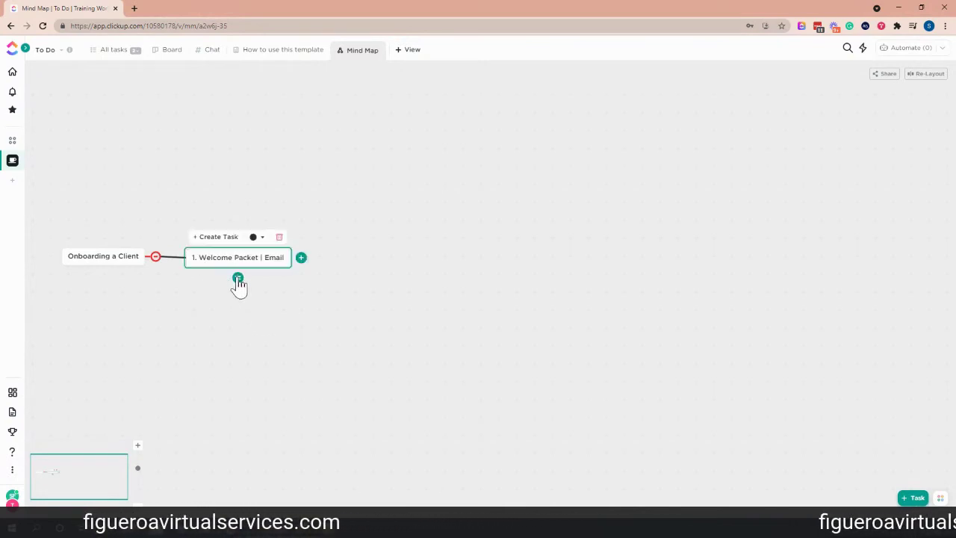
click(301, 258)
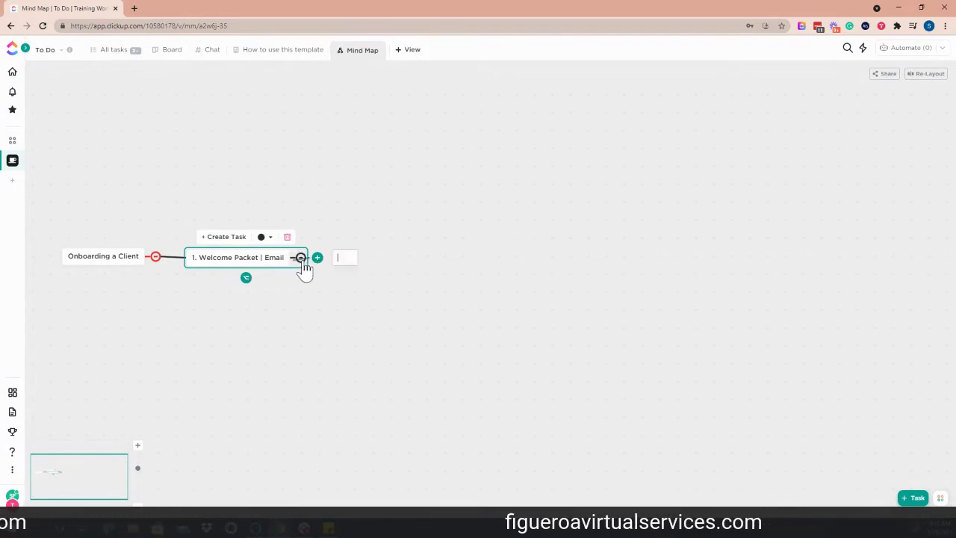
key(Escape)
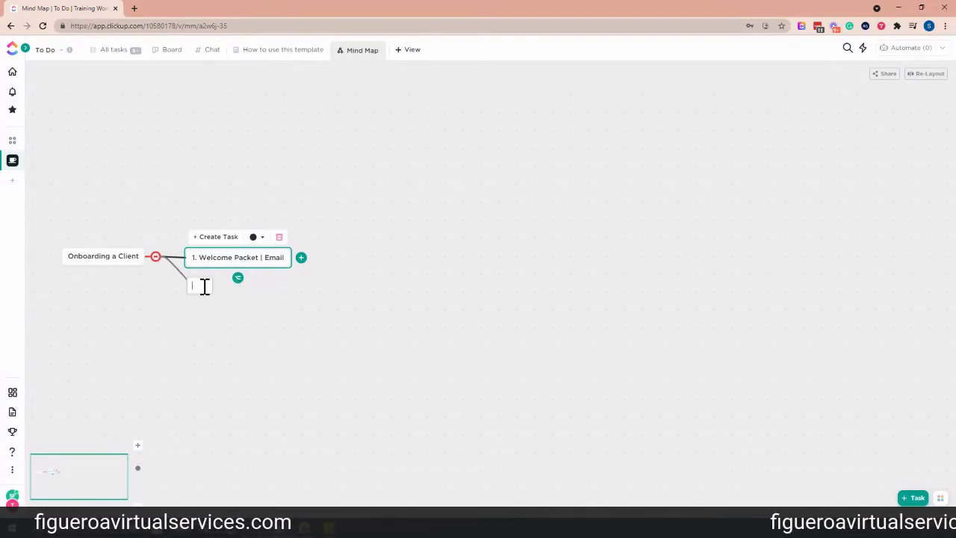
- Add a second child node named "2. Pre-Work" under "Onboarding a Client"
text(2)
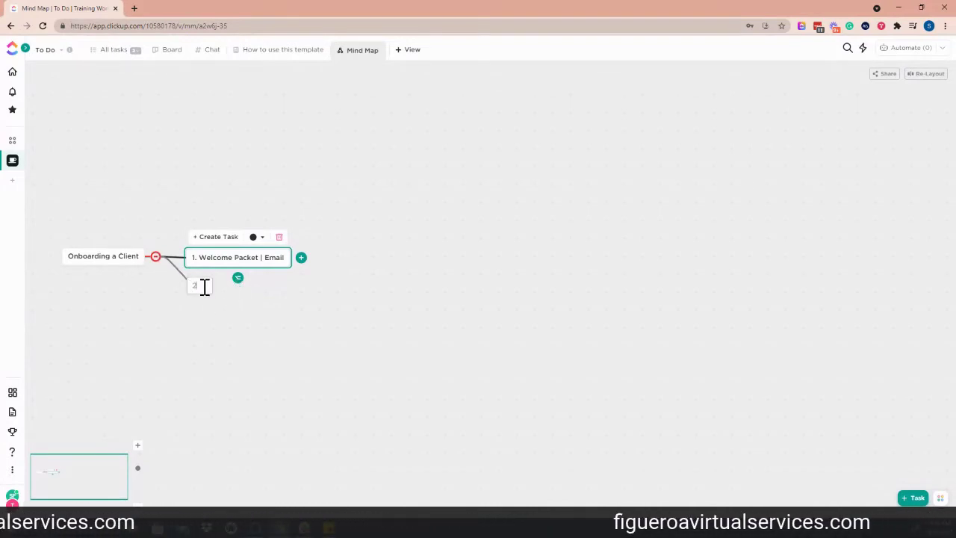
text(.)
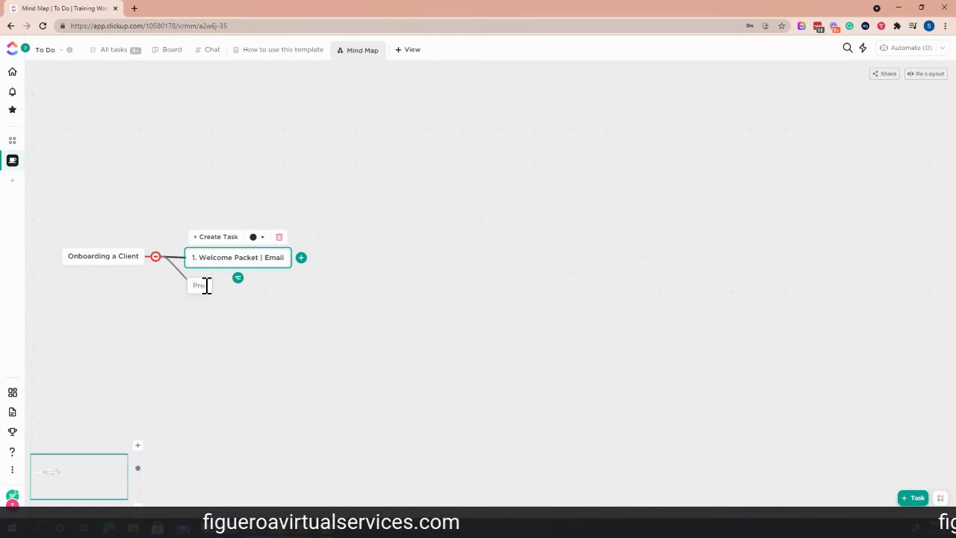
key(BackSpace)
key(ctrl+z)
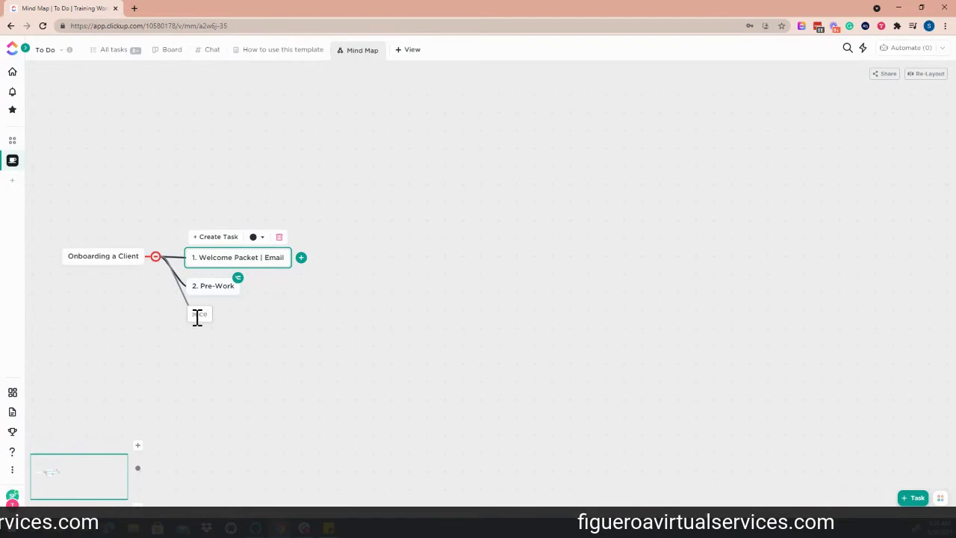
- Add a third child node named "3. Email Sequence" below the pre-work node
text(3. Email Sequence)
key(Return)
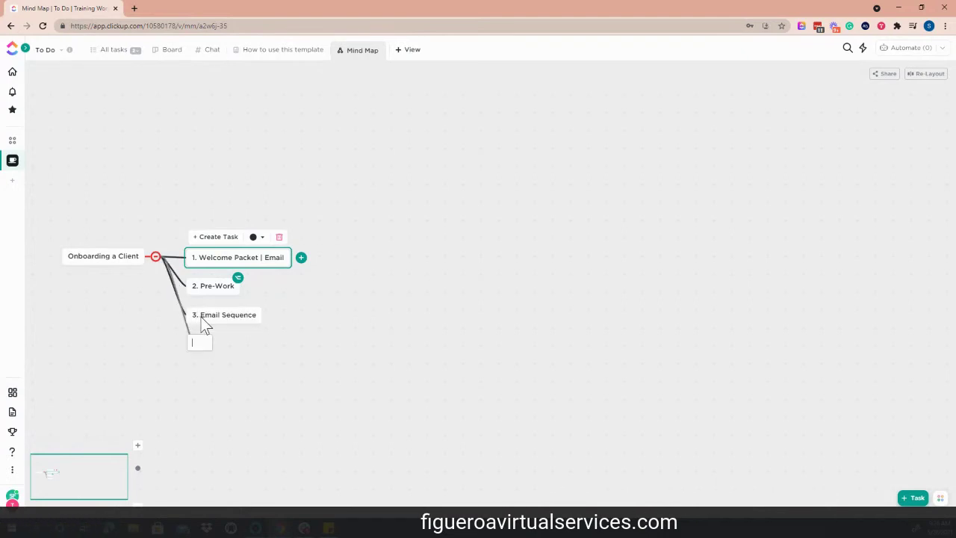
key(Escape)
- Rename the third child node "3. Active Email Sequence"
click(202, 316)
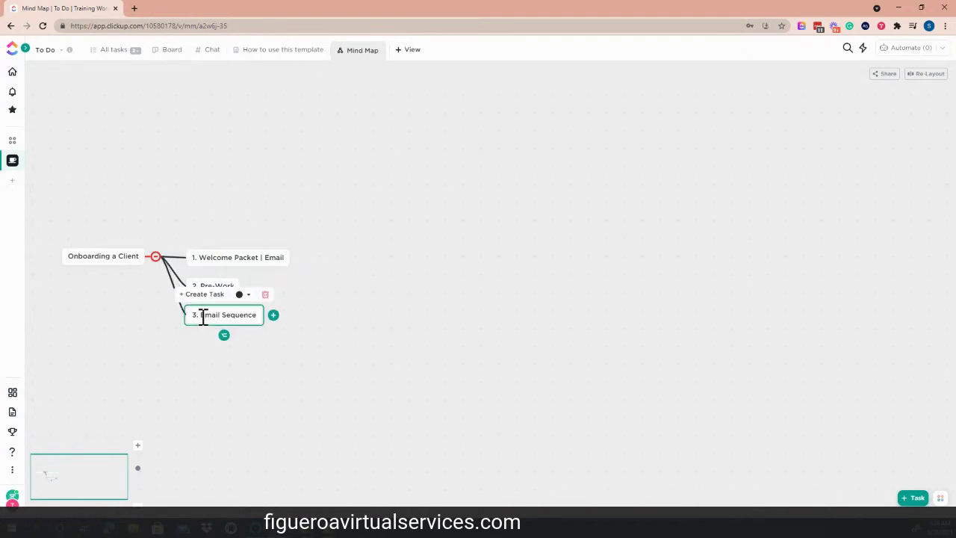
click(212, 318)
text(Active)
key(Home)
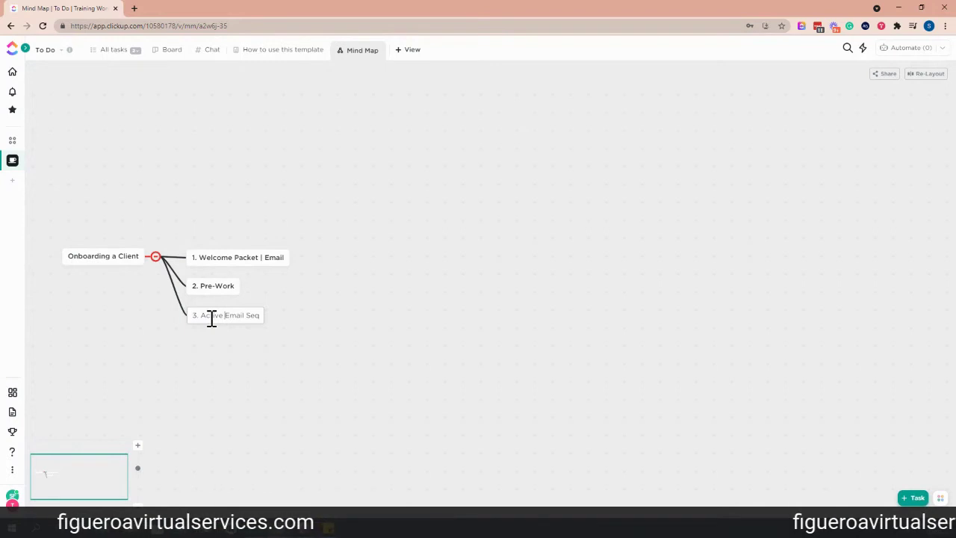
key(Return)
click(363, 380)
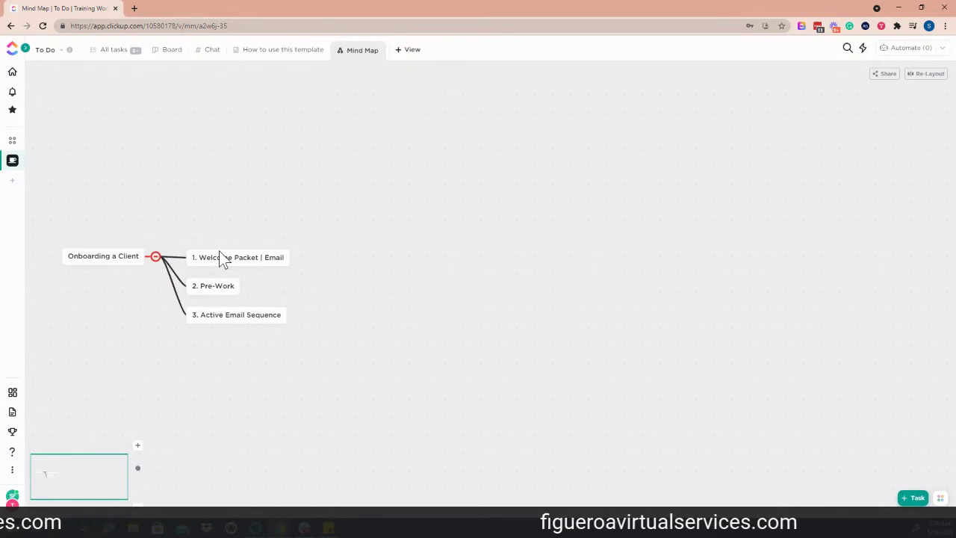
- Extend the pre-work node's name to "2. Pre-Work for the client"
click(235, 290)
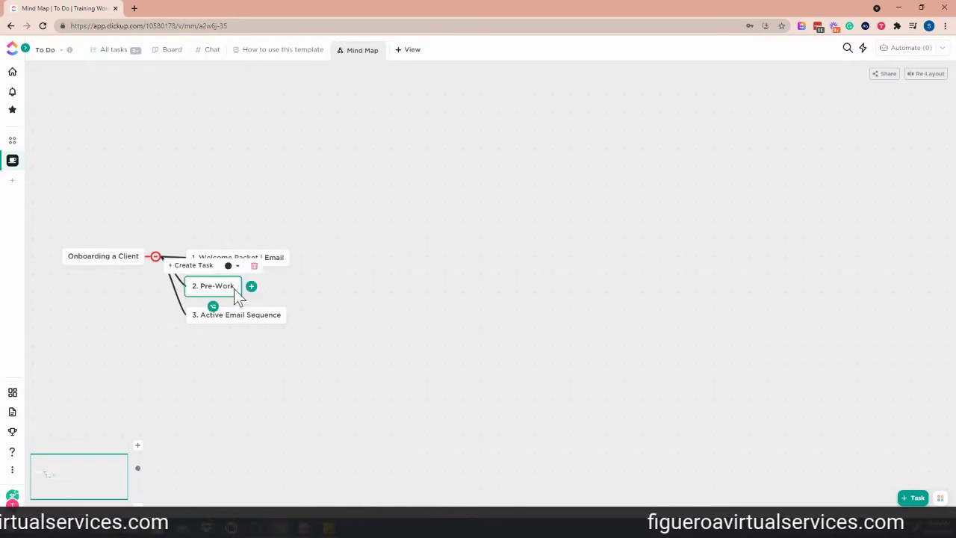
click(236, 288)
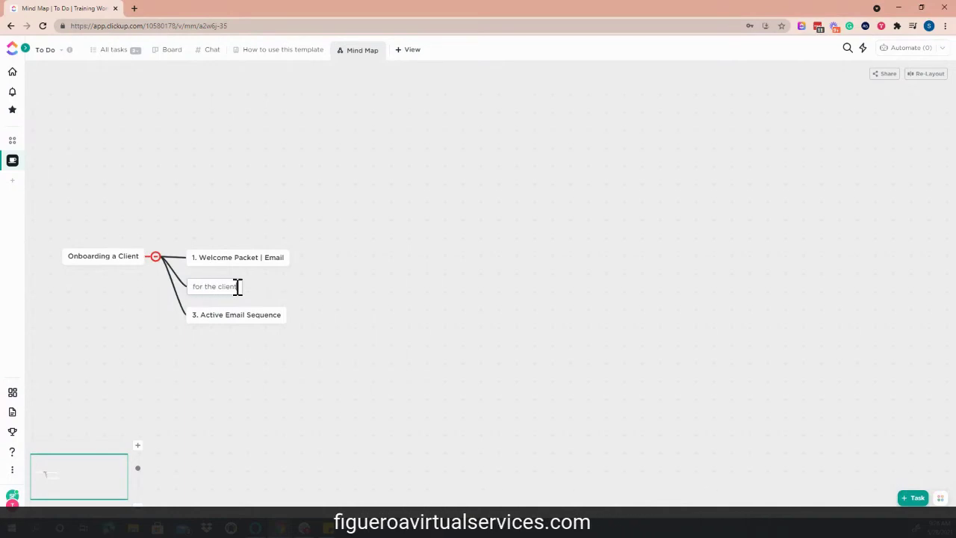
click(238, 287)
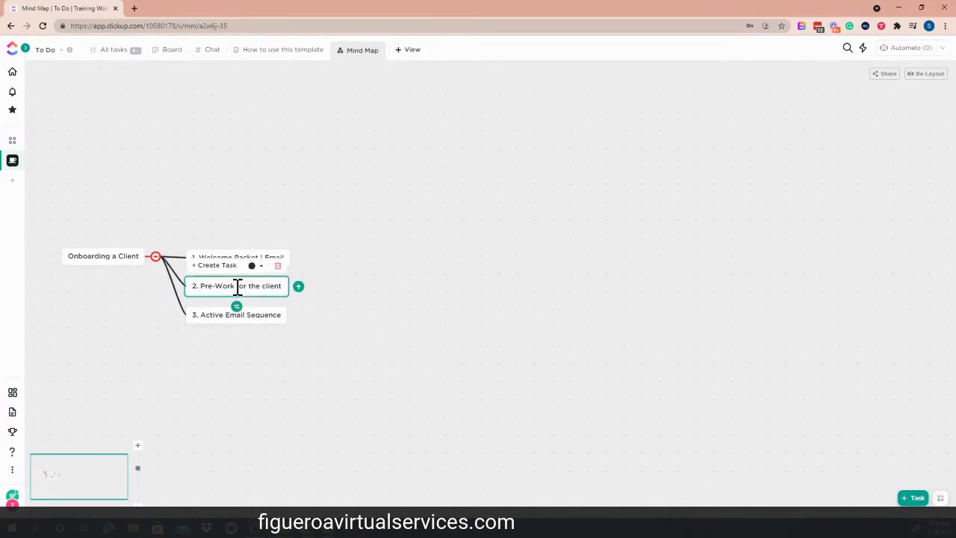
- Rename the third child node "3. Active Pre-work Email Sequence"
click(258, 397)
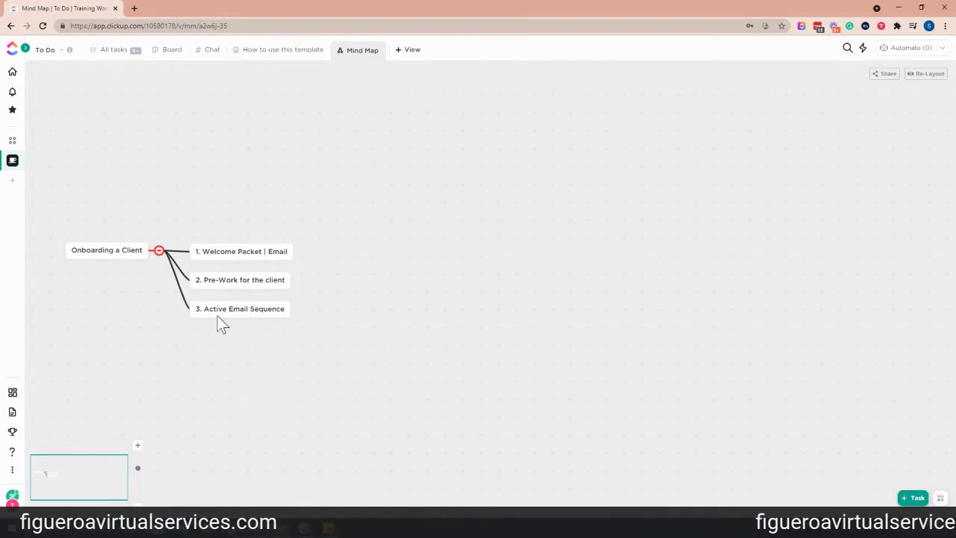
click(227, 310)
click(228, 311)
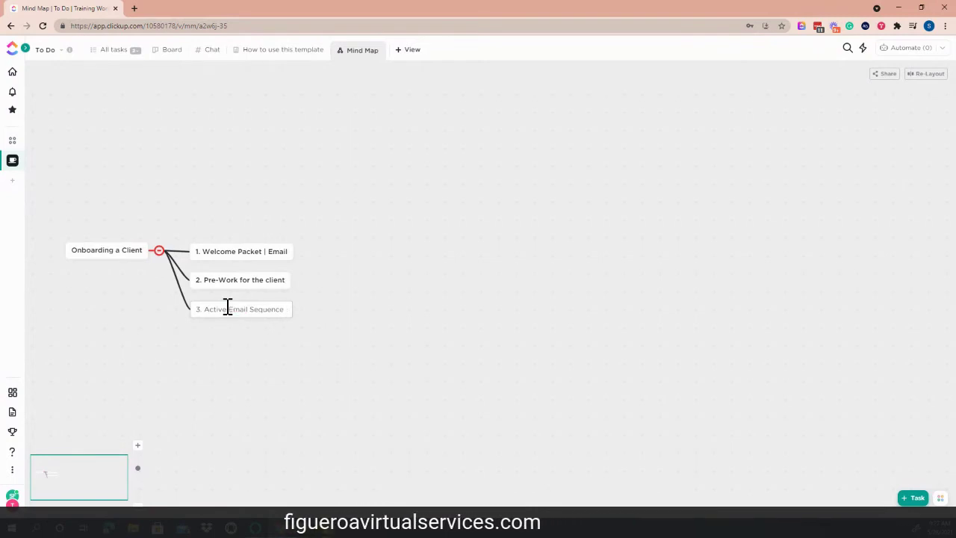
text(Pre-work)
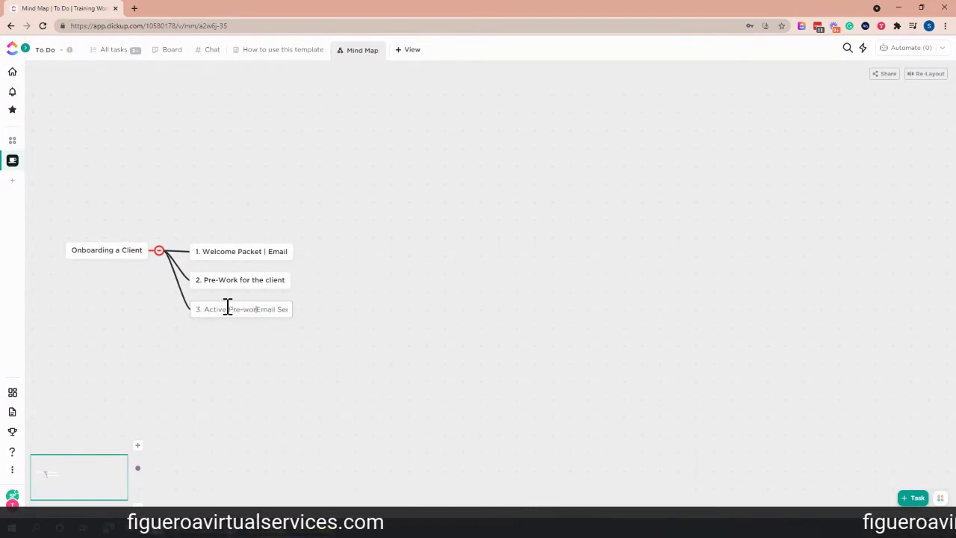
key(Return)
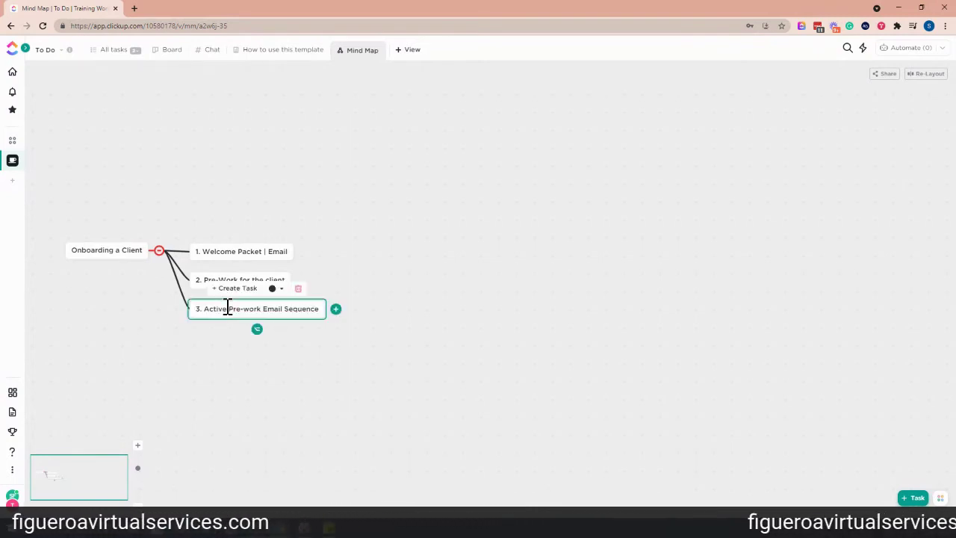
click(352, 391)
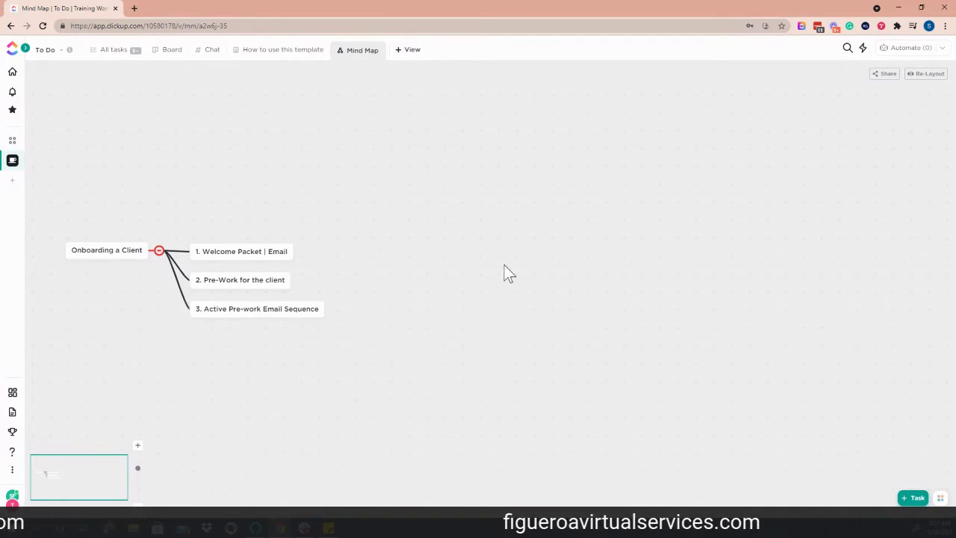
- Re-layout the mind map so the three child nodes spread evenly around "Onboarding a Client"
click(924, 77)
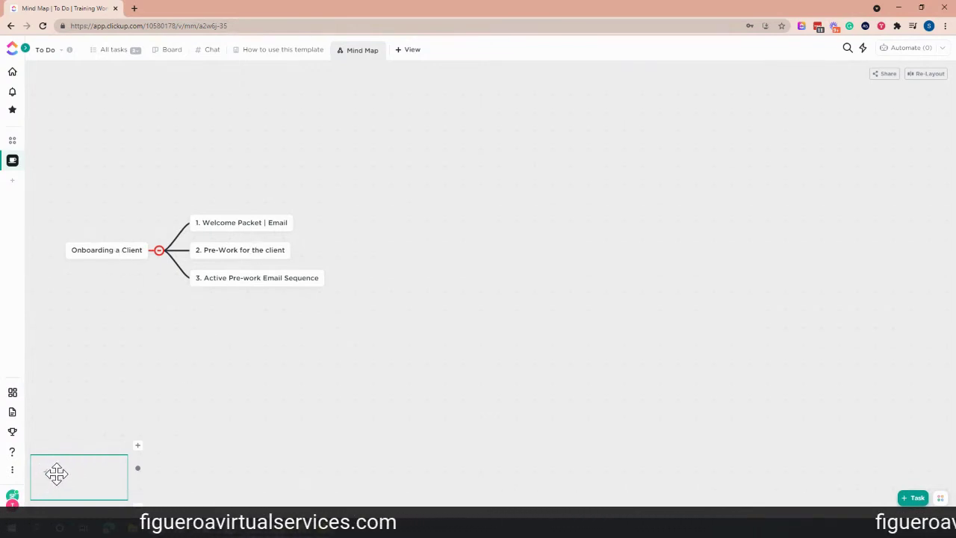
click(137, 447)
click(138, 448)
click(137, 448)
click(137, 448)
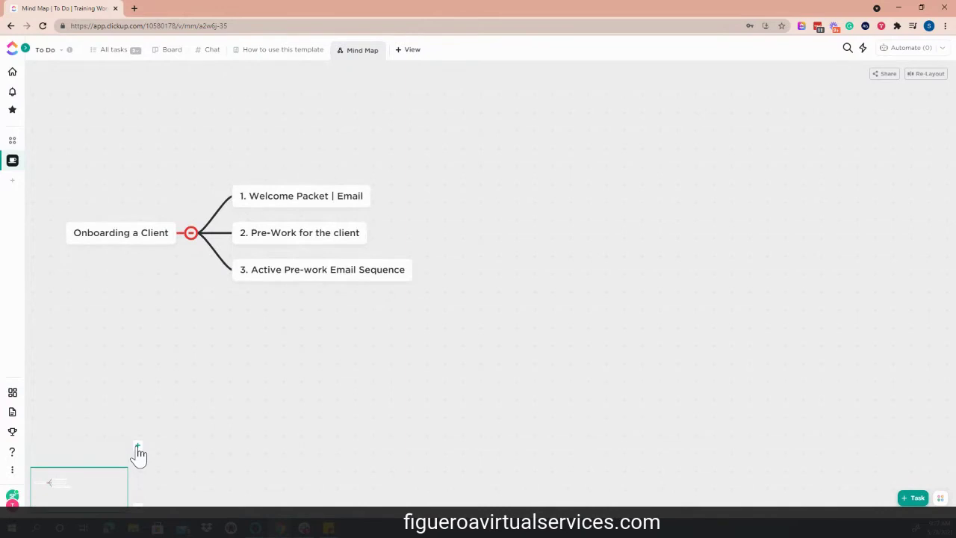
click(137, 447)
drag(53, 482, 73, 479)
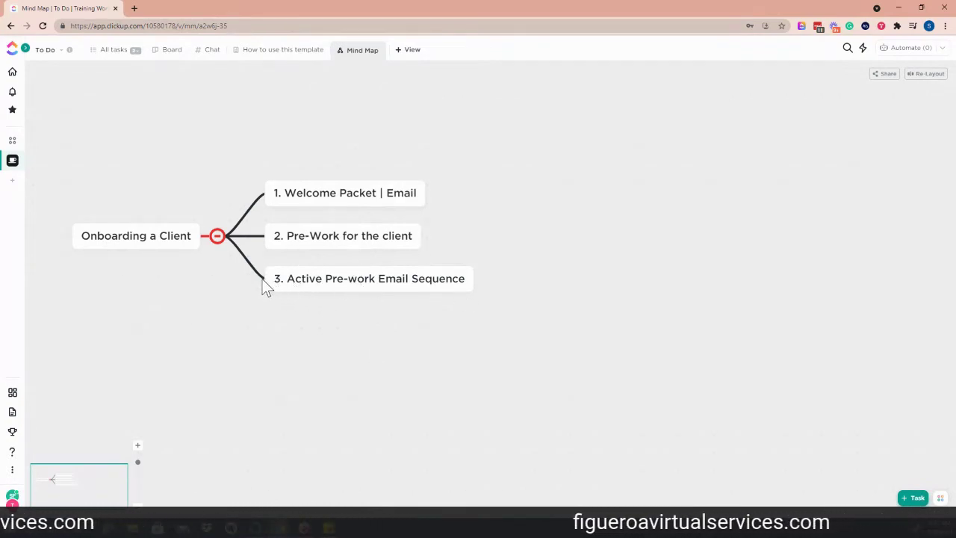
- Reconnect "3. Active Pre-work Email Sequence" as a child of "2. Pre-Work for the client" and re-layout the map
click(286, 282)
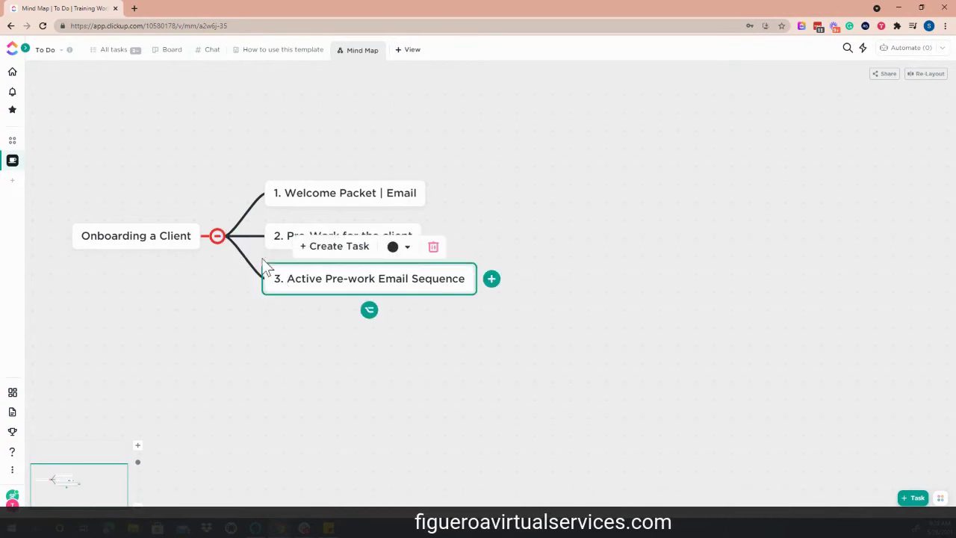
click(280, 350)
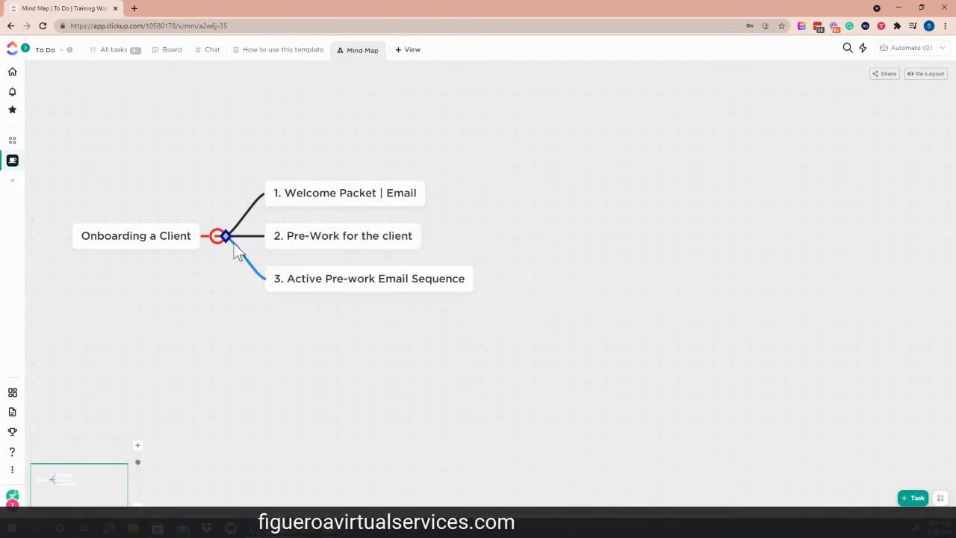
drag(233, 244, 410, 258)
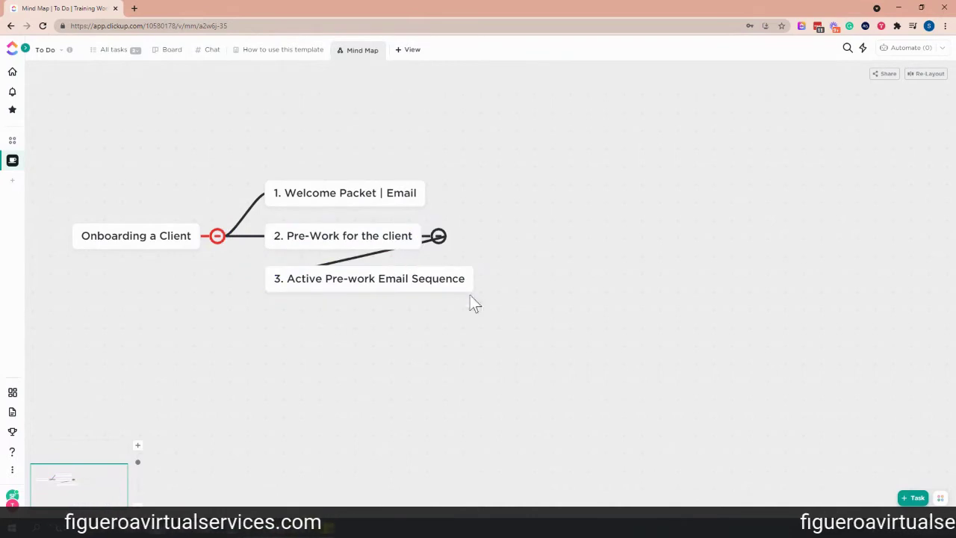
click(924, 74)
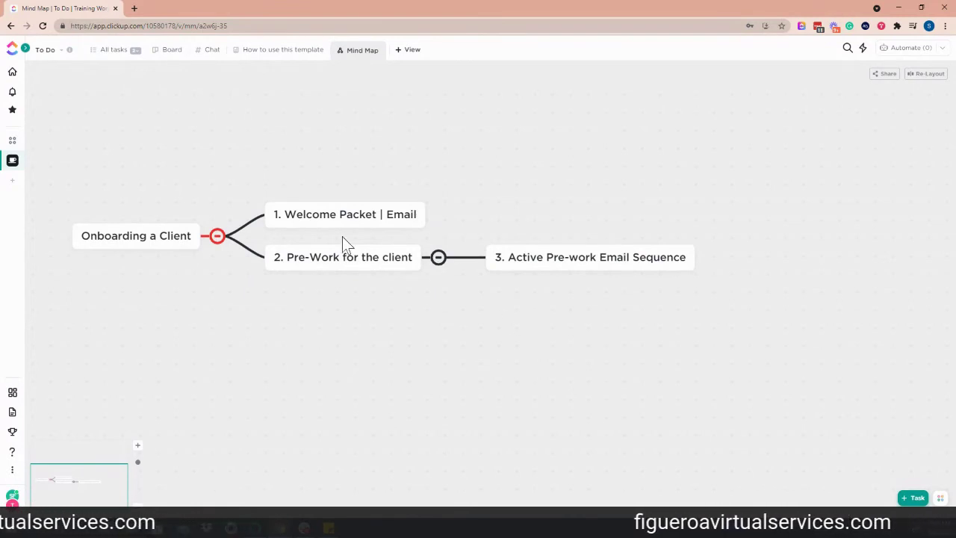
- Move the "Onboarding a Client" root node with its branches toward the canvas edge, making room beyond the email sequence node
click(225, 236)
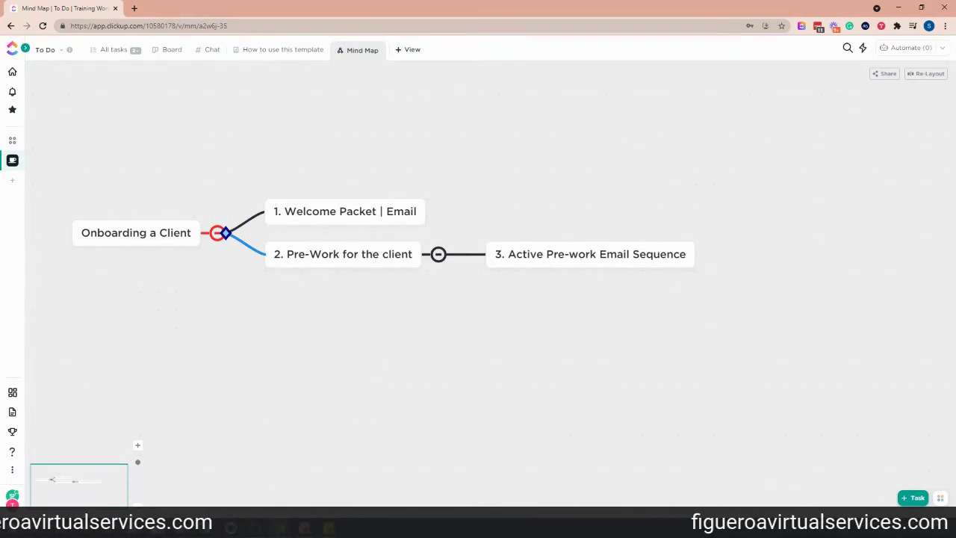
drag(60, 491, 105, 489)
scroll(241, 301, down, 3)
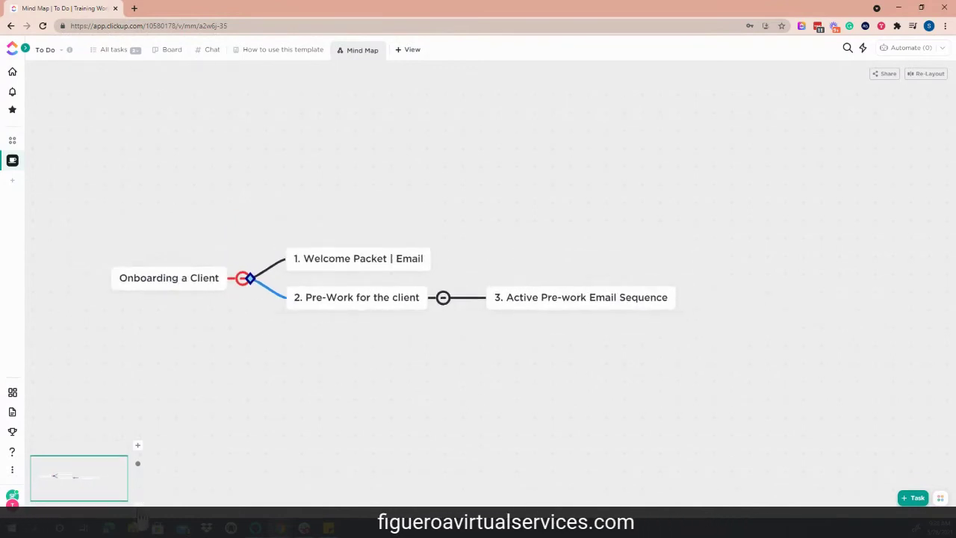
drag(238, 285, 123, 258)
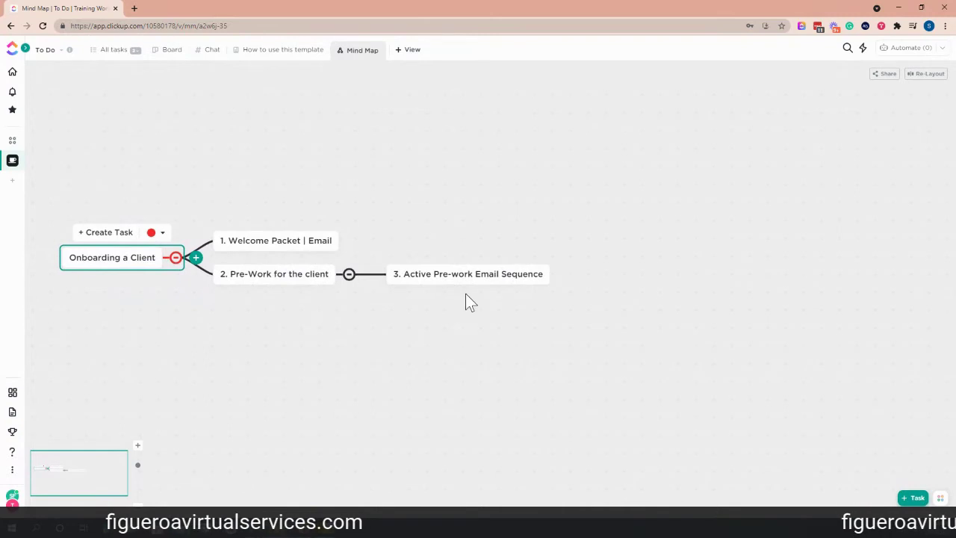
- Add child nodes "Email 1", "Email 2" and "Email 3" under "3. Active Pre-work Email Sequence"
click(541, 275)
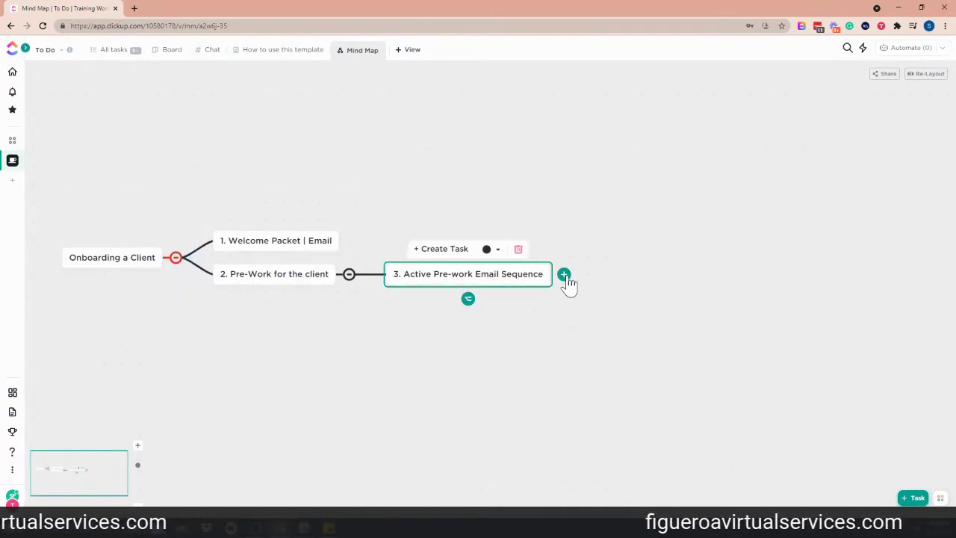
click(565, 276)
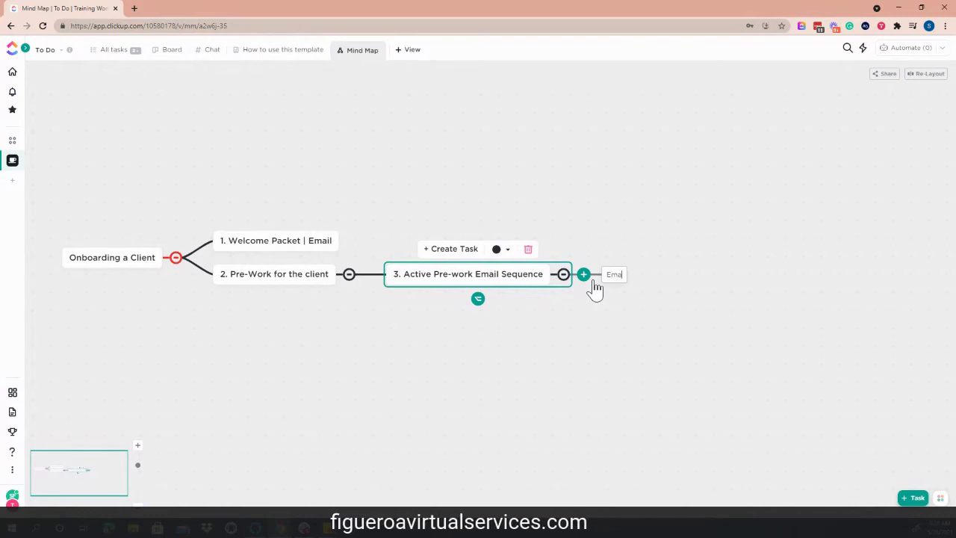
key(Return)
click(594, 284)
text(Email 2)
key(Return)
click(594, 285)
text(Email)
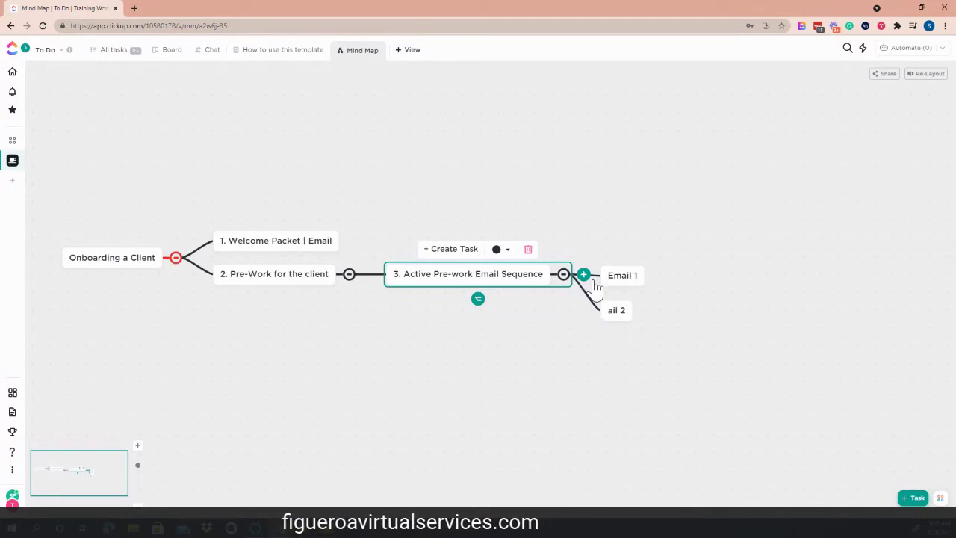
text( 3)
key(Return)
- Add two more child nodes, "Email 4" and "Email 5", to the email sequence node
click(595, 288)
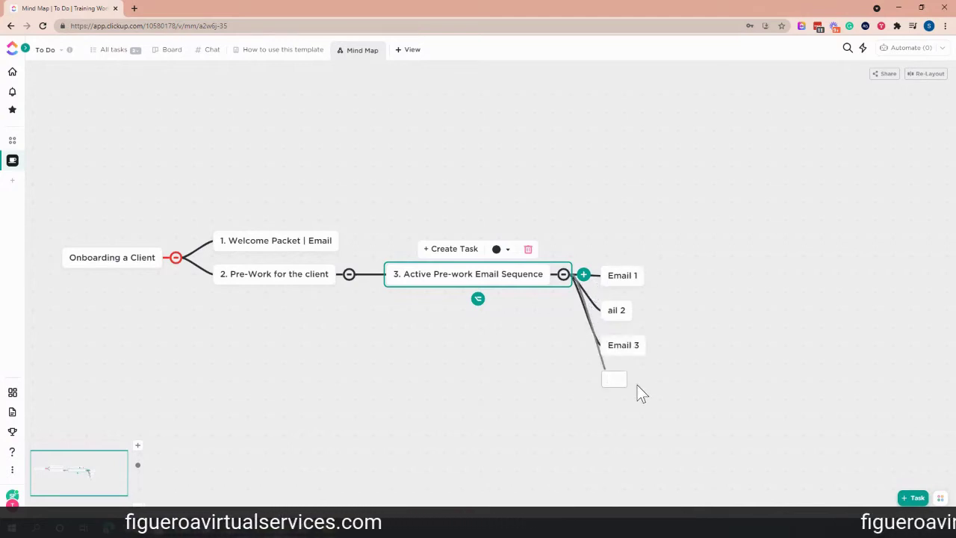
text(Email 4)
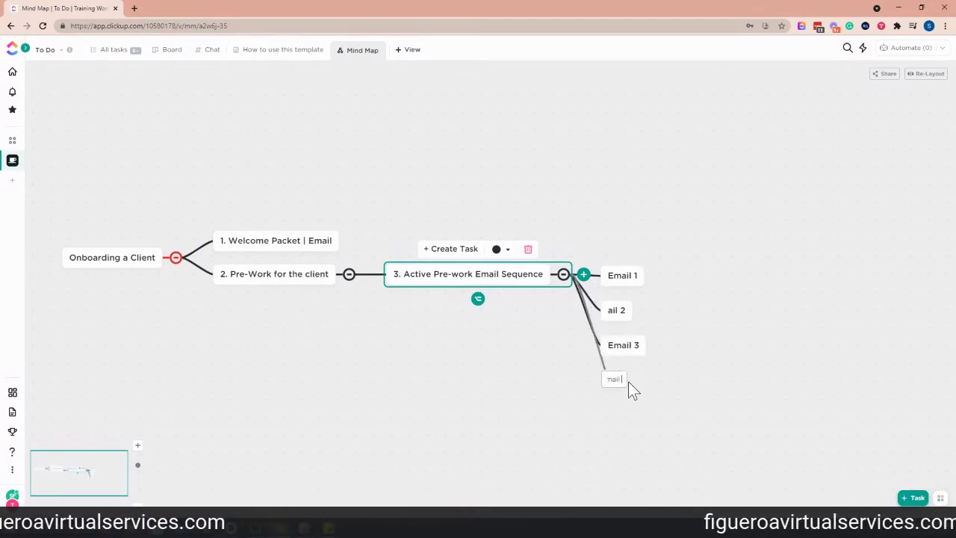
key(Return)
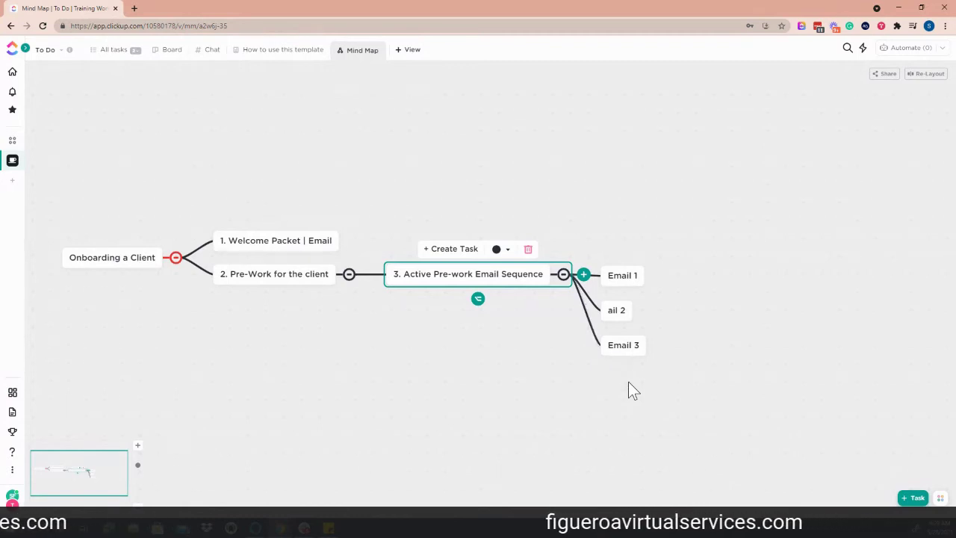
text(Email 5)
key(Return)
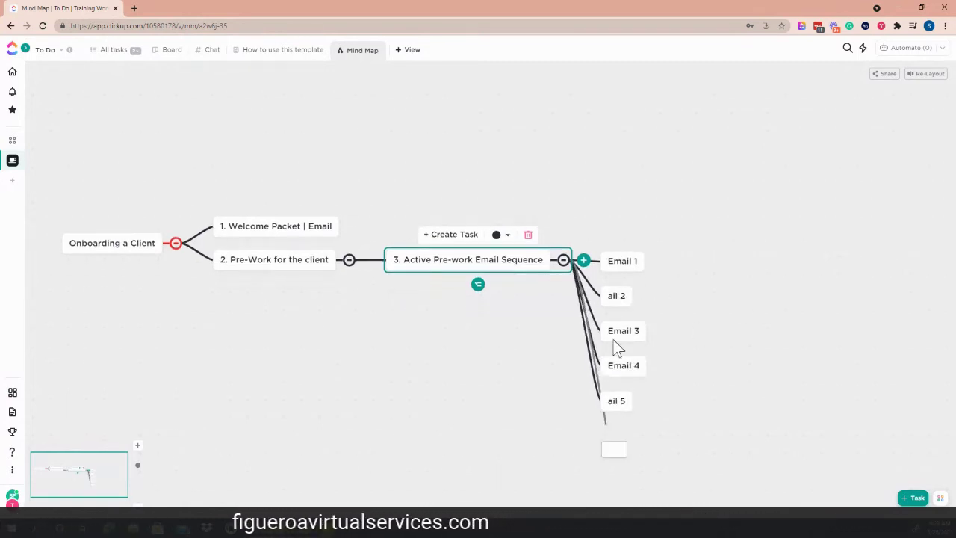
- Correct the second email node's name to "Email 2" and re-layout the mind map
click(611, 296)
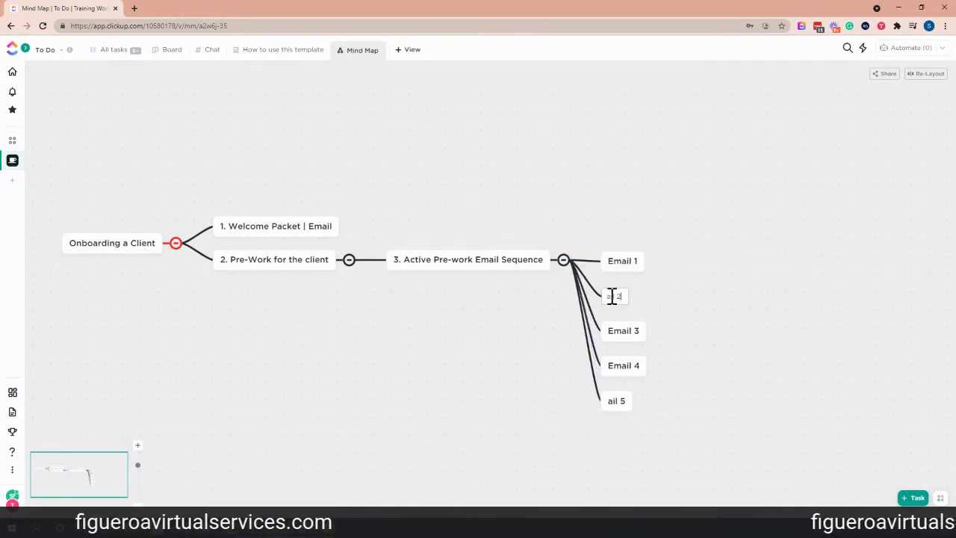
text(Emai)
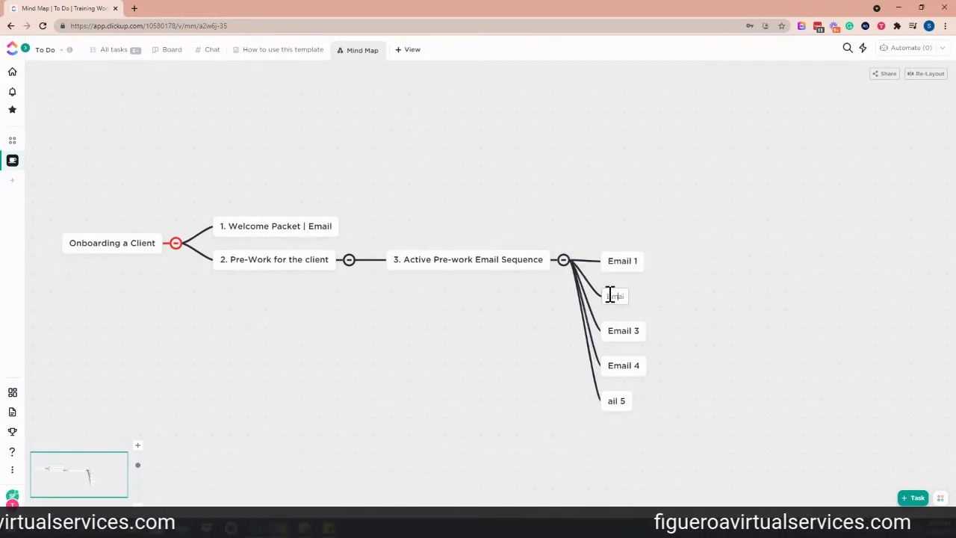
click(632, 293)
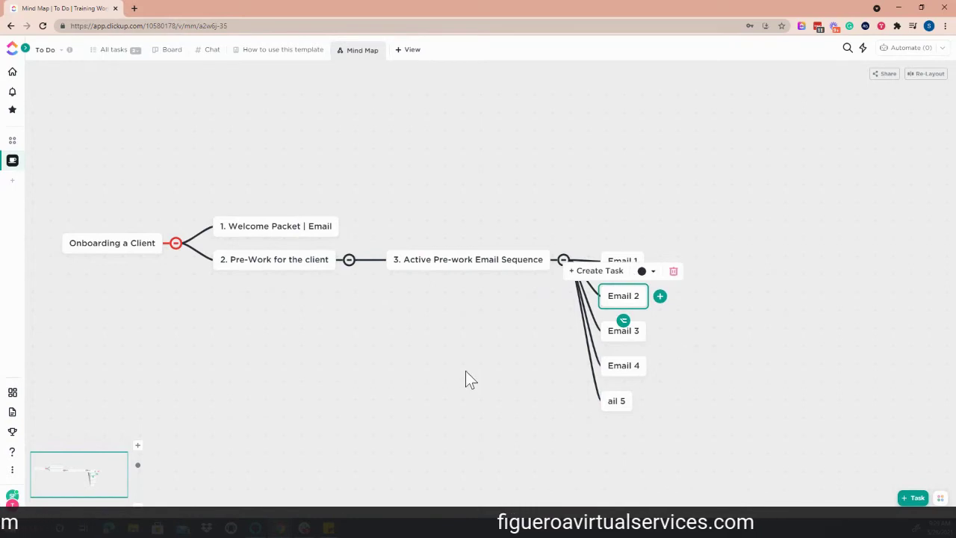
click(554, 272)
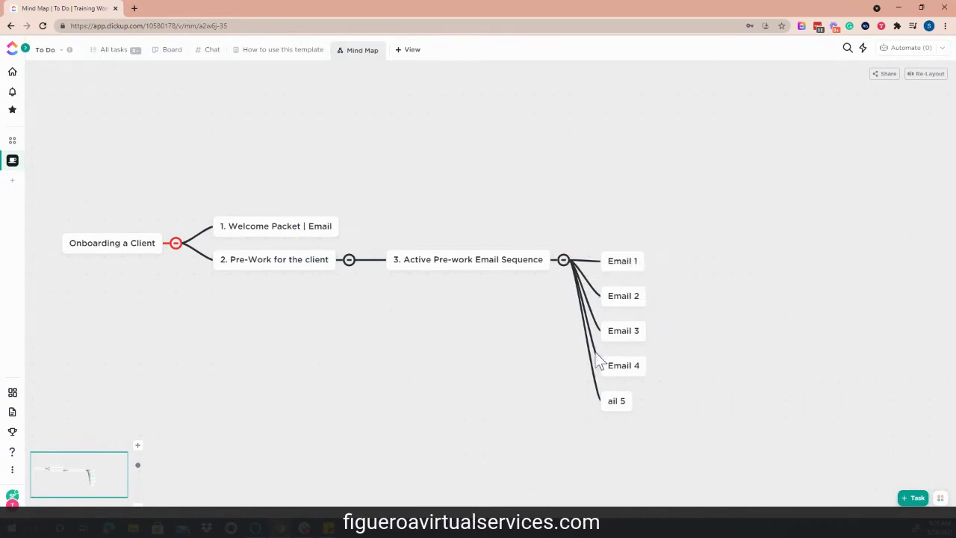
click(930, 75)
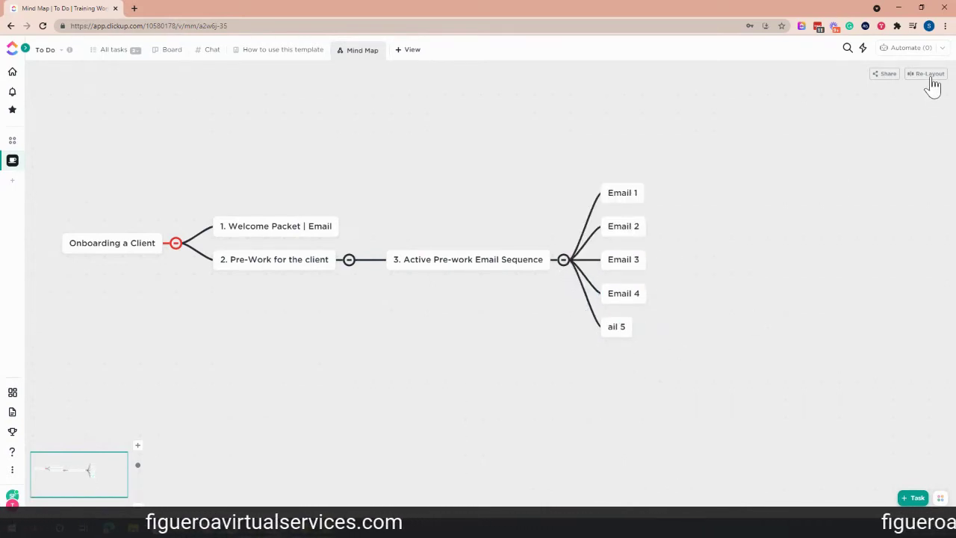
- Correct the last email node's name to "Email 5"
double_click(614, 328)
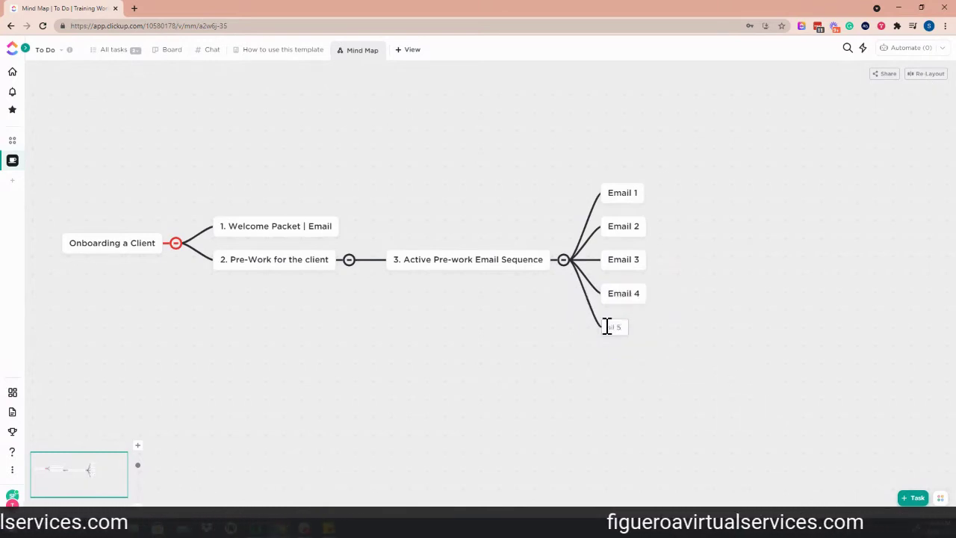
key(Return)
click(566, 410)
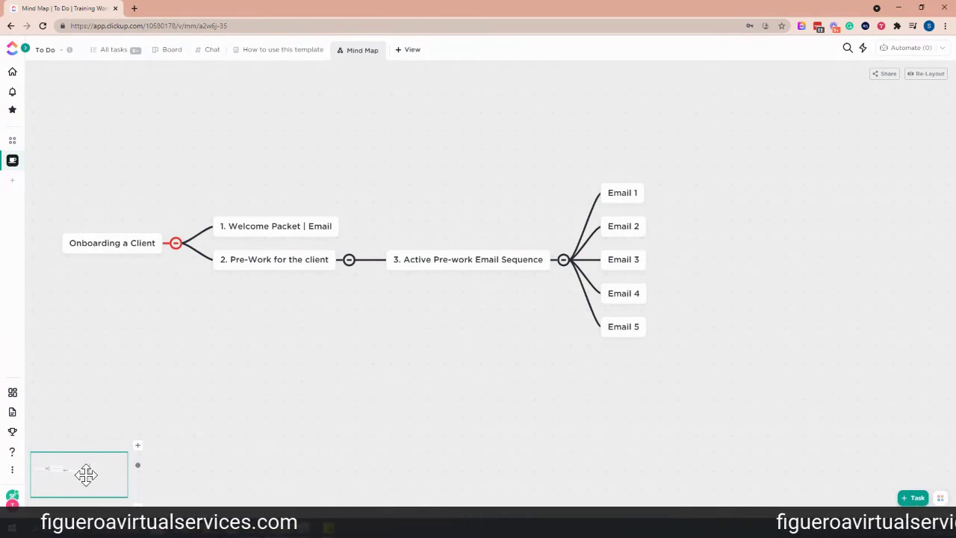
- Reposition the entire mind map vertically on the canvas by moving its "Onboarding a Client" root node
scroll(137, 506, down, 5)
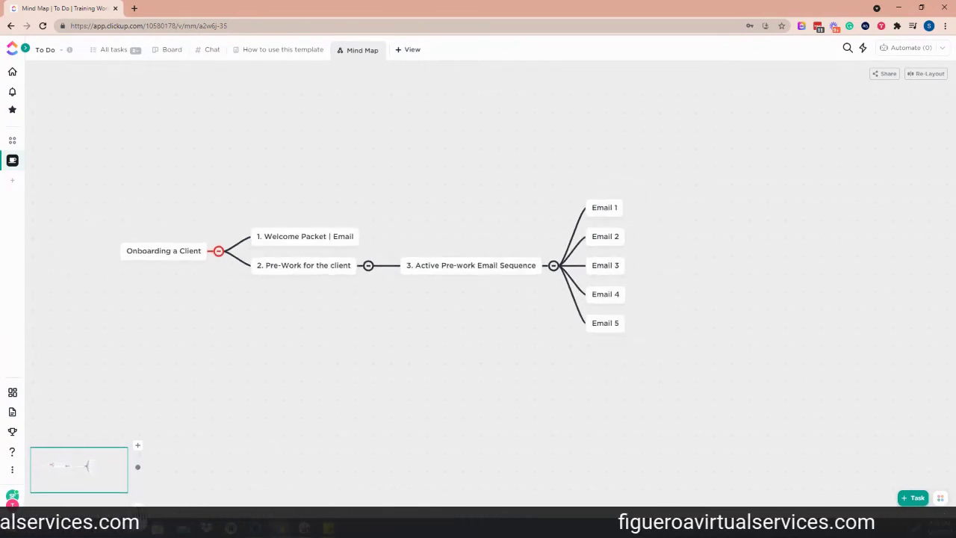
click(138, 448)
click(138, 449)
click(138, 449)
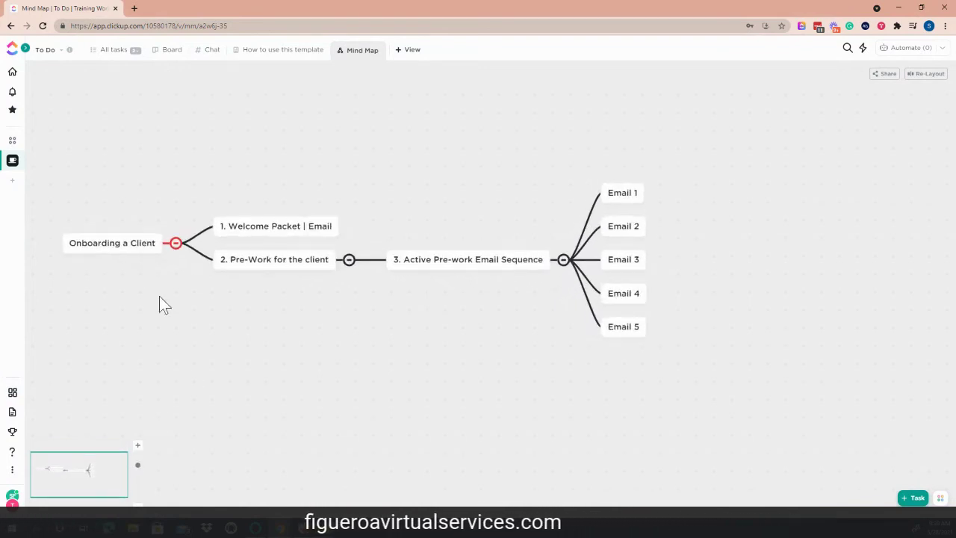
drag(114, 244, 118, 214)
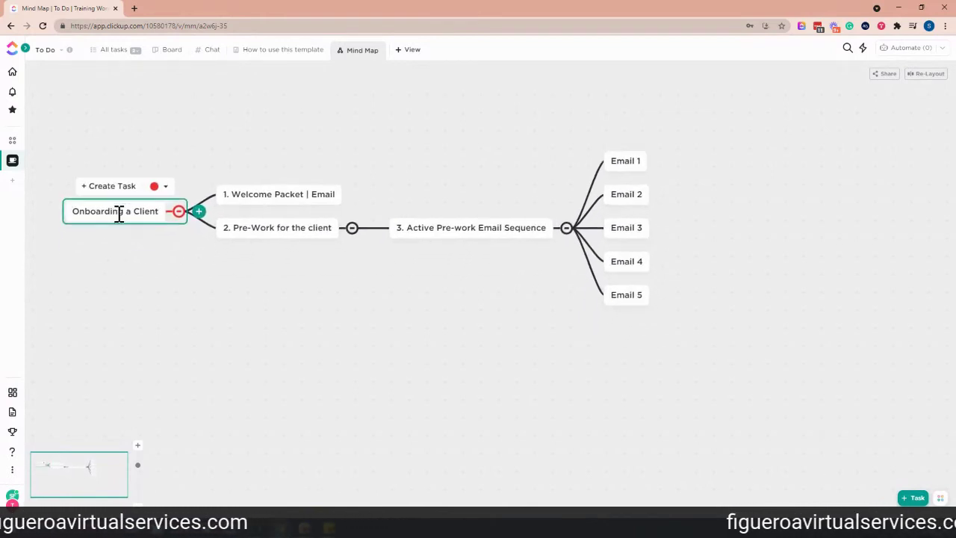
click(120, 337)
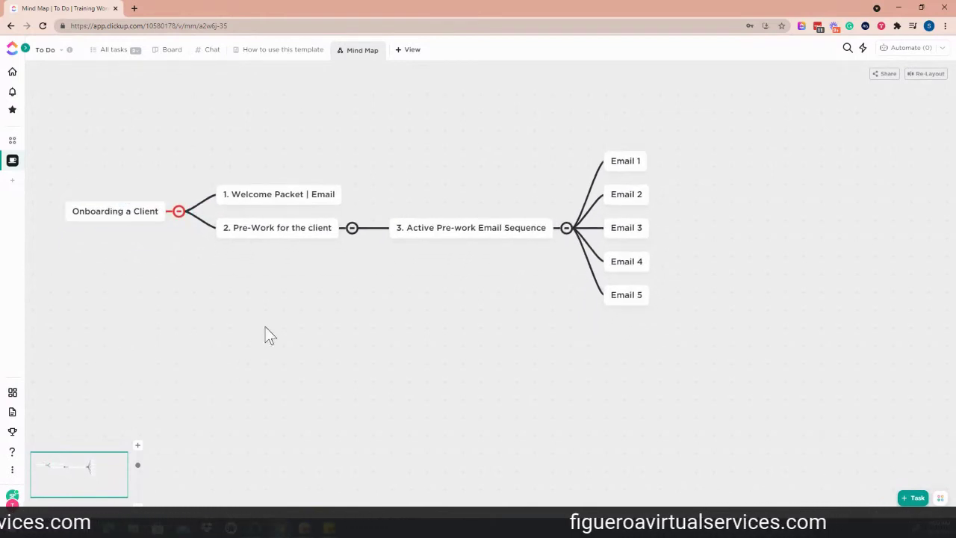
click(137, 213)
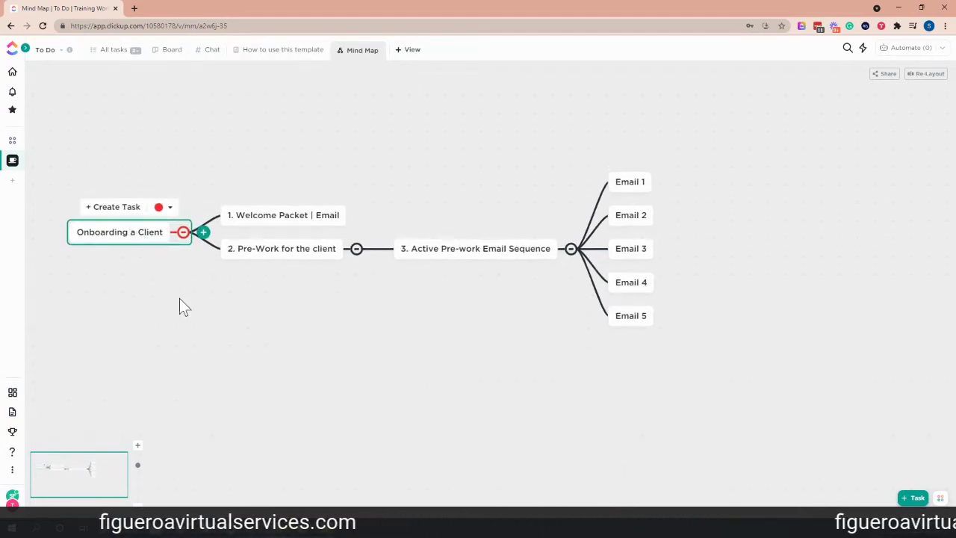
click(177, 296)
click(140, 238)
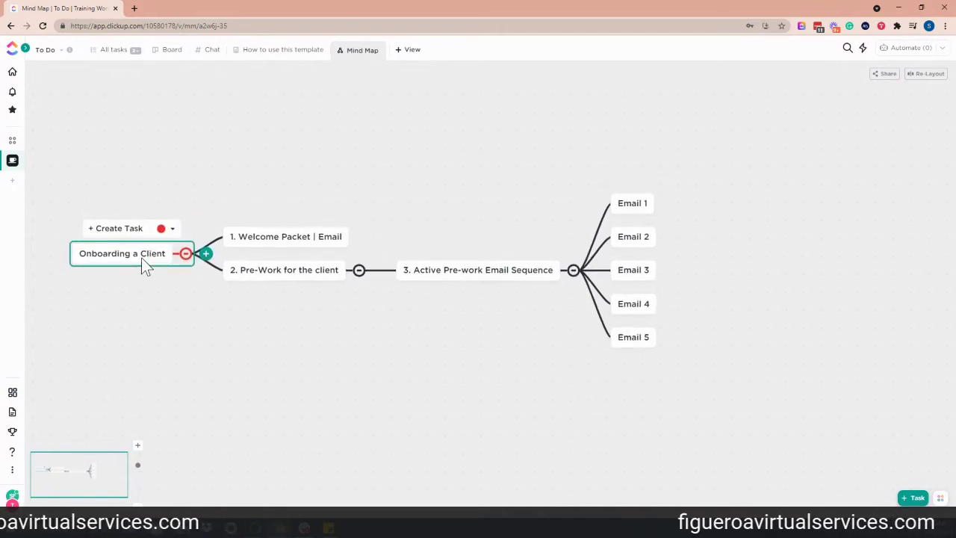
- Add a second mind map view to the To Do list, using the blank structure
click(312, 347)
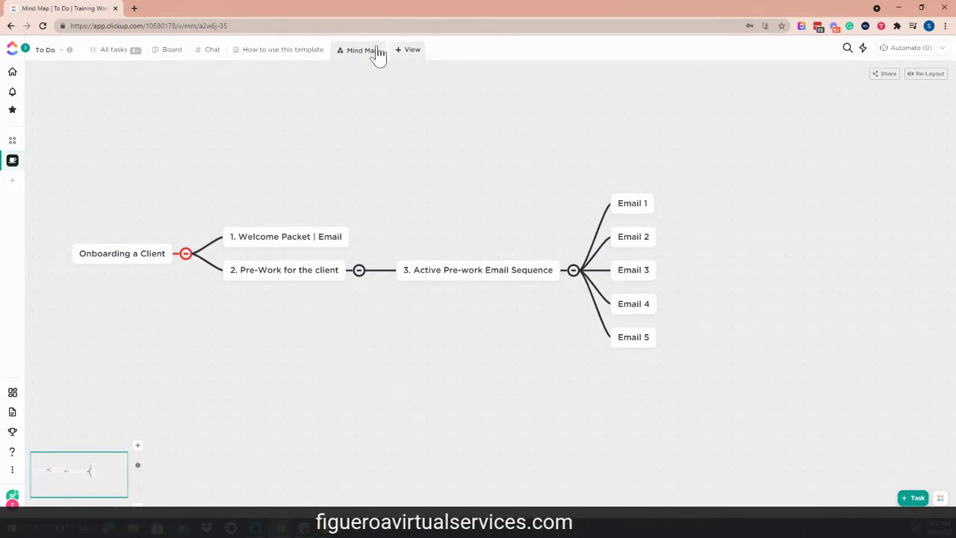
click(405, 51)
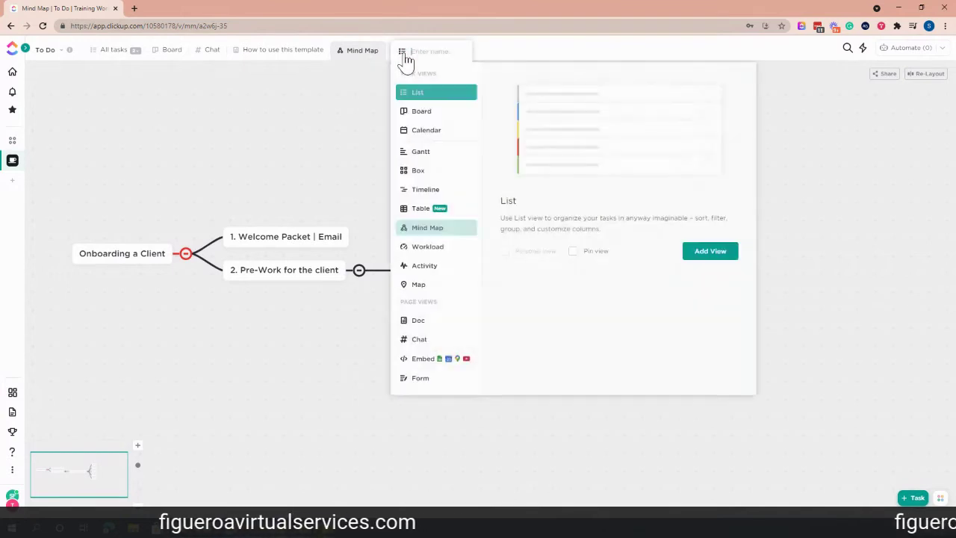
click(419, 288)
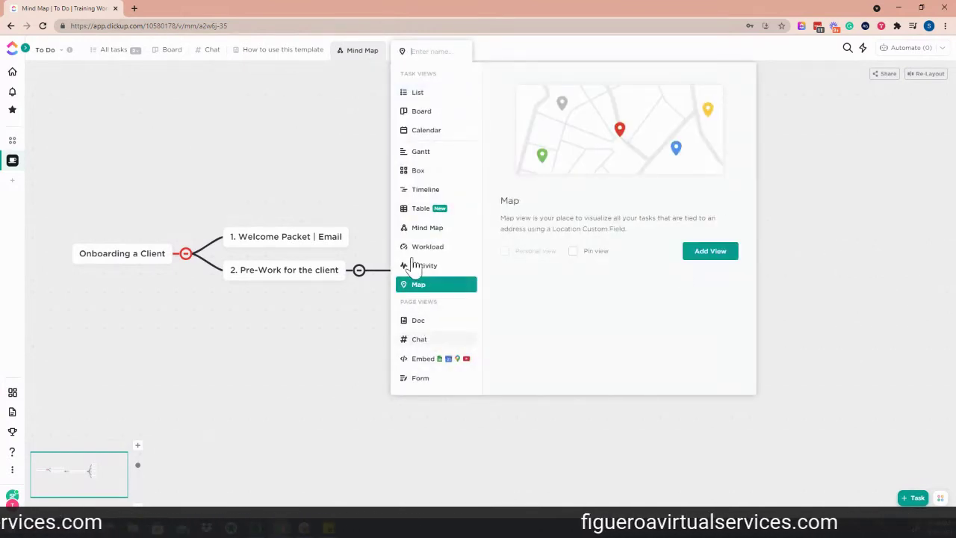
click(418, 228)
click(713, 260)
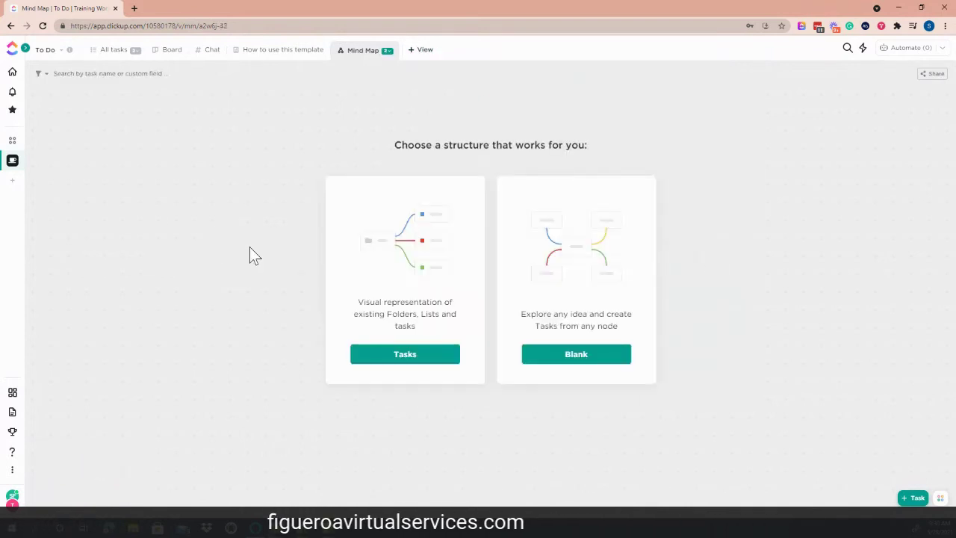
click(557, 355)
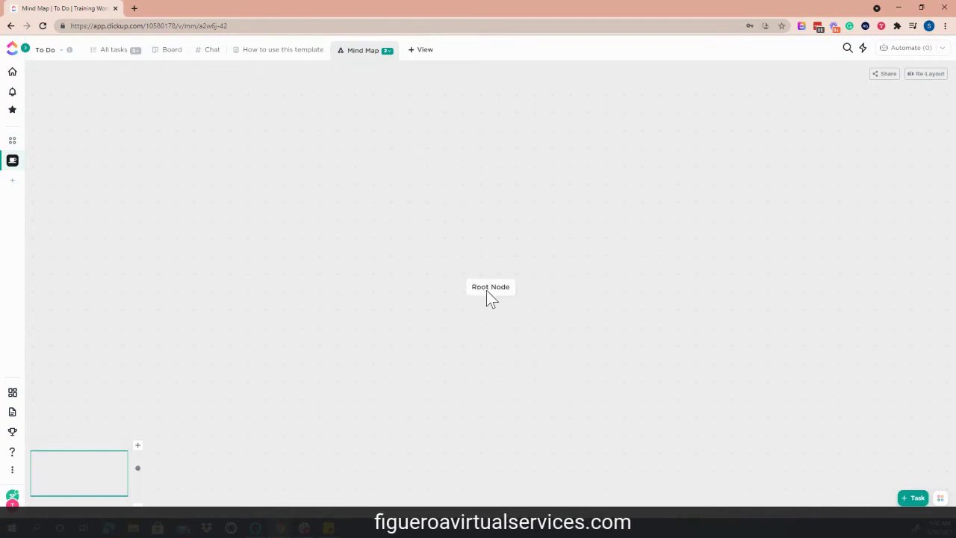
- Move the root node to the canvas's left side and rename it "New Warm Lead"
drag(487, 291, 76, 246)
double_click(77, 243)
text(New Warm)
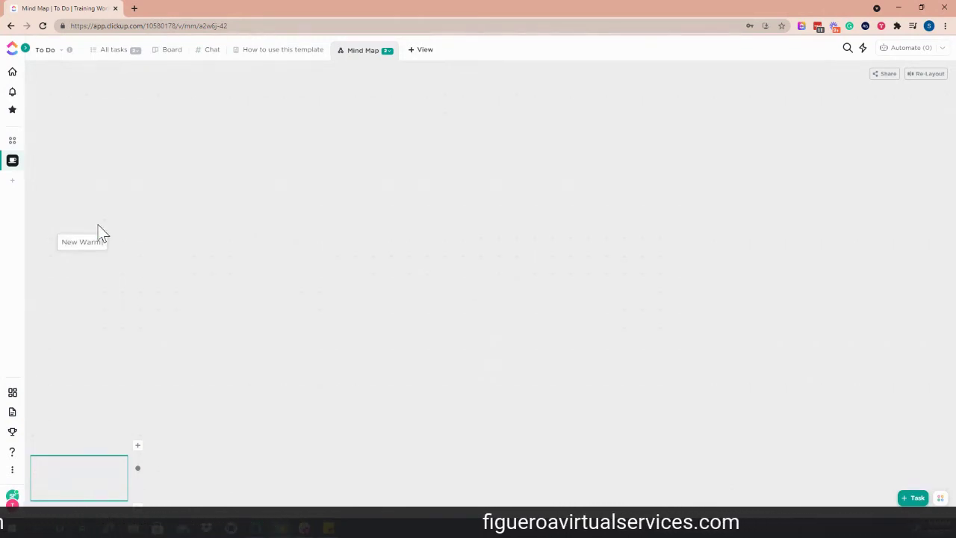
key(Return)
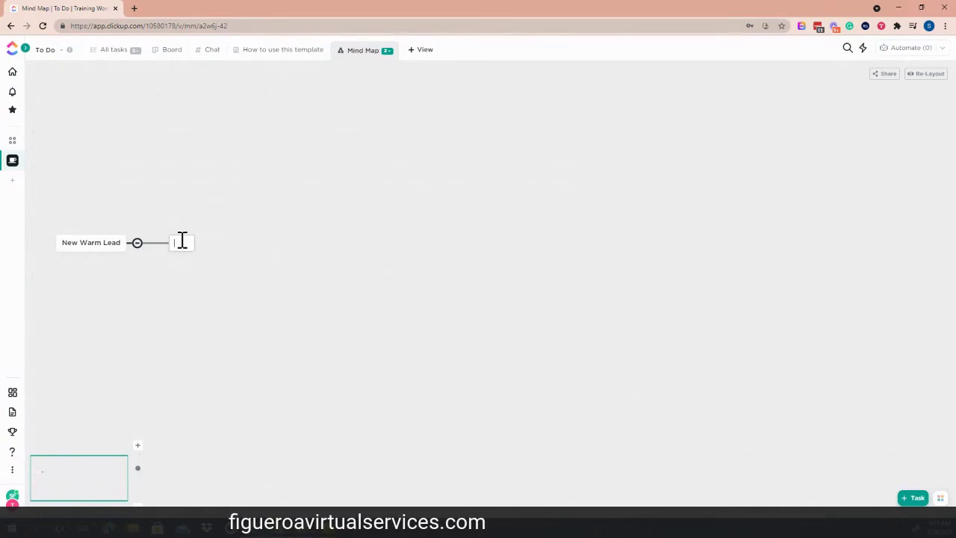
- Name the new child node of "New Warm Lead" "Consultation Call"
text(tas)
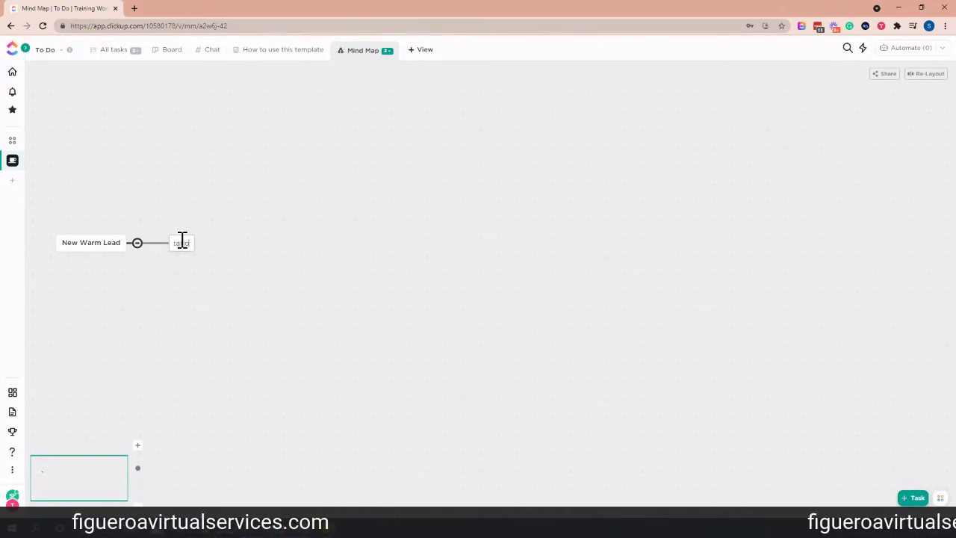
text(k)
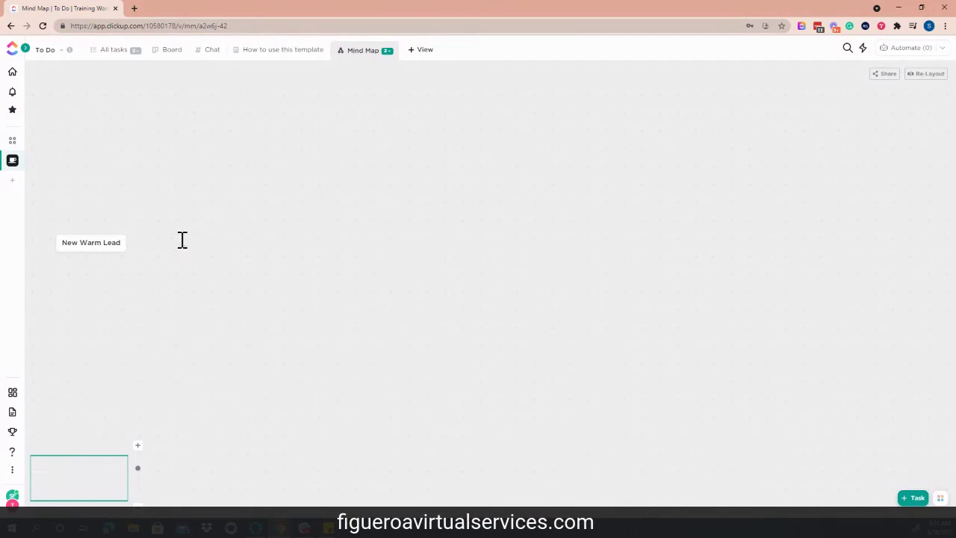
key(Return)
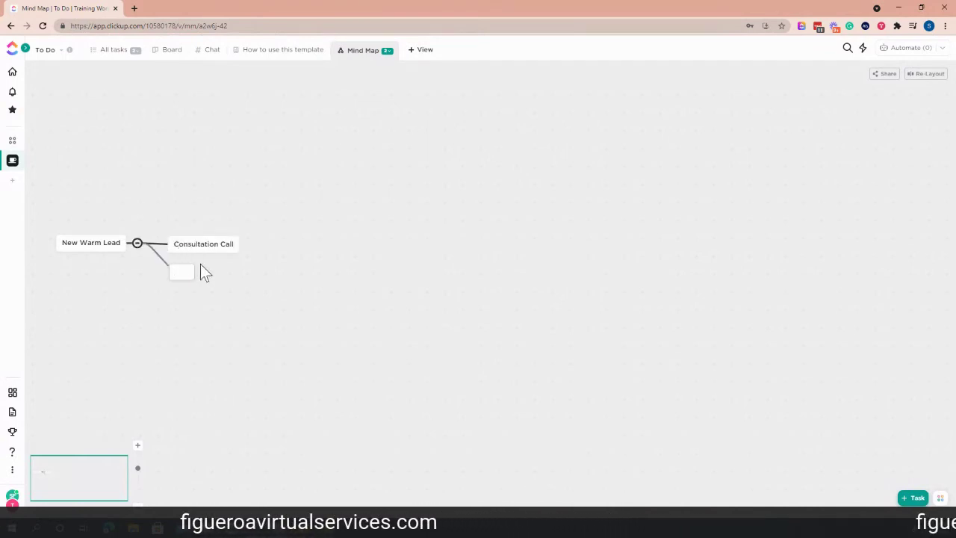
- Extend the consultation node's name to "Consultation Call Scheduled"
click(232, 245)
click(228, 245)
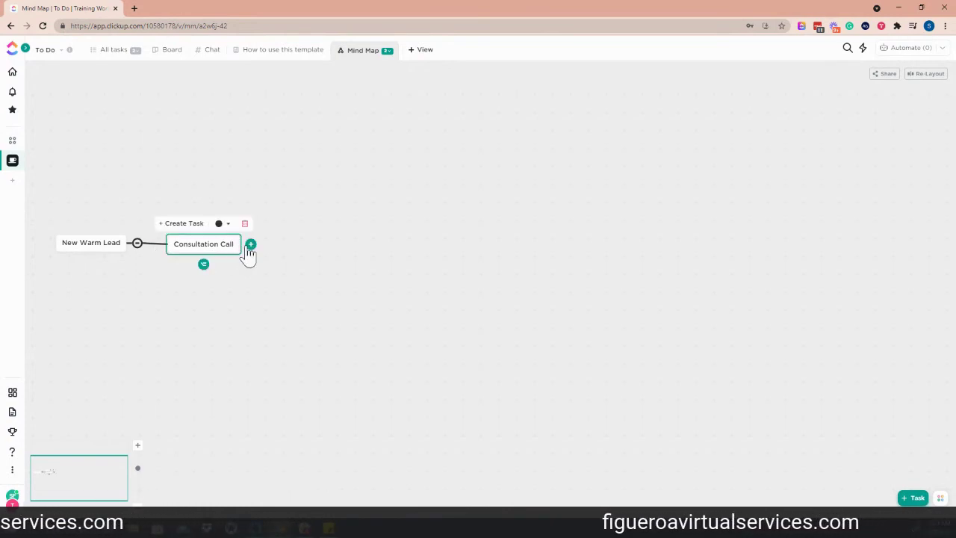
click(251, 247)
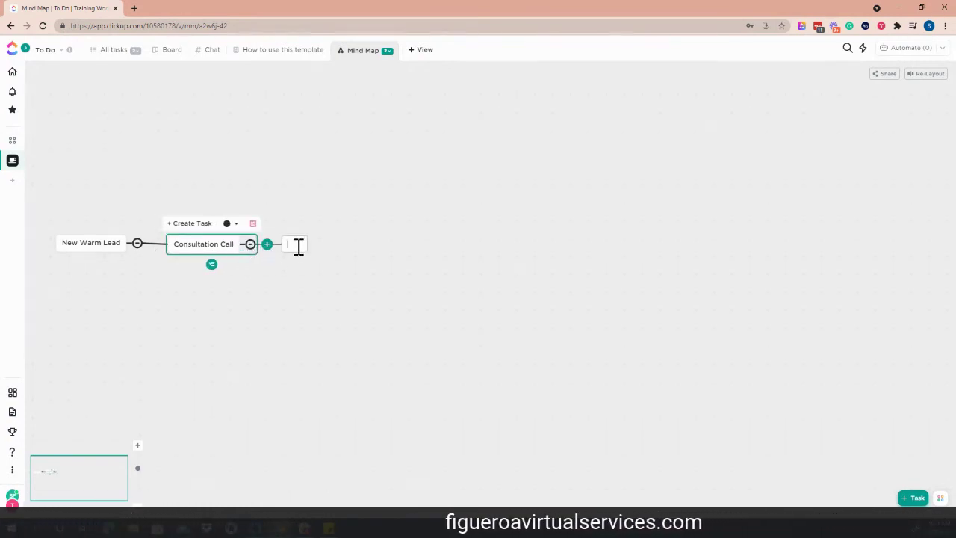
click(229, 246)
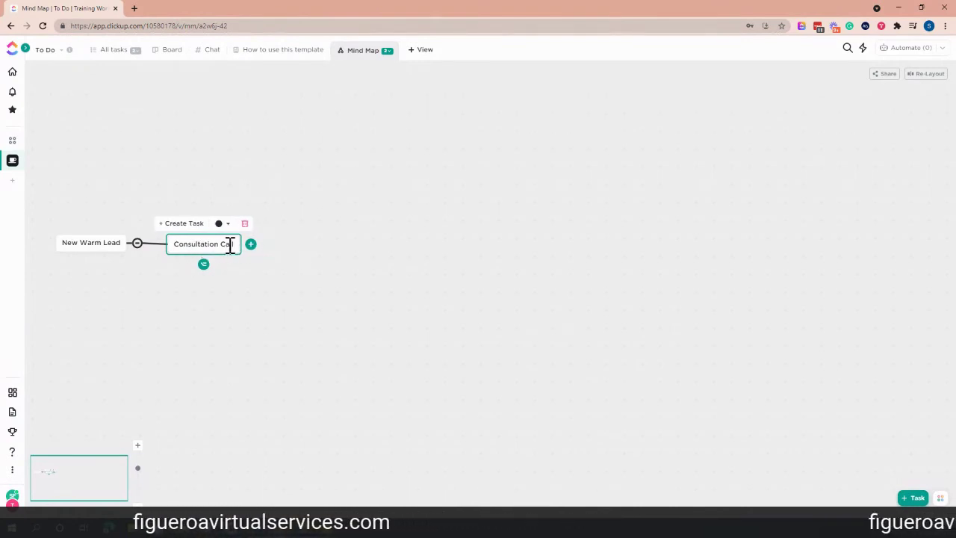
text(Scheduled)
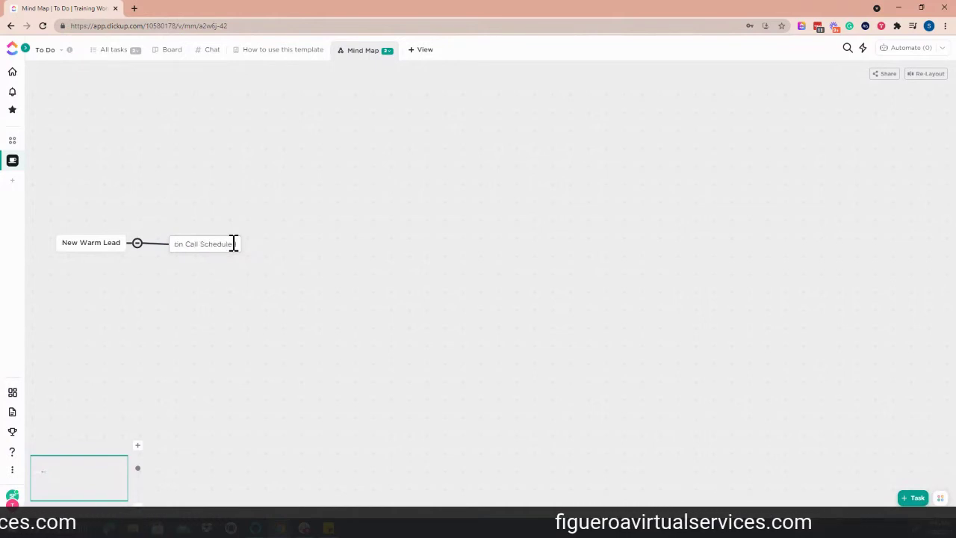
key(Return)
- Add a child node "Consultation Call Questionaire sent" to the "Consultation Call Scheduled" node
click(290, 245)
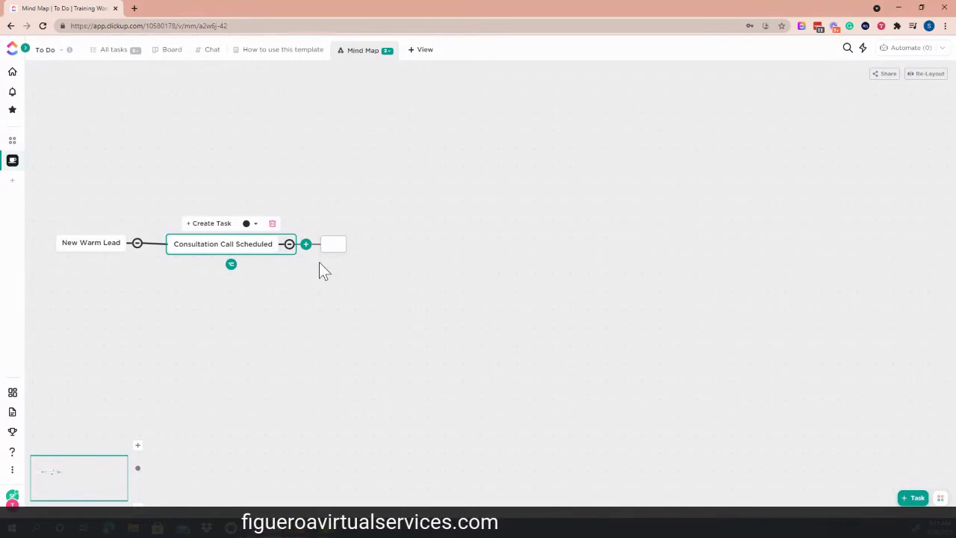
text(Consulta)
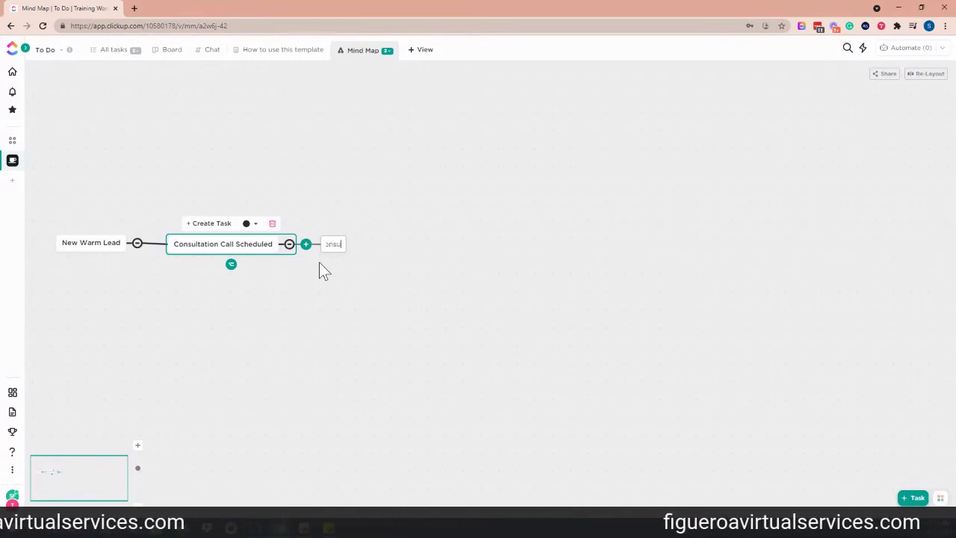
text(tion C)
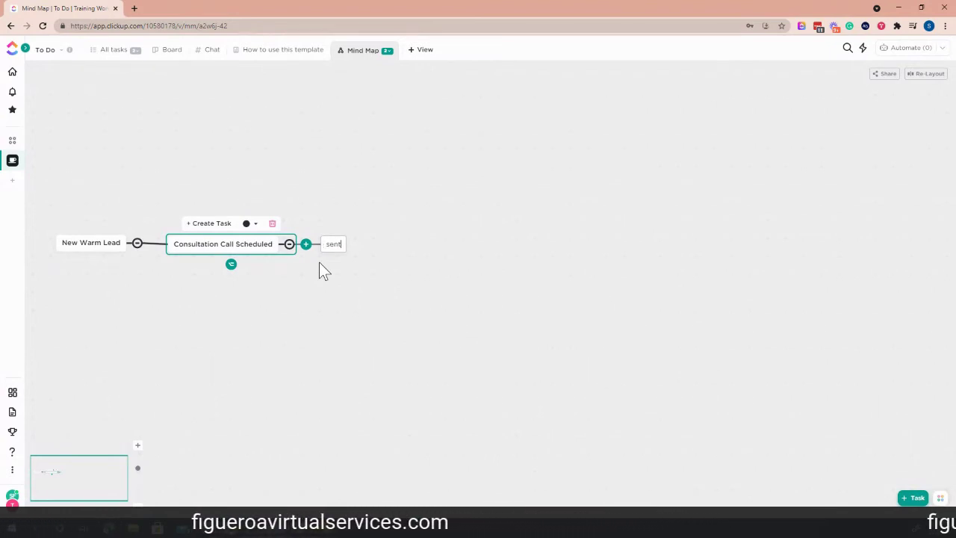
key(Return)
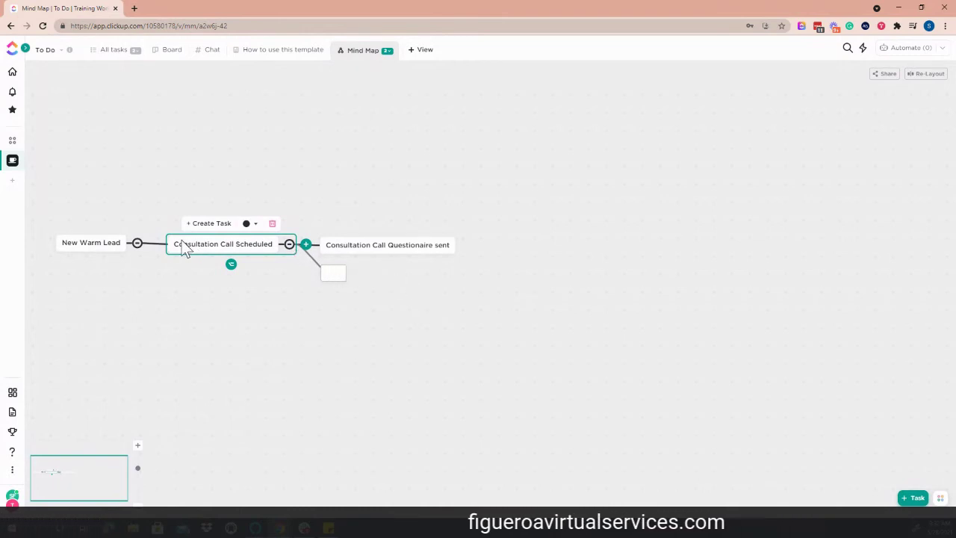
click(191, 344)
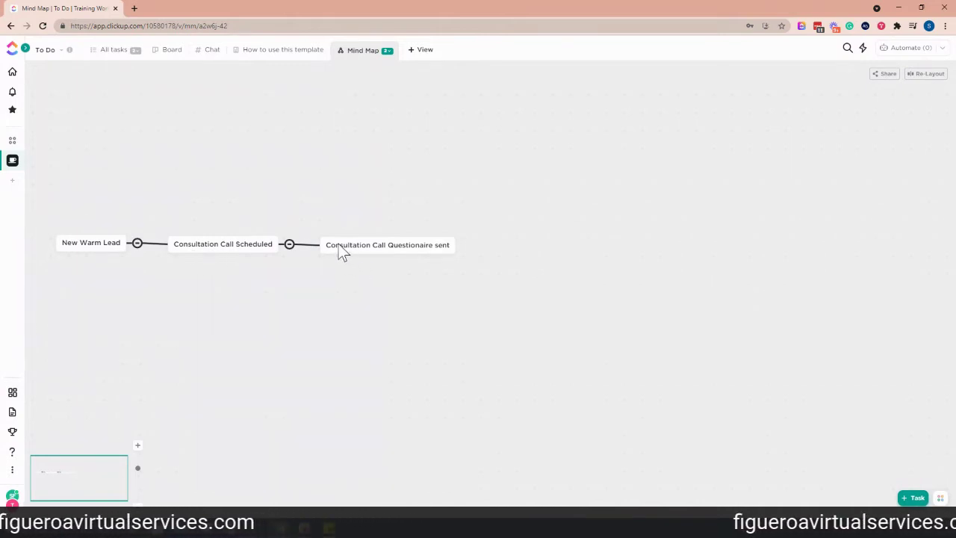
- Reword the questionnaire node as "Send Consultation Call Questionnaire", correcting the misspelled "Questionaire"
click(448, 246)
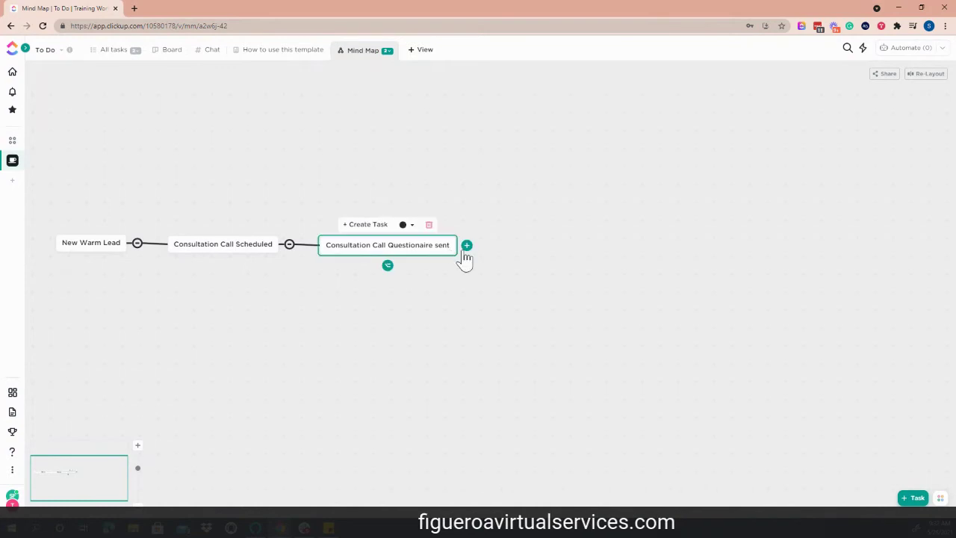
double_click(449, 245)
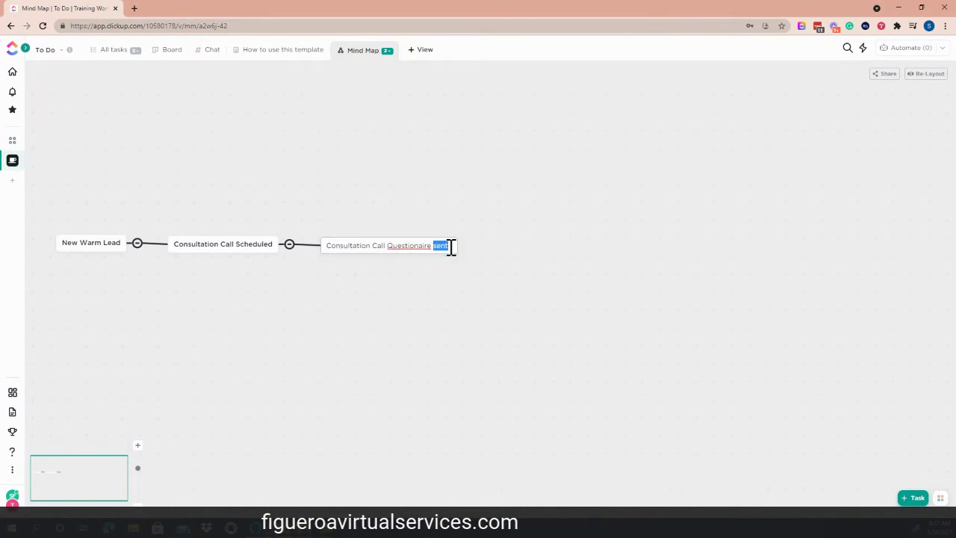
key(BackSpace)
key(BackSpace)
key(BackSpace)
key(BackSpace)
key(BackSpace)
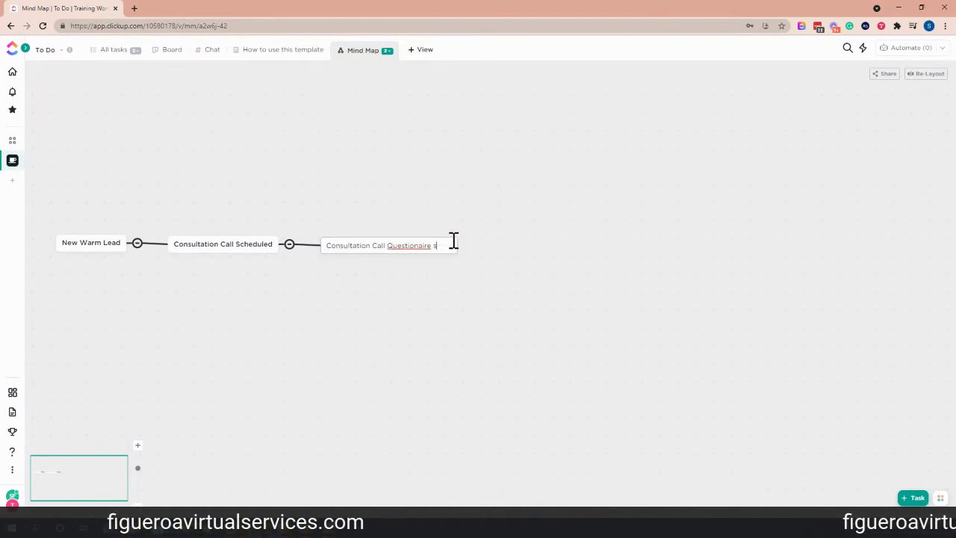
double_click(408, 247)
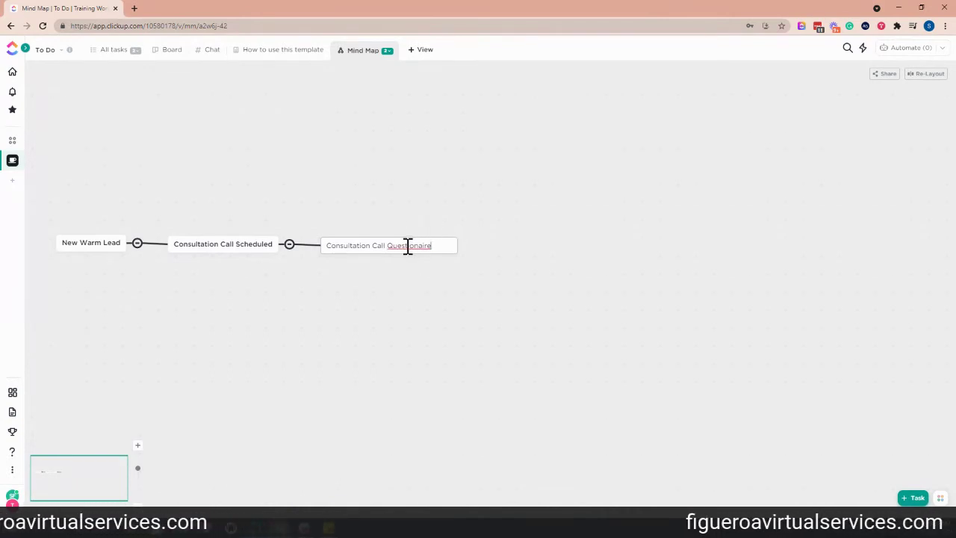
right_click(411, 248)
click(433, 254)
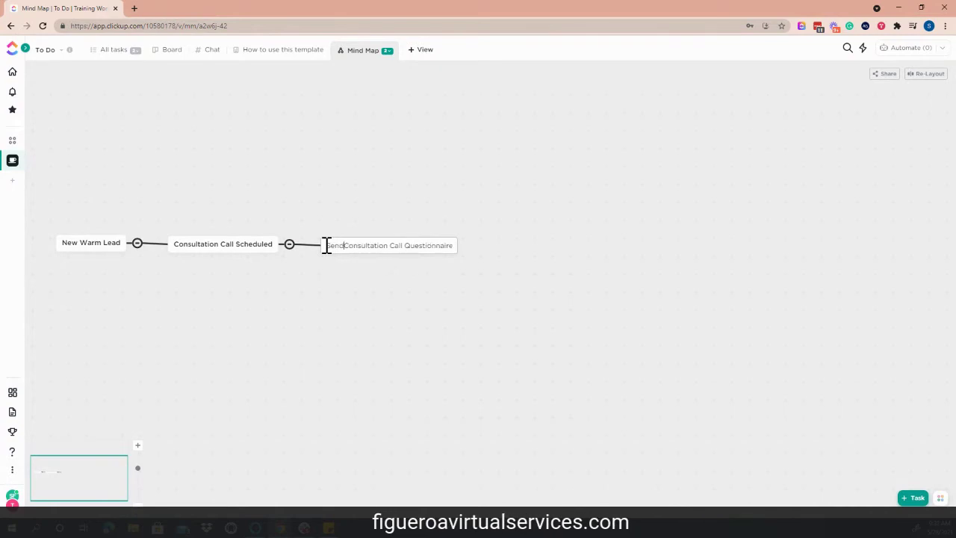
key(Return)
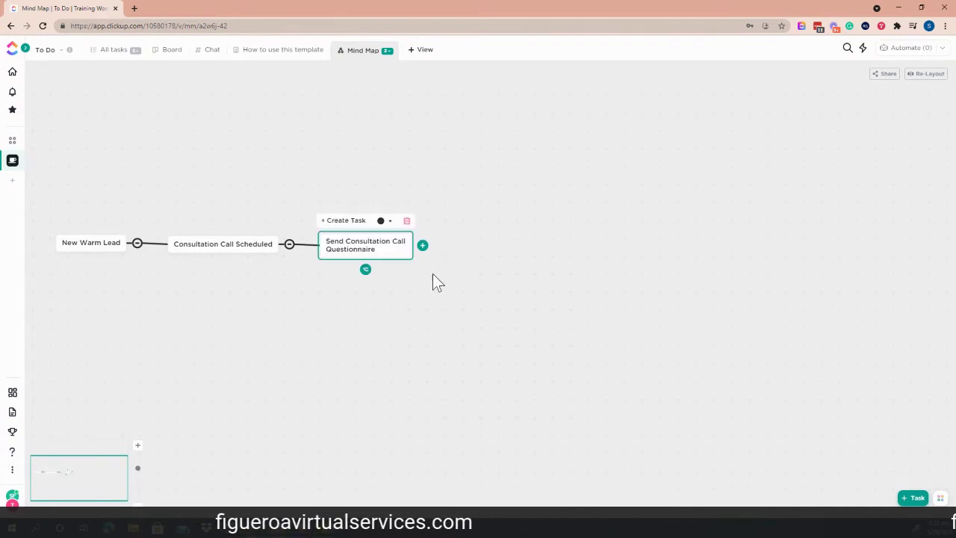
click(461, 257)
- Add a child node "Review Questionnaire" to the "Send Consultation Call Questionnaire" node, with its spelling corrected
click(398, 244)
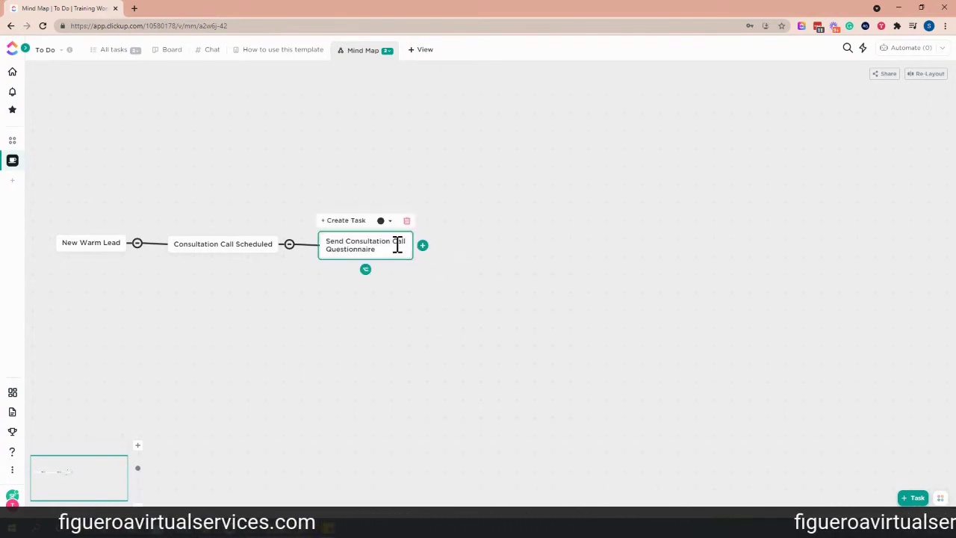
click(423, 247)
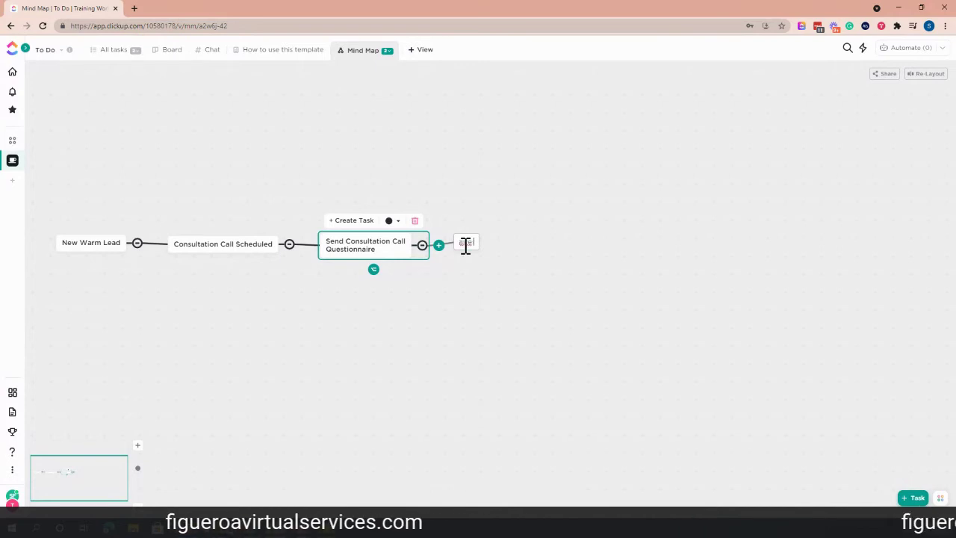
right_click(465, 246)
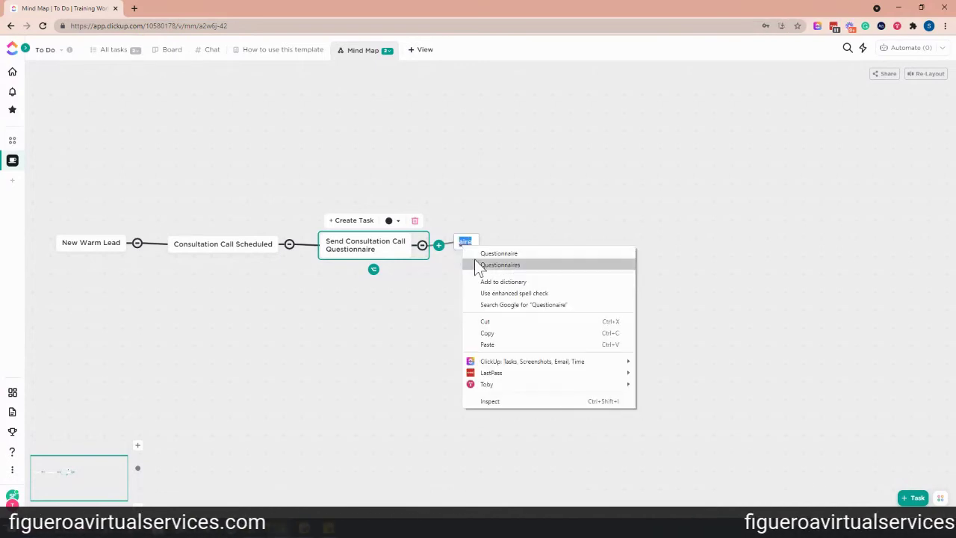
click(476, 254)
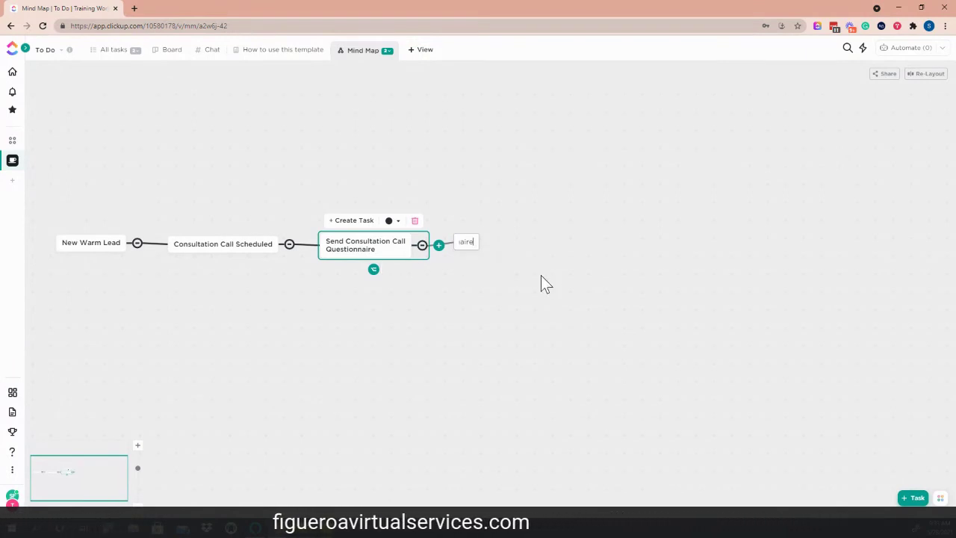
key(Return)
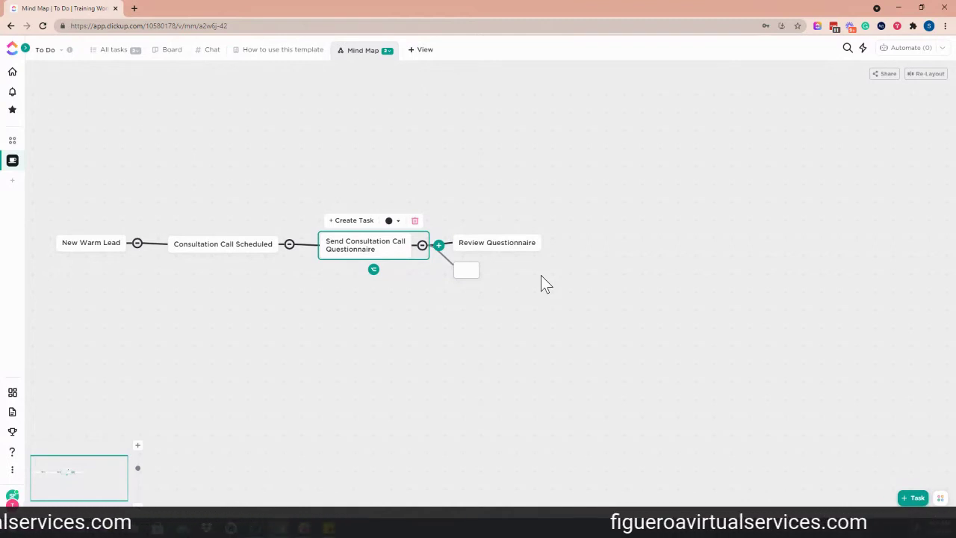
click(546, 205)
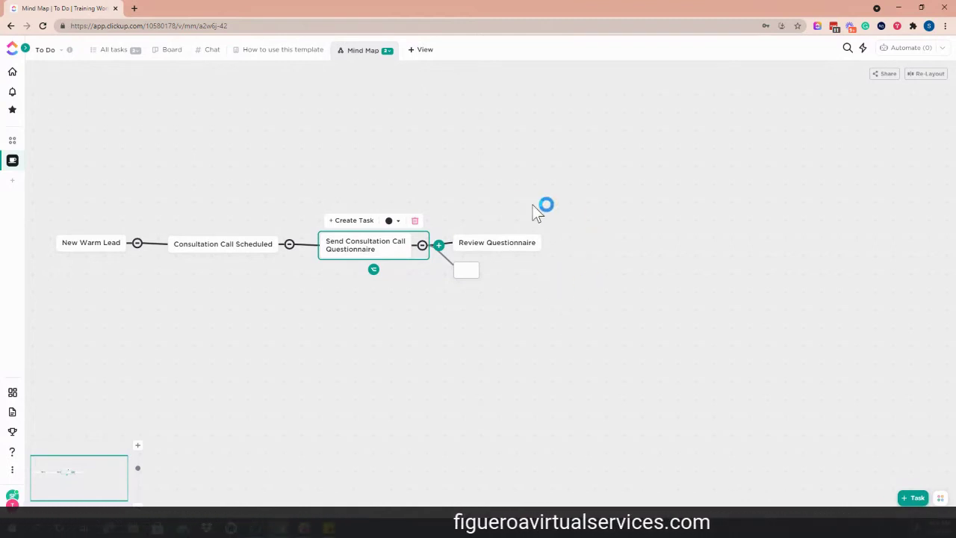
key(Escape)
- Add a child node "Consultation Call Day" to the "Review Questionnaire" node
click(523, 245)
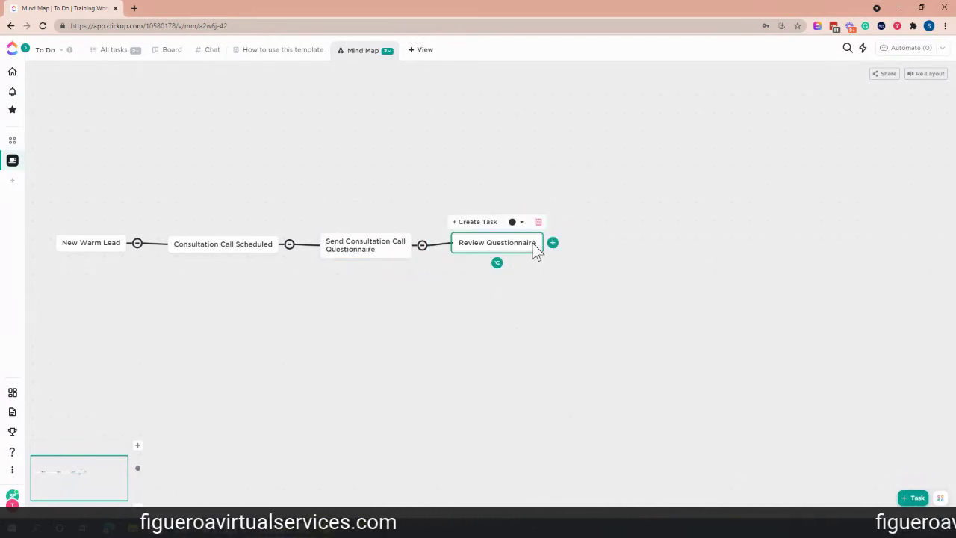
click(553, 244)
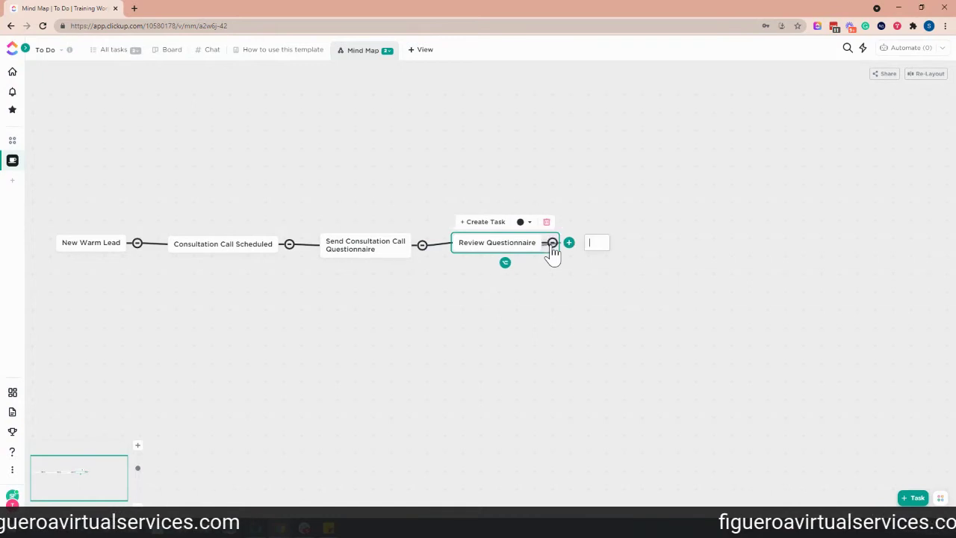
text(Consu)
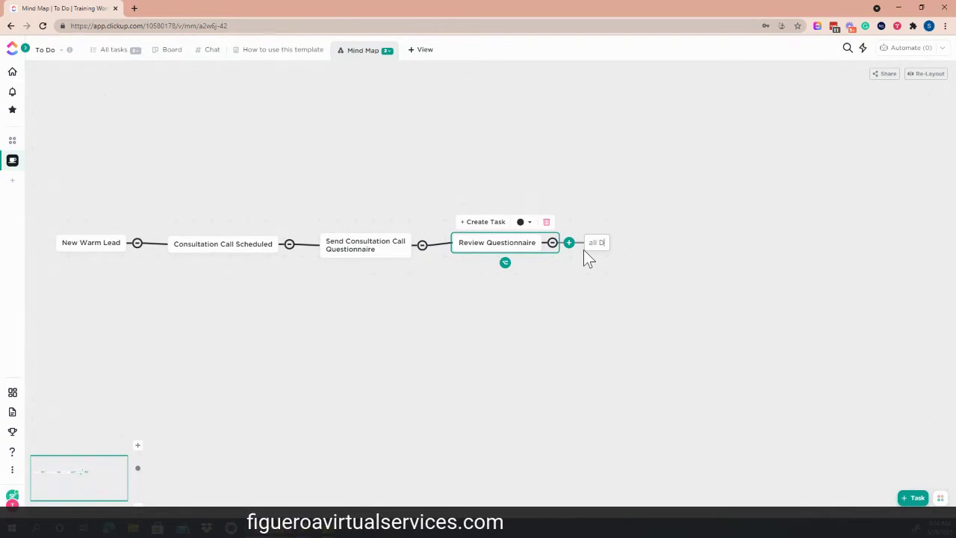
text(ltation Call Day)
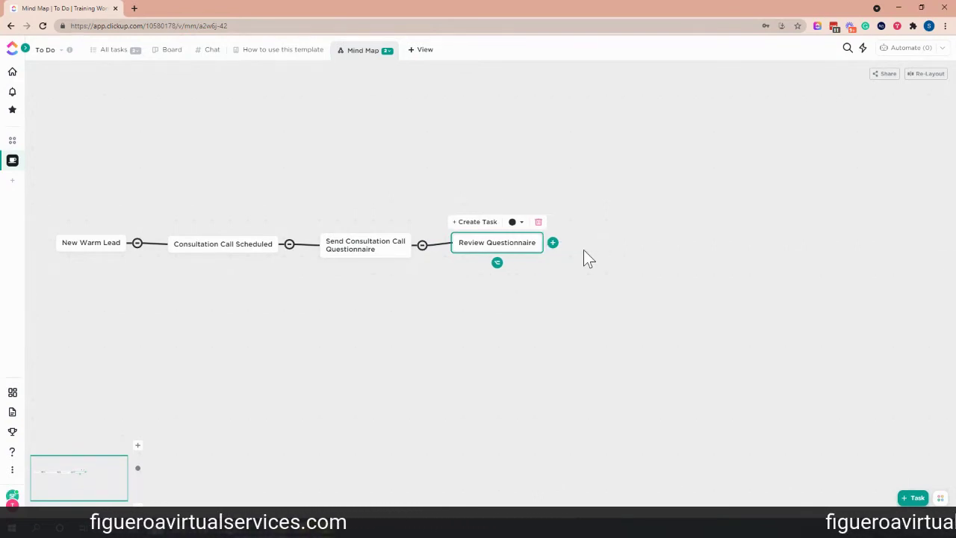
- Finish entering the "Consultation Call Day" node and re-layout the mind map
key(Return)
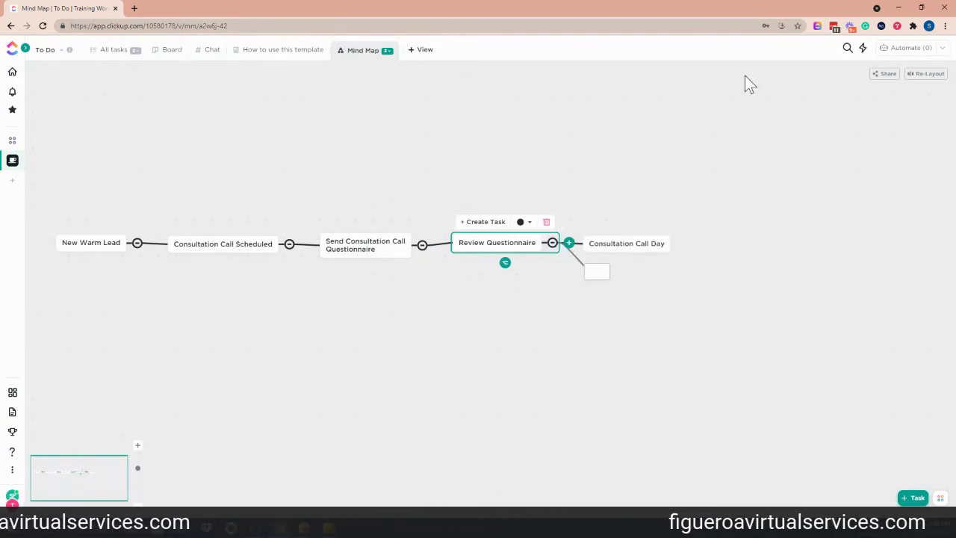
click(926, 82)
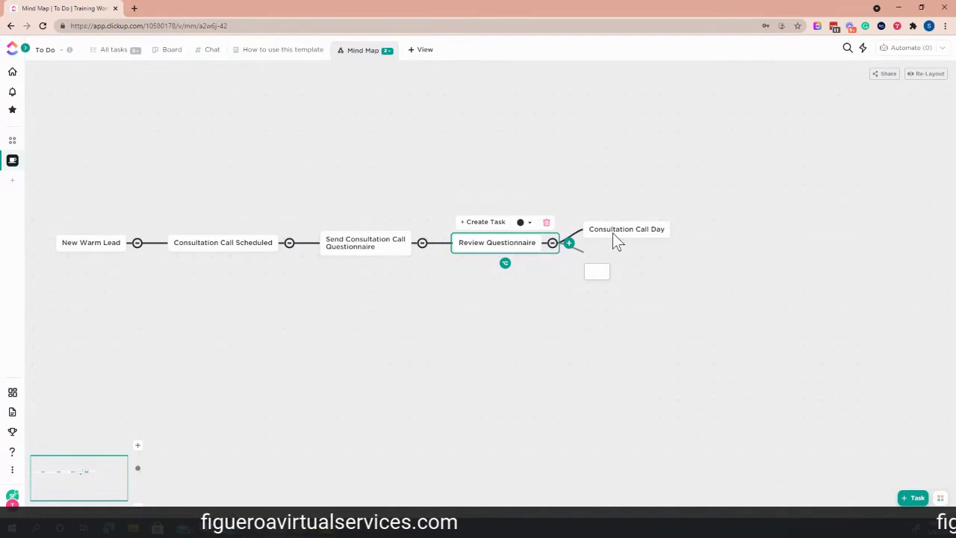
click(659, 228)
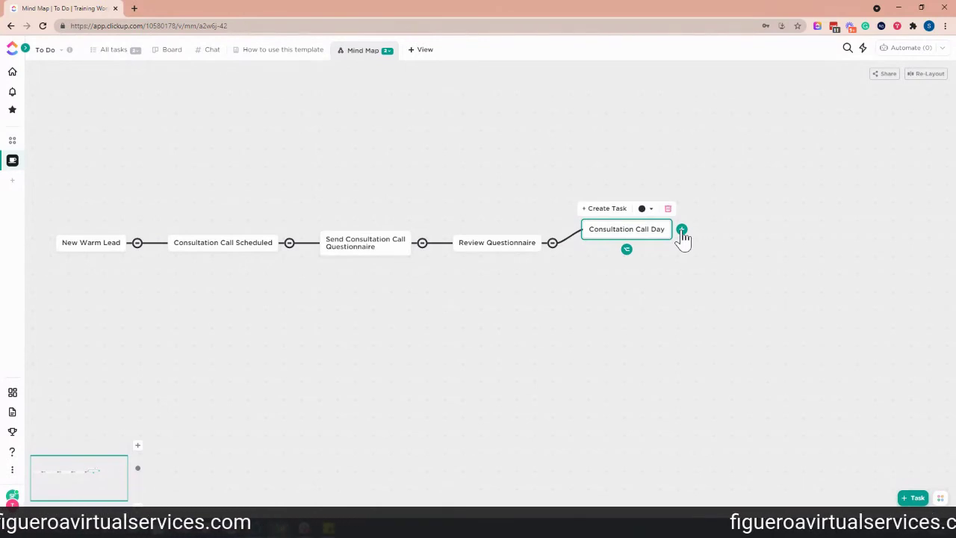
click(681, 230)
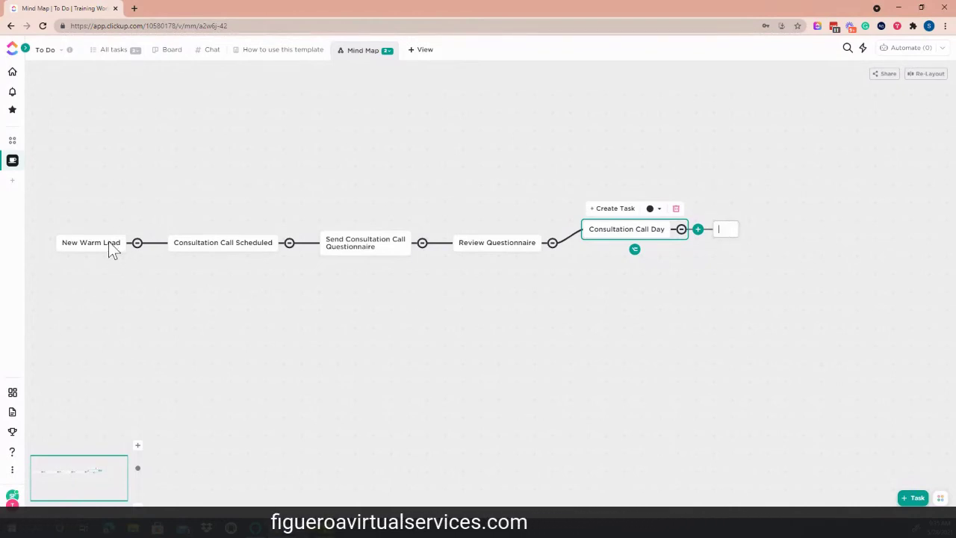
key(Escape)
- Add a child node "Begin New Client Process" to the "Consultation Call Day" node, leaving out any further sibling
click(74, 242)
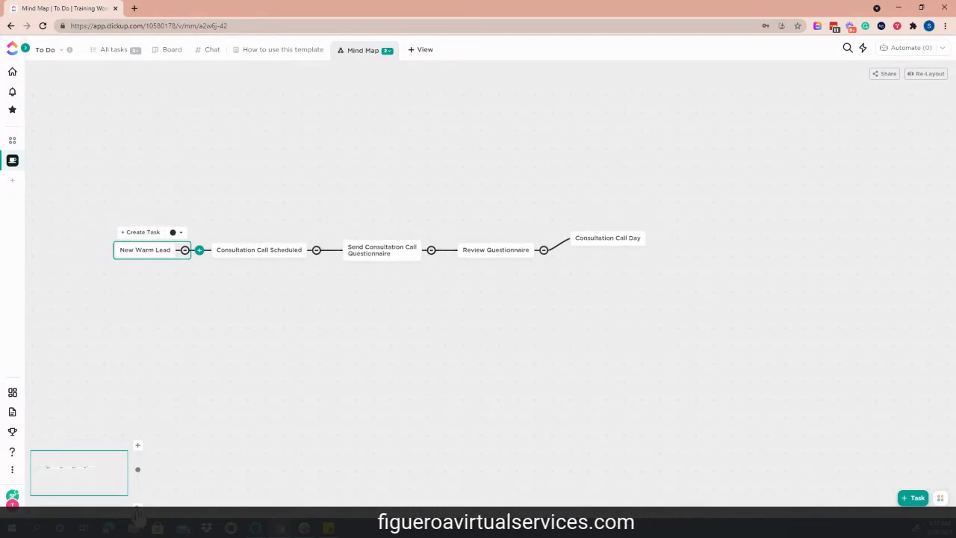
click(637, 240)
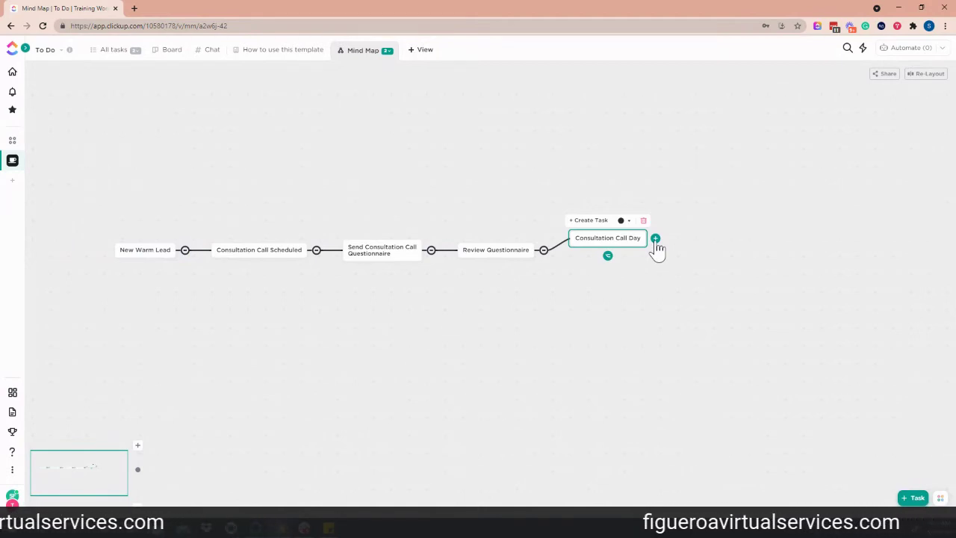
click(656, 240)
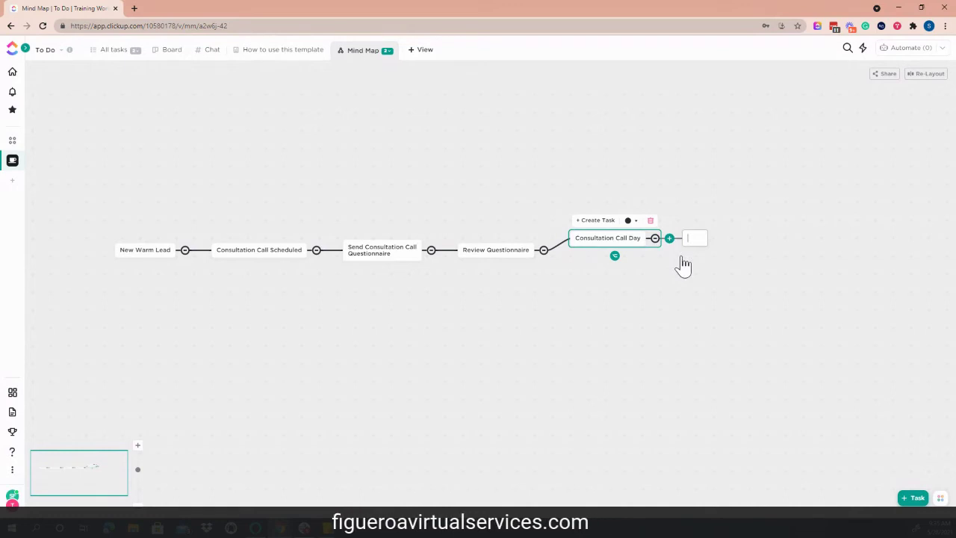
text(Begin Client)
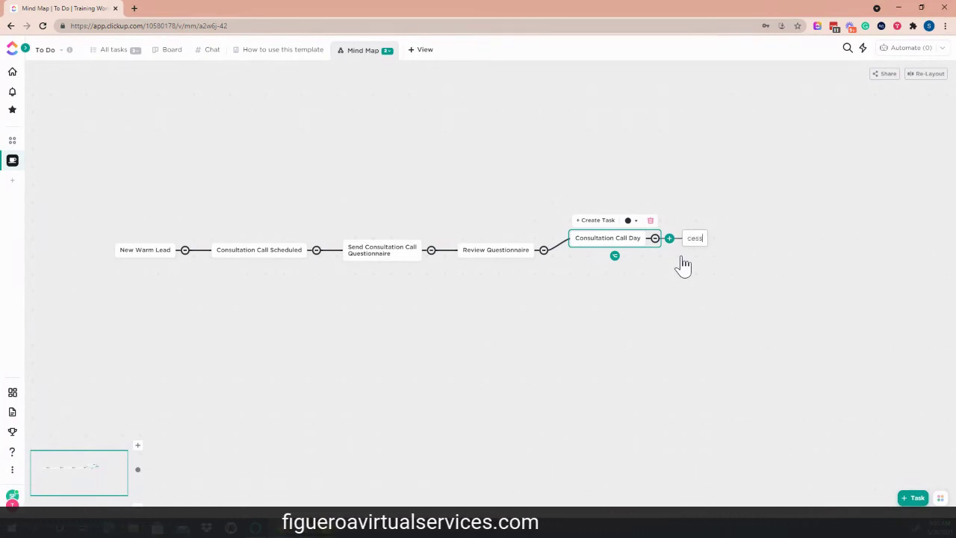
text(Process)
key(Return)
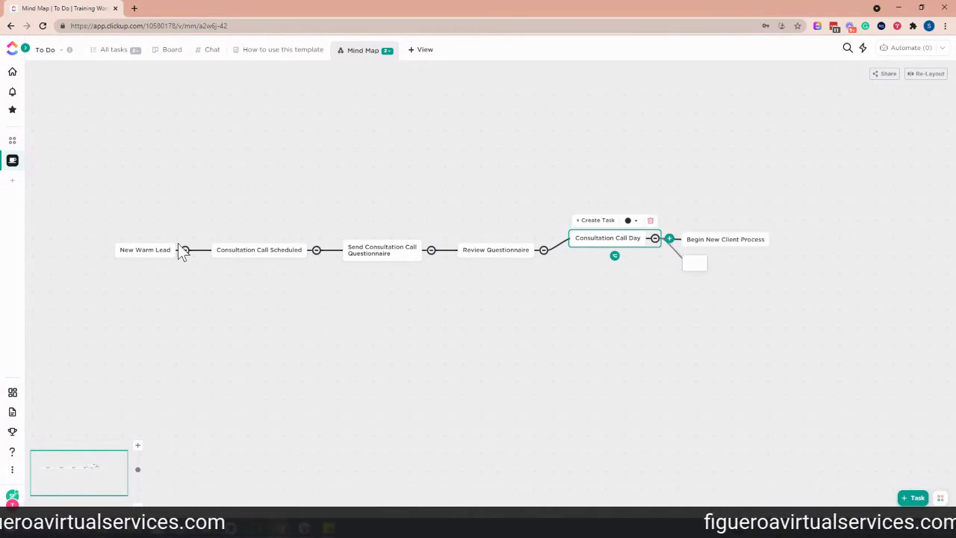
click(109, 244)
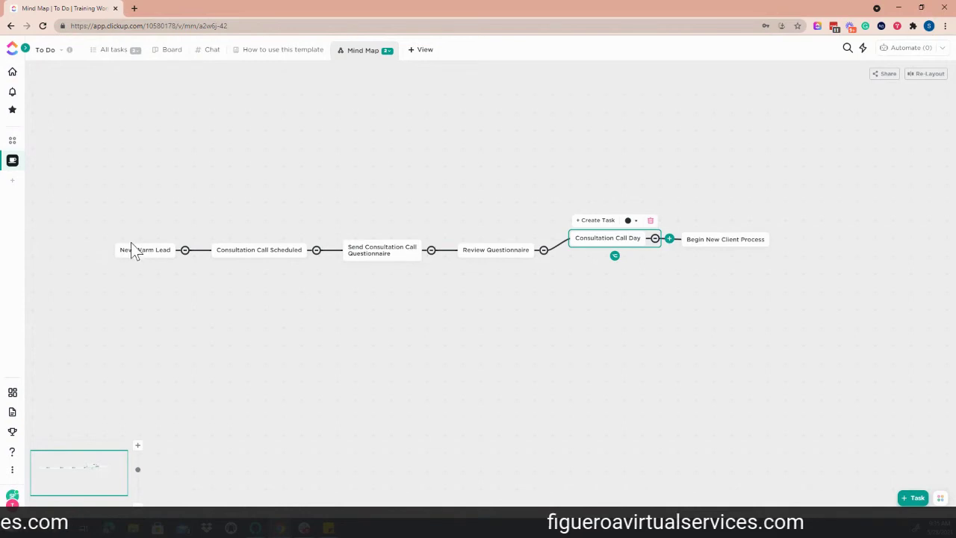
- Add a child node "Contract Through DocuSign" to the "Begin New Client Process" node, with DocuSign's spelling corrected
drag(143, 250, 110, 231)
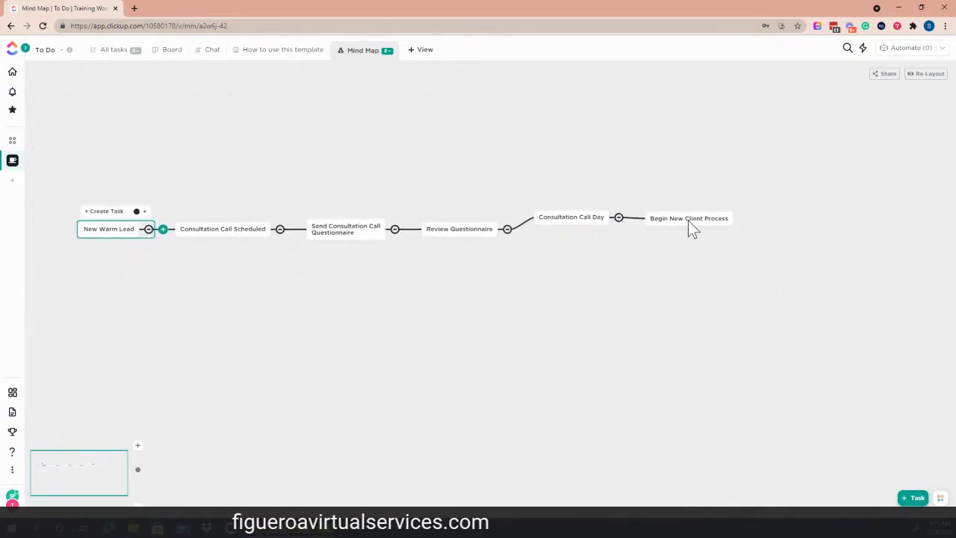
click(727, 220)
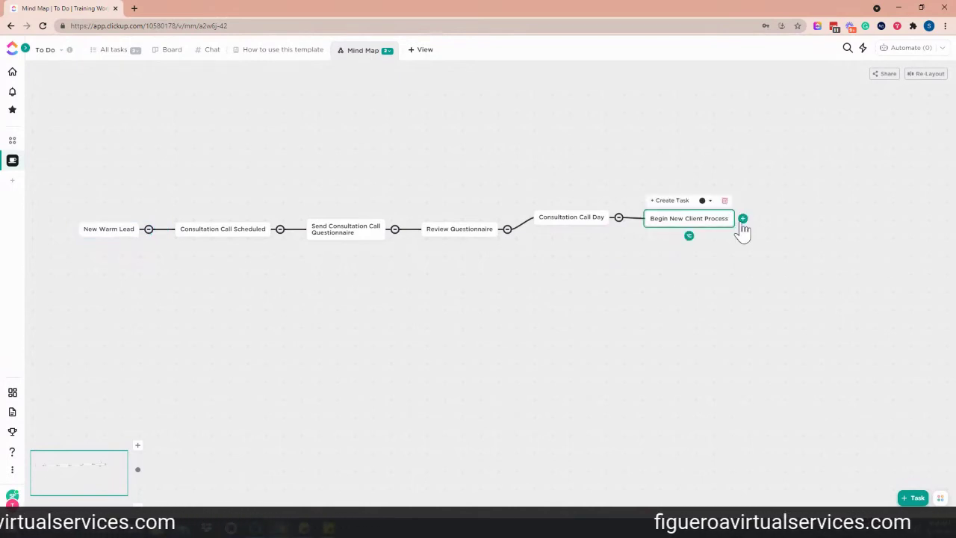
click(743, 221)
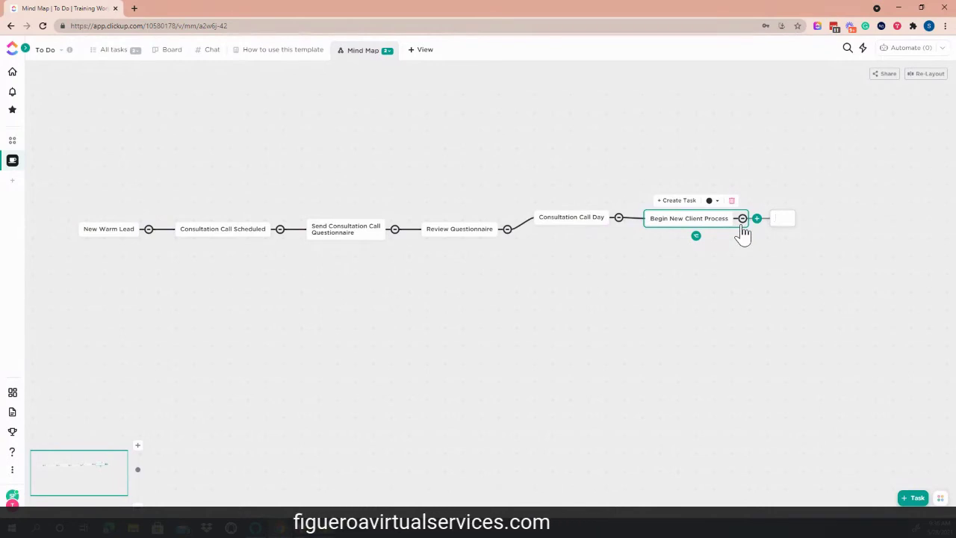
text(t)
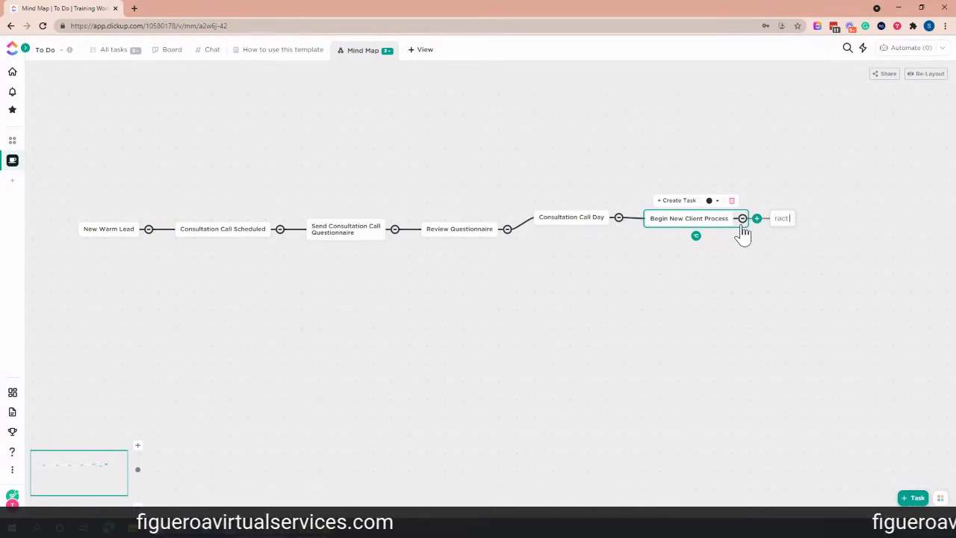
text( through)
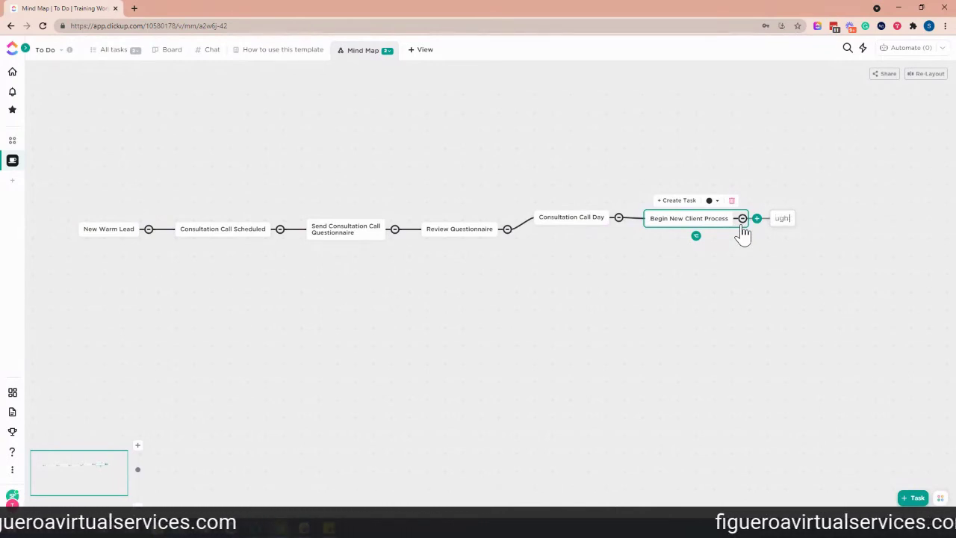
text( Docusign)
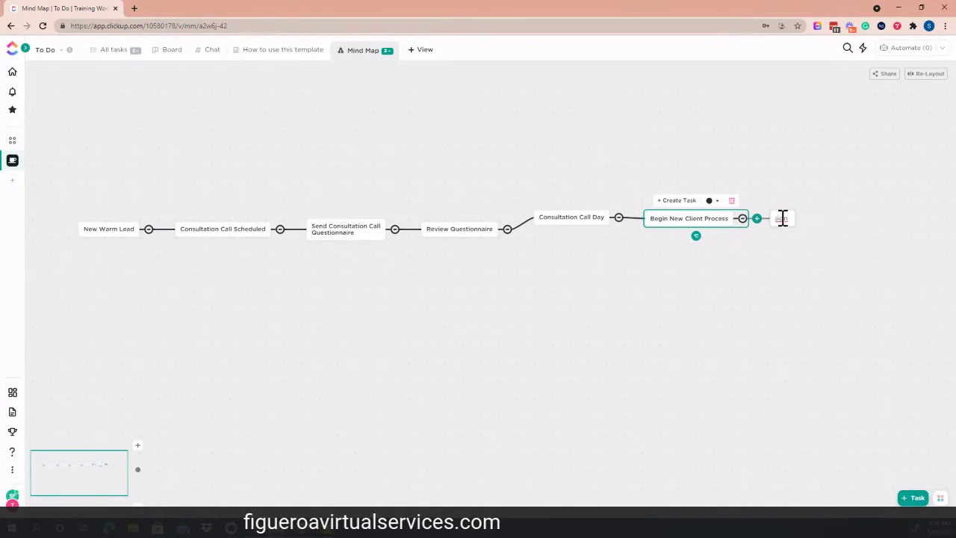
right_click(783, 217)
click(792, 224)
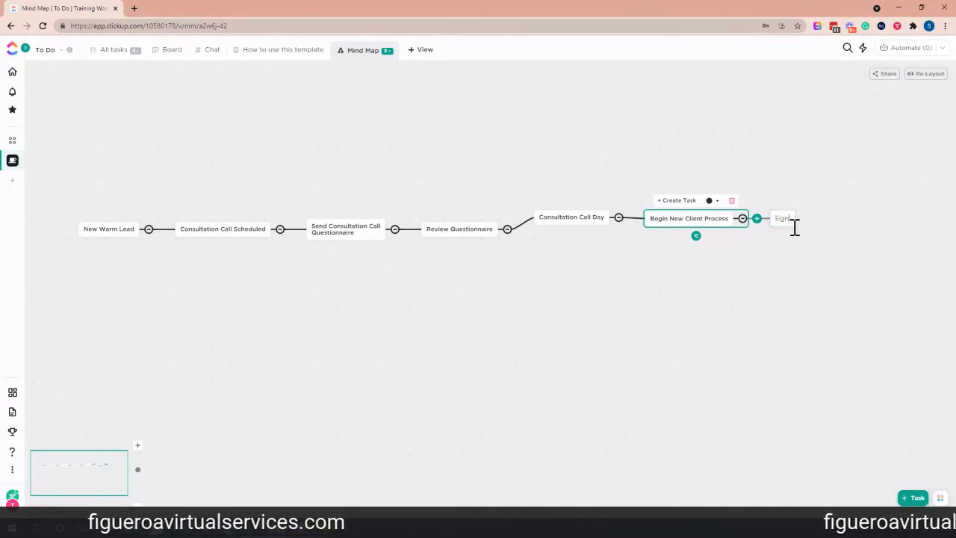
key(Return)
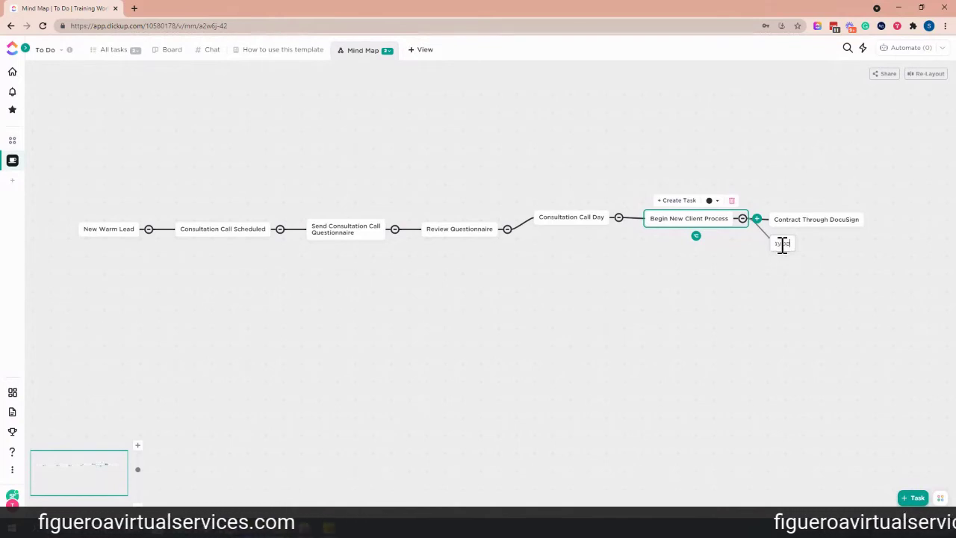
- Add sibling nodes "Send invoice thoruhg Paypal (Other)" and "Set up the the" under "Begin New Client Process"
text(ther)
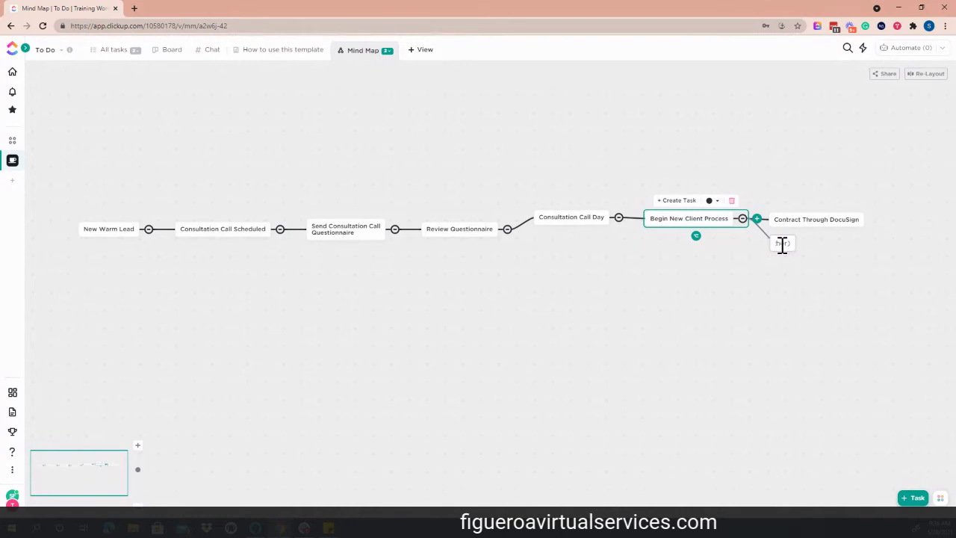
key(Return)
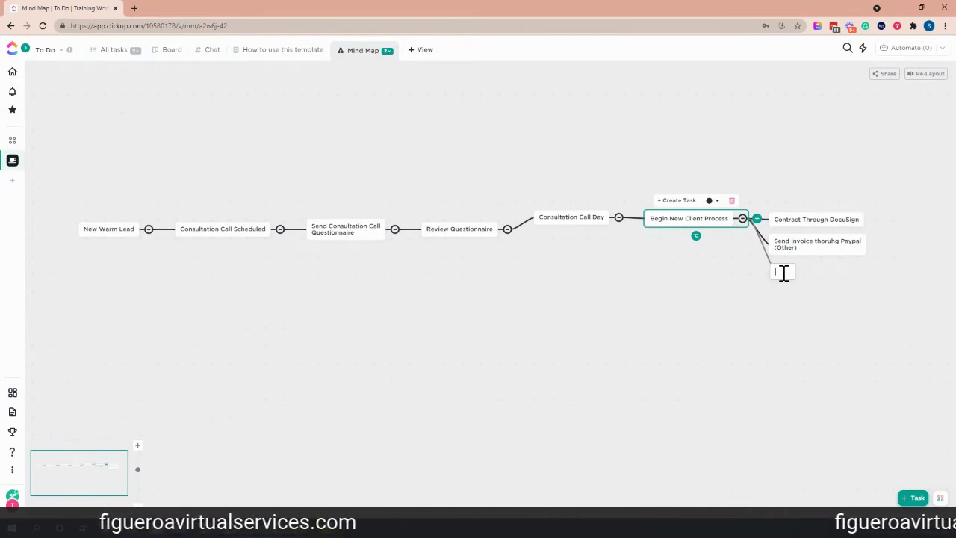
text(Setup N)
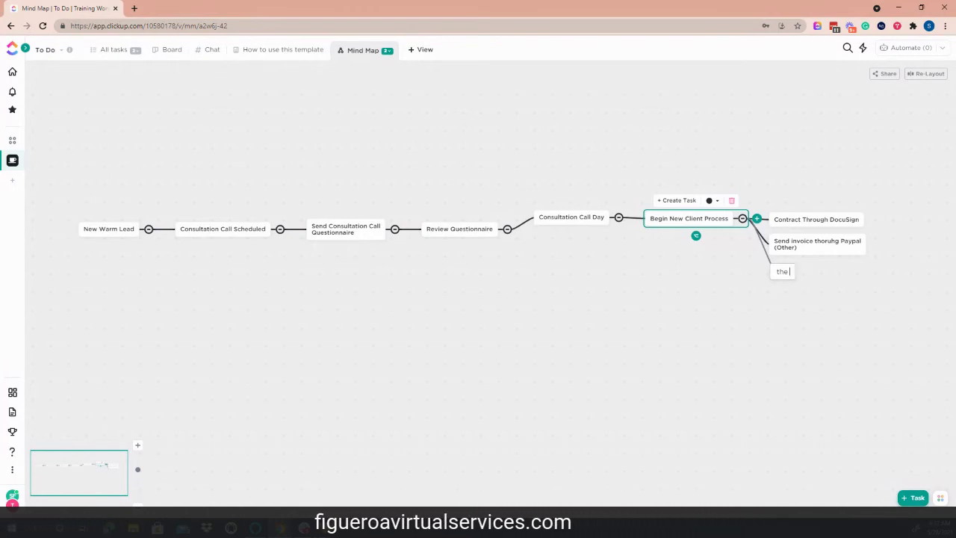
key(BackSpace)
key(BackSpace)
key(BackSpace)
key(BackSpace)
text(Set)
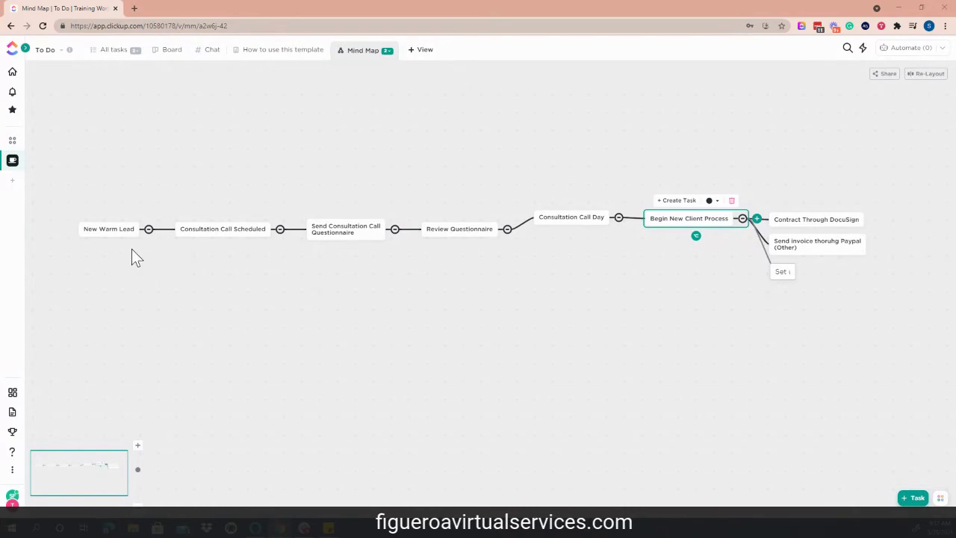
text(up the the)
- Correct the spelling in the invoice node so it reads "Send invoice through PayPal (Other)"
click(834, 243)
click(834, 245)
right_click(842, 244)
click(844, 253)
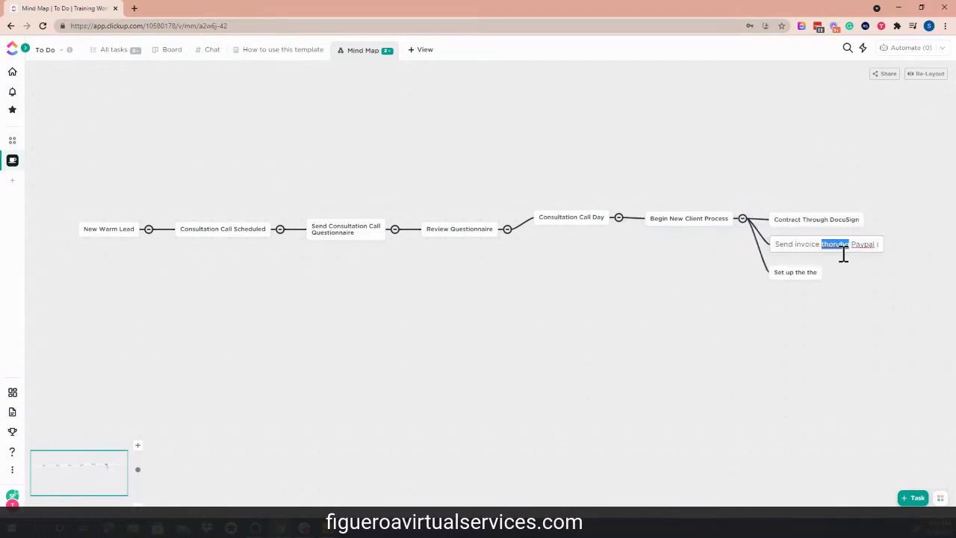
right_click(860, 249)
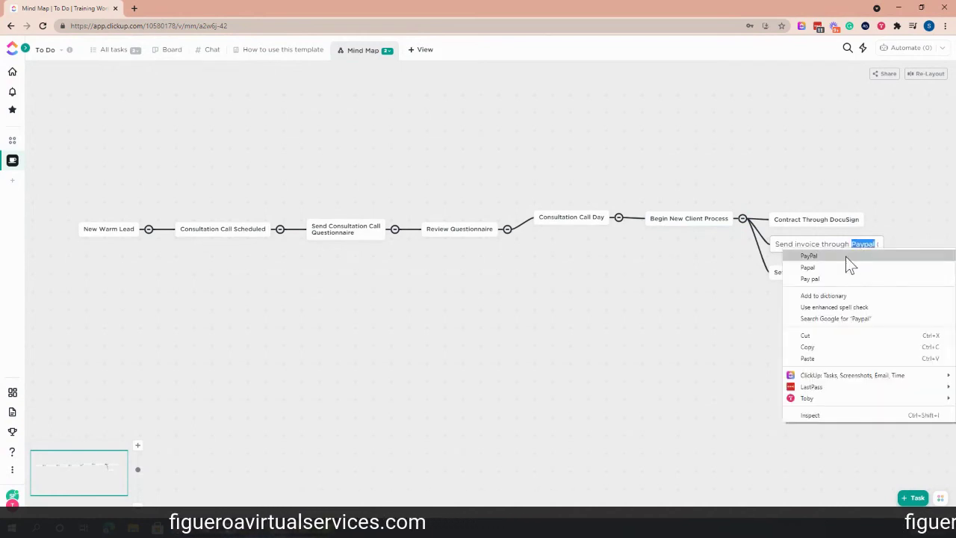
click(847, 256)
key(Return)
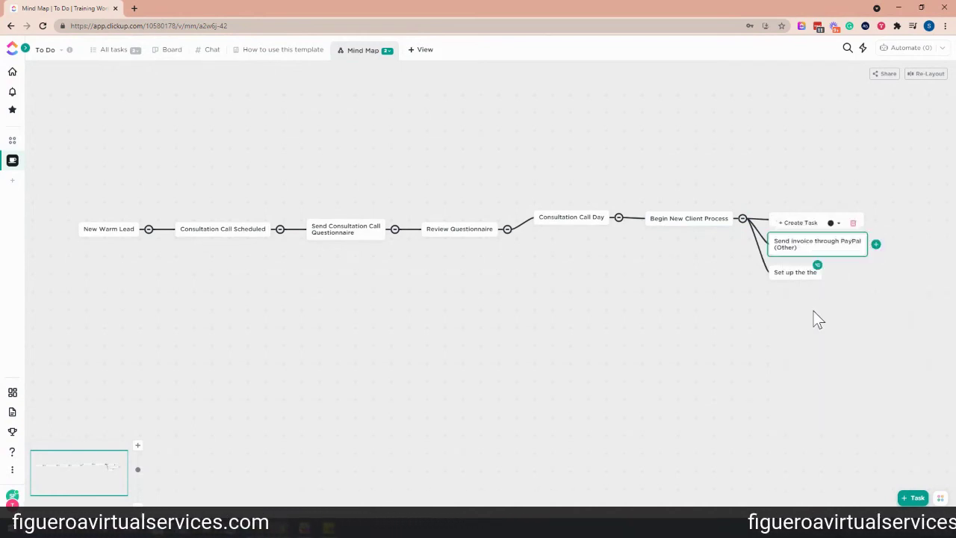
- Reword the "Set up the the" node as "Manually Set up the the welcome packet"
click(806, 273)
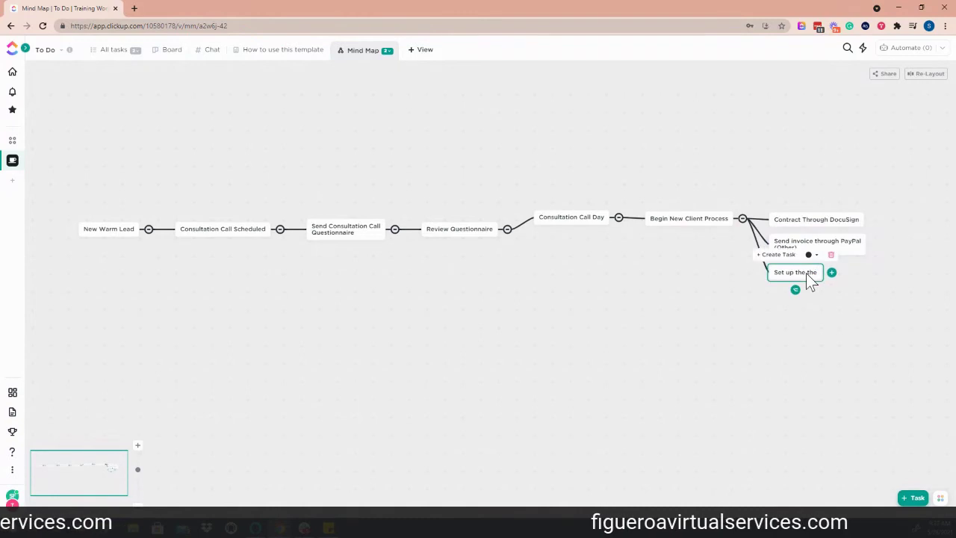
click(818, 274)
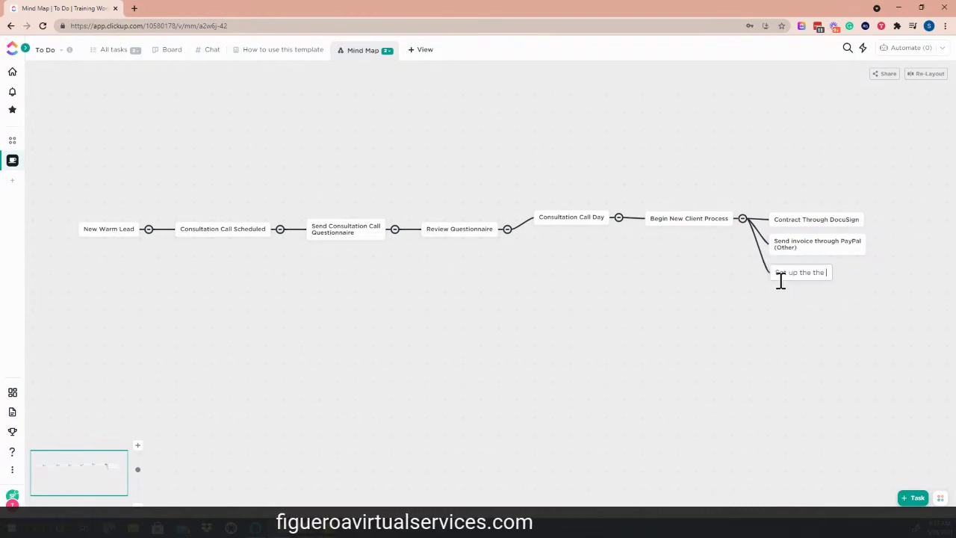
text(Manually Set up)
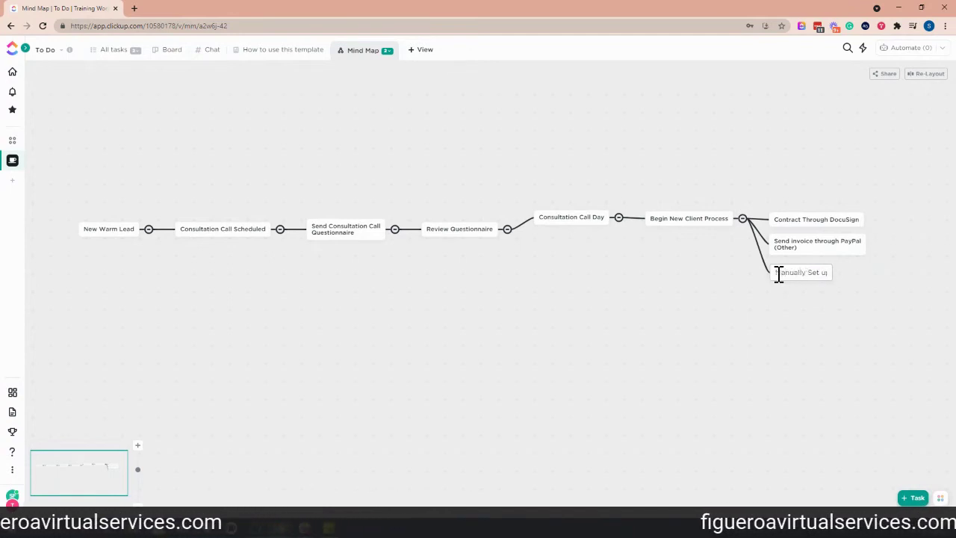
key(End)
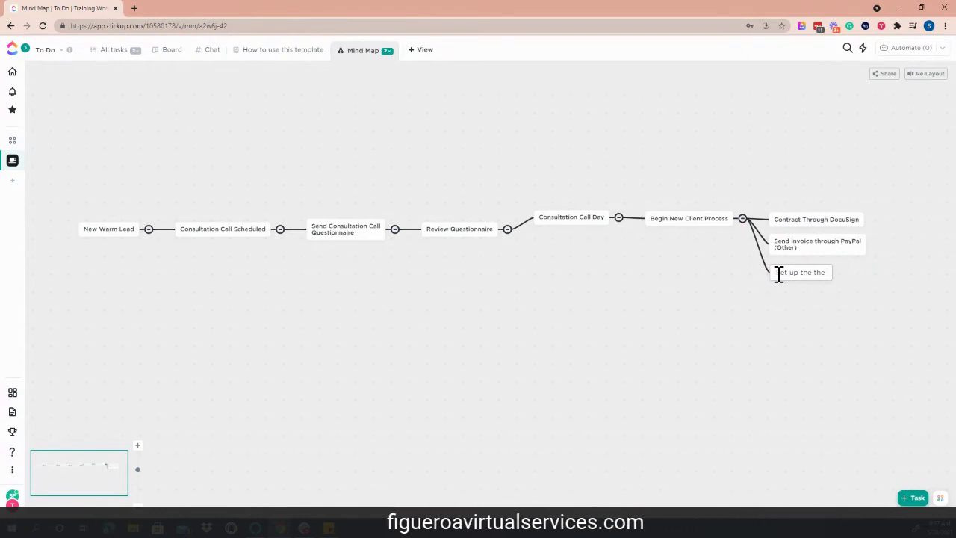
text(welcome packet)
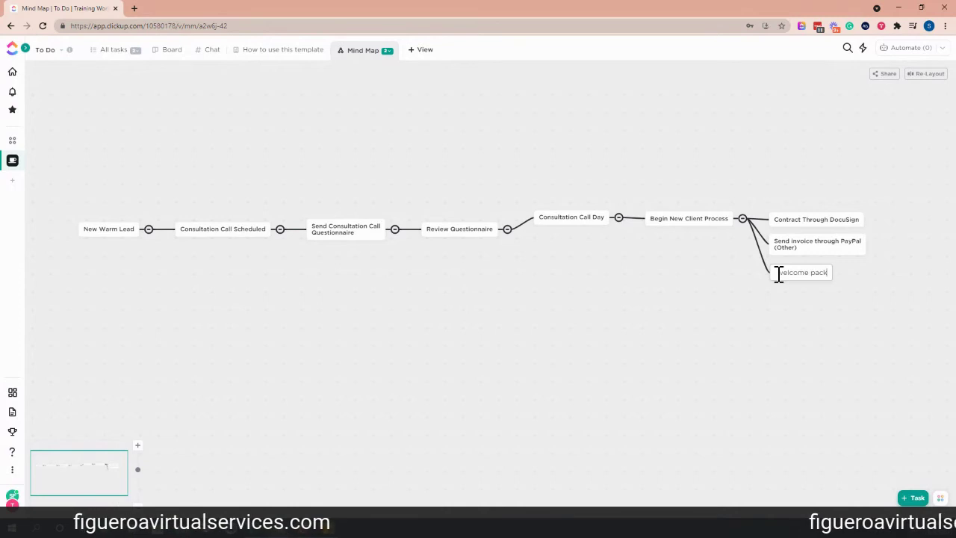
key(Return)
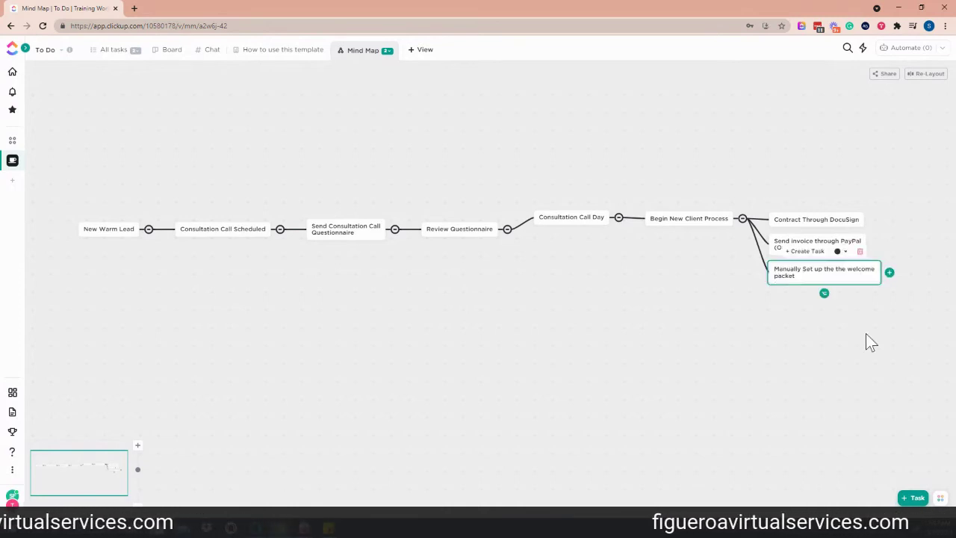
- Insert "Manually create a personized" before "Contract Through DocuSign" in the contract node
mouse_move(783, 222)
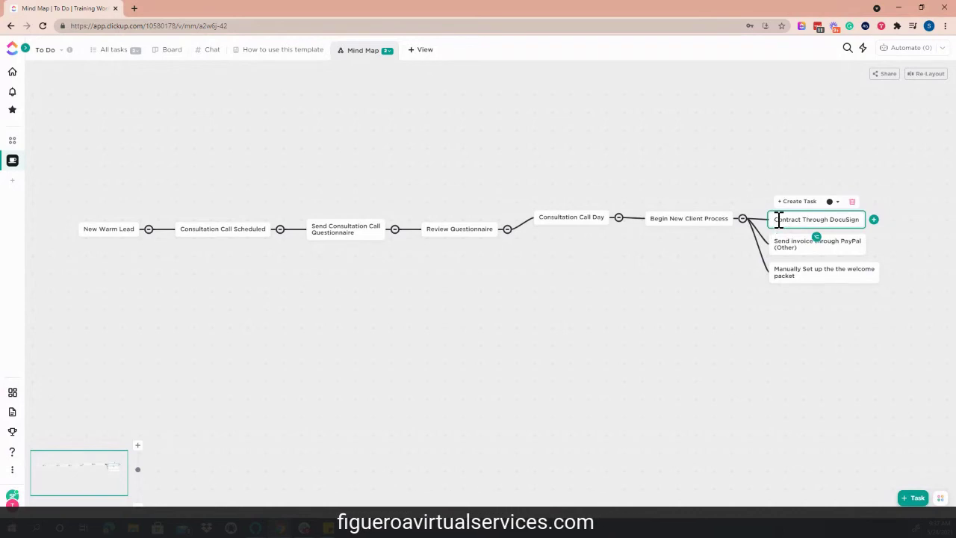
click(779, 221)
text(Manually cr)
text(eate a pers)
text(onalized)
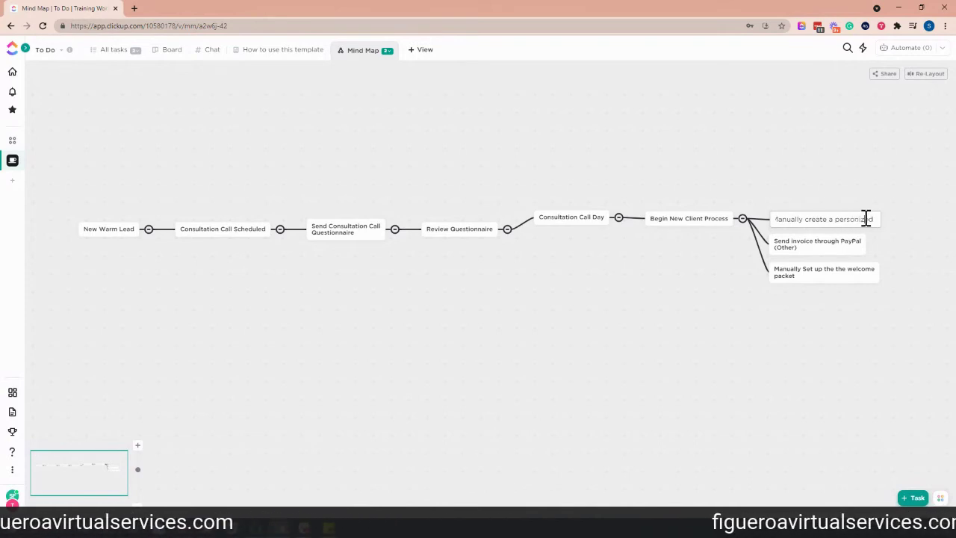
- Correct "personized" to "personalized" in the DocuSign contract node
right_click(863, 218)
click(837, 215)
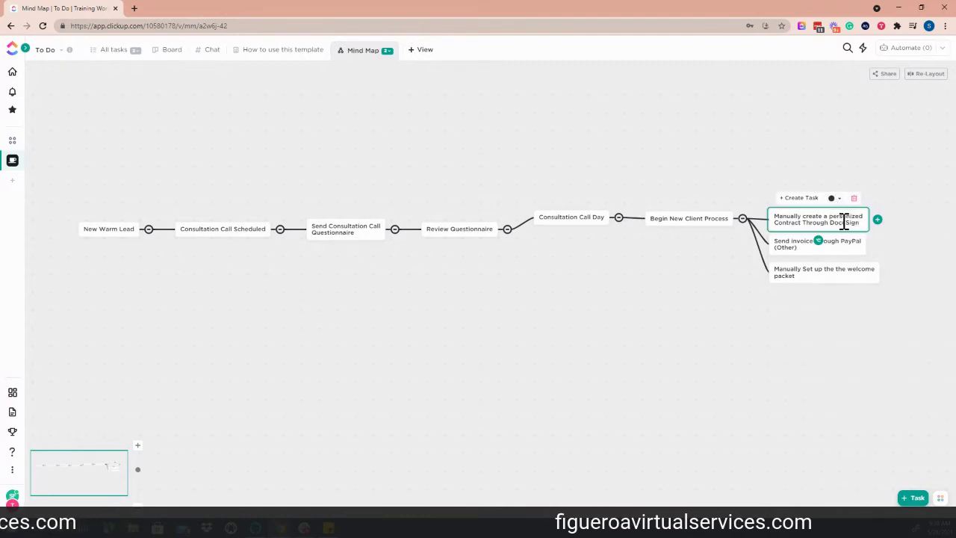
double_click(843, 218)
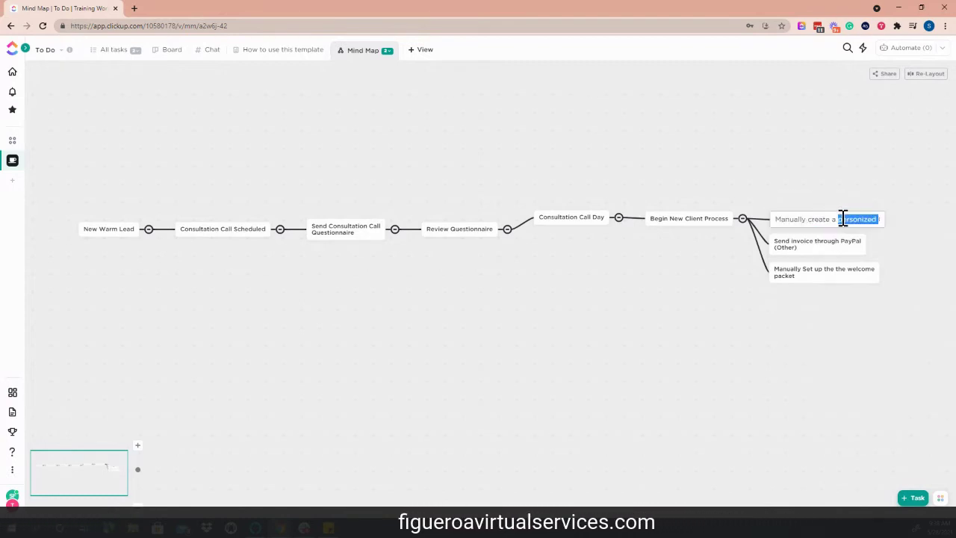
text(personalized)
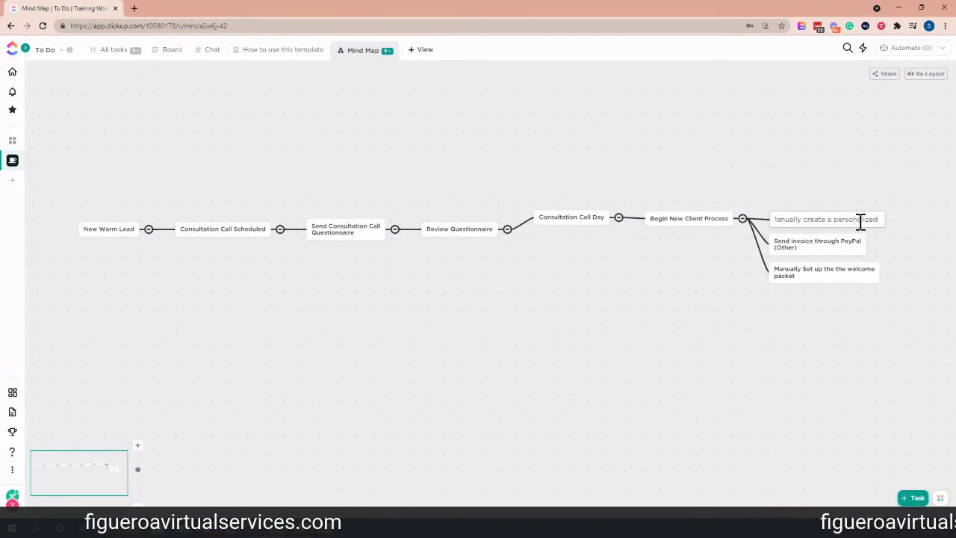
key(Return)
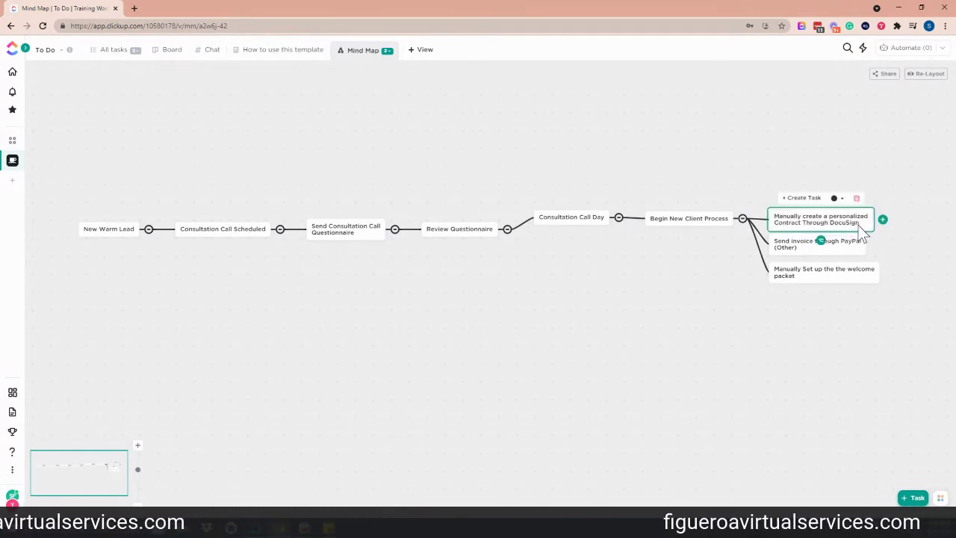
- Insert "Create pers." before "Send invoice through PayPal (Other)" in the invoice node
click(796, 251)
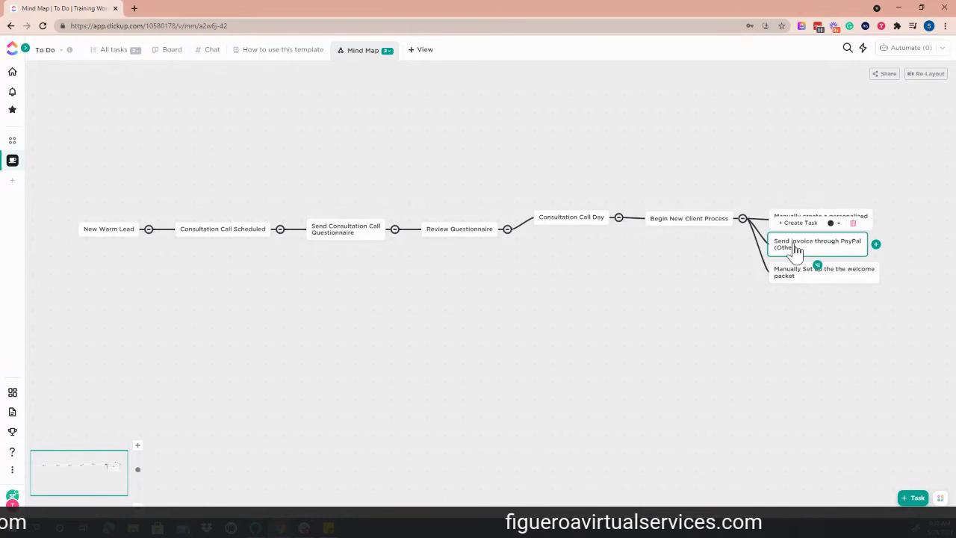
click(777, 243)
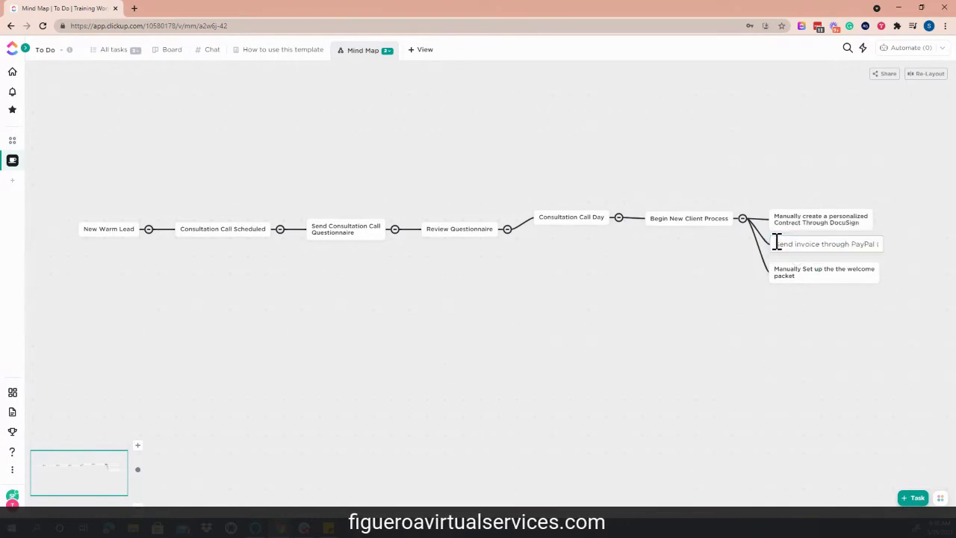
text(Create )
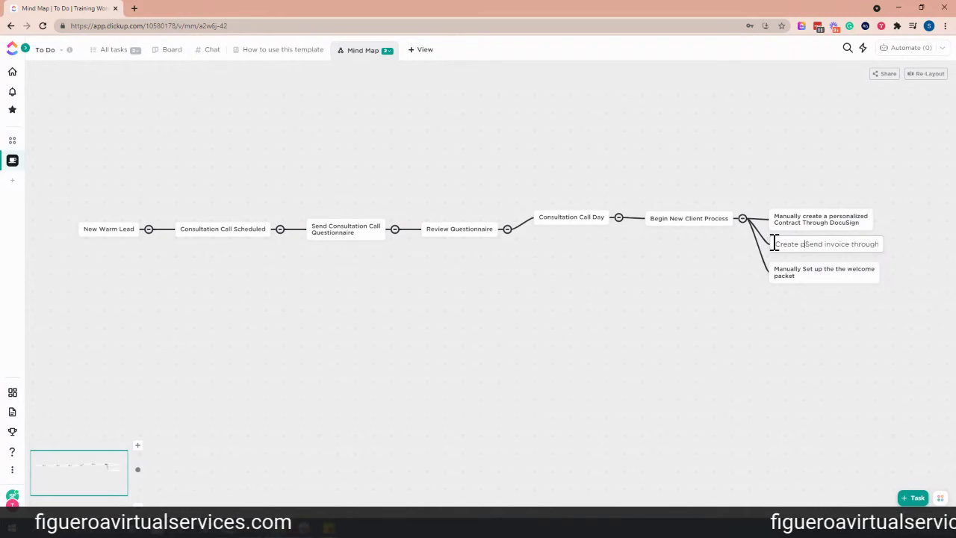
text(pers.)
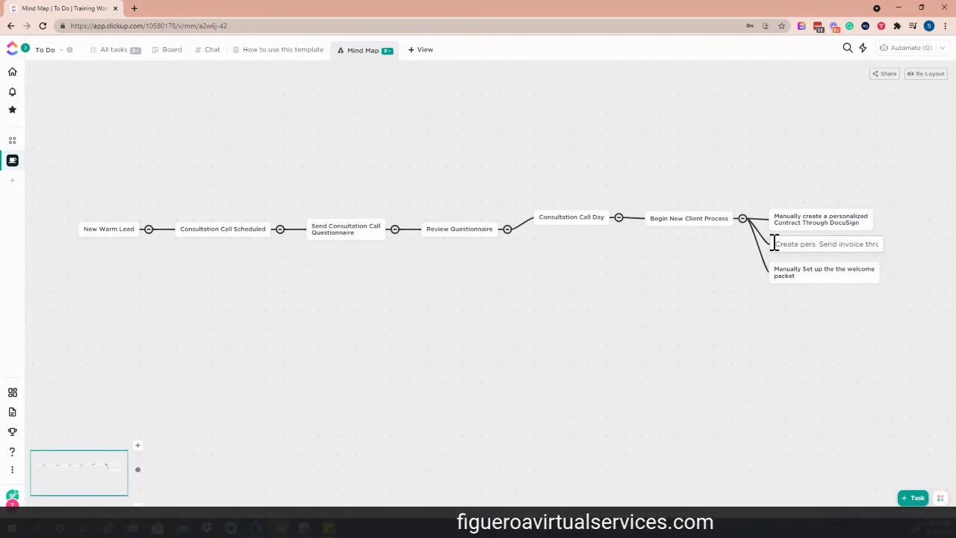
key(Return)
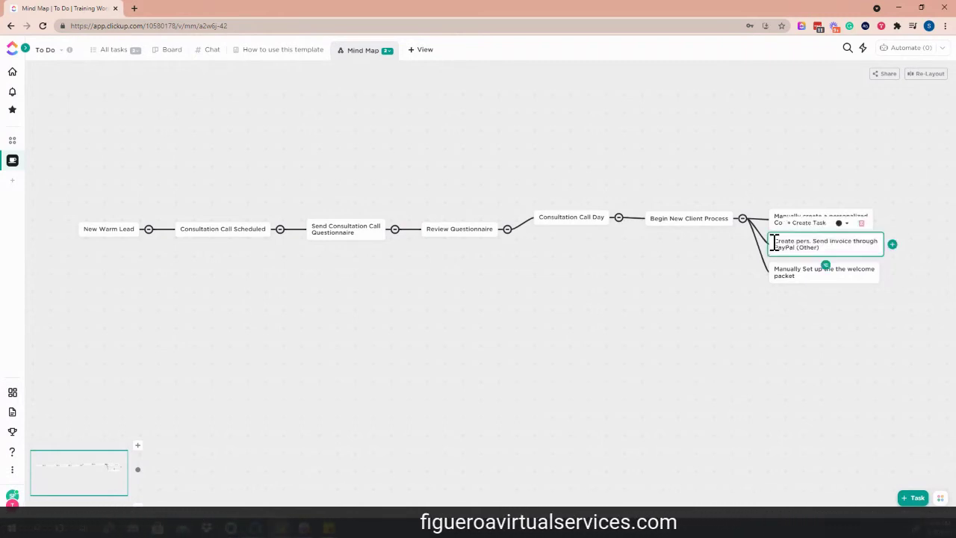
- Collapse the branch under "Begin New Client Process" and expand it again
click(808, 331)
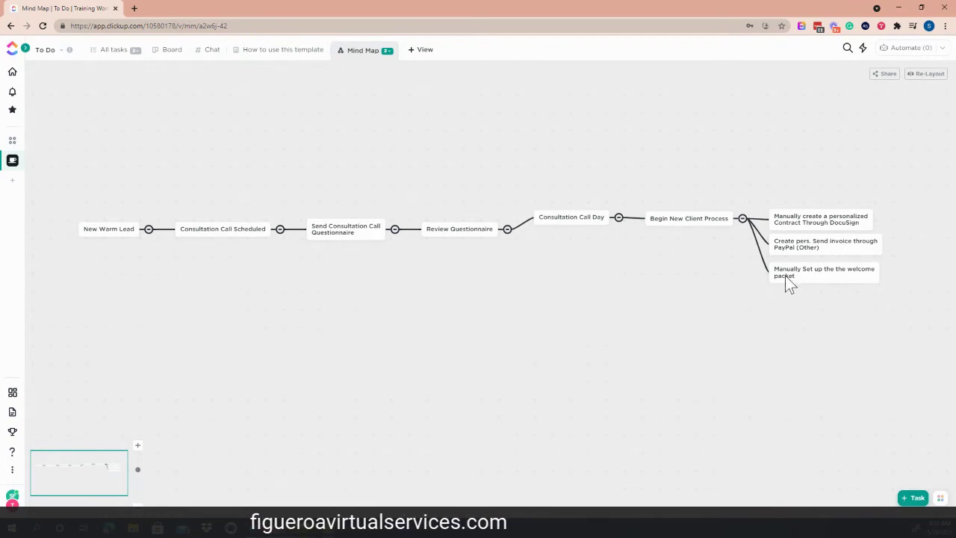
click(742, 219)
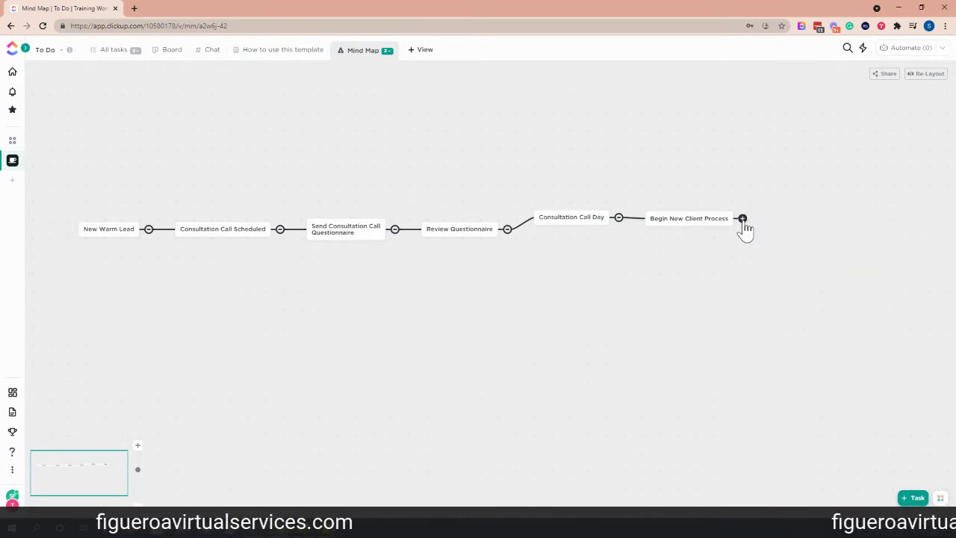
click(743, 219)
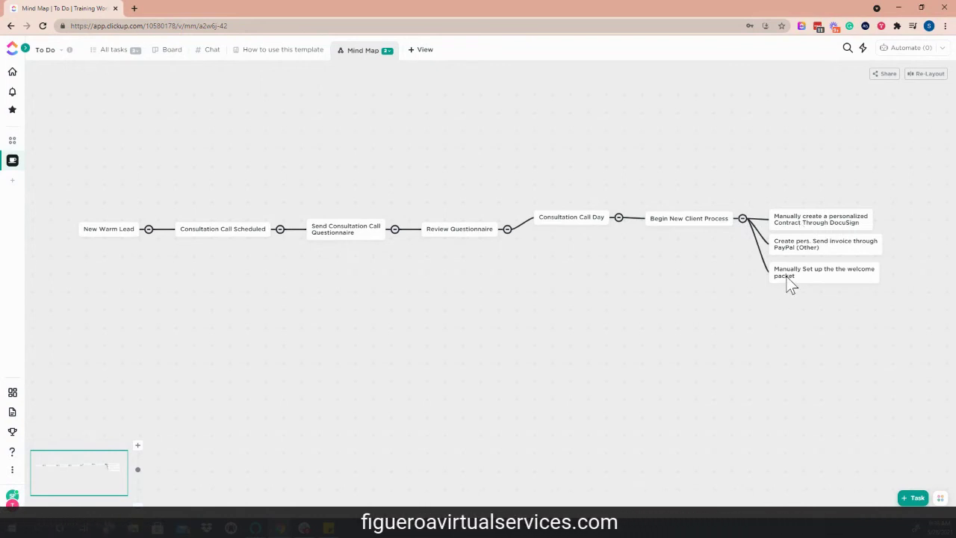
- Add a sibling node "Begin onboarding once signed workflow" below the welcome packet node
click(787, 276)
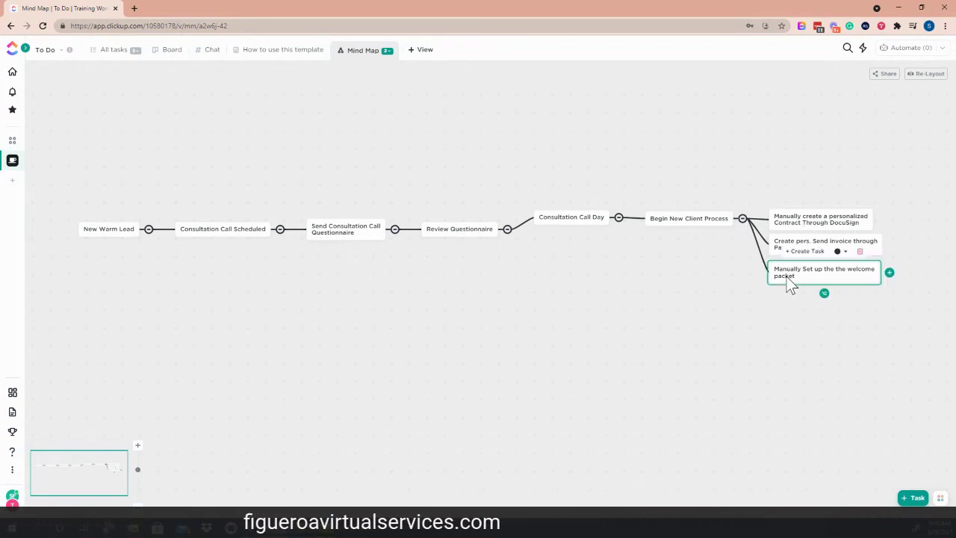
click(824, 295)
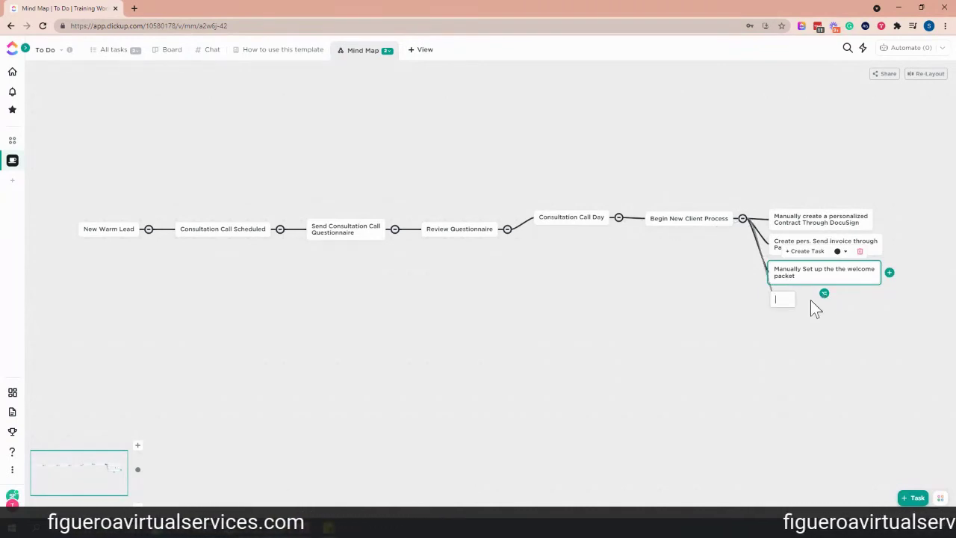
text(n)
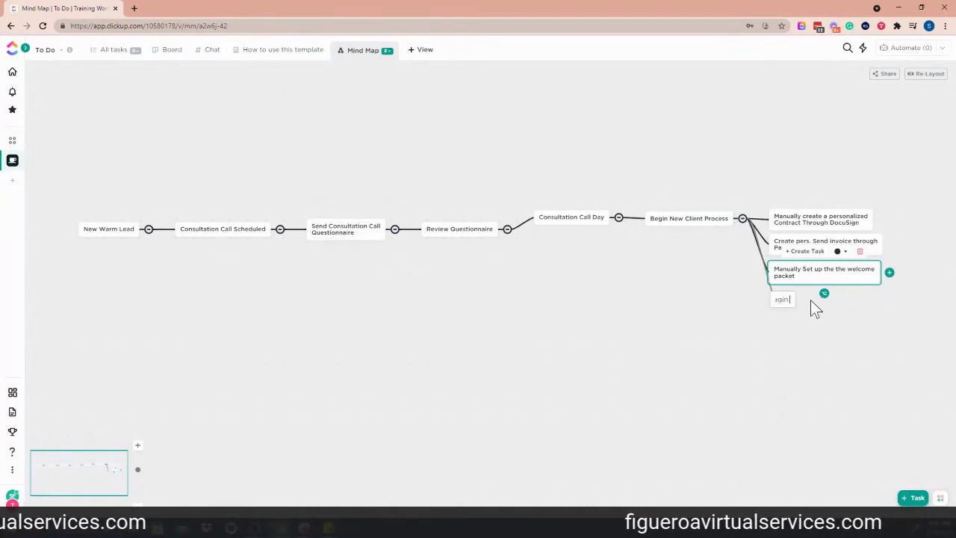
text( onboarding meeting)
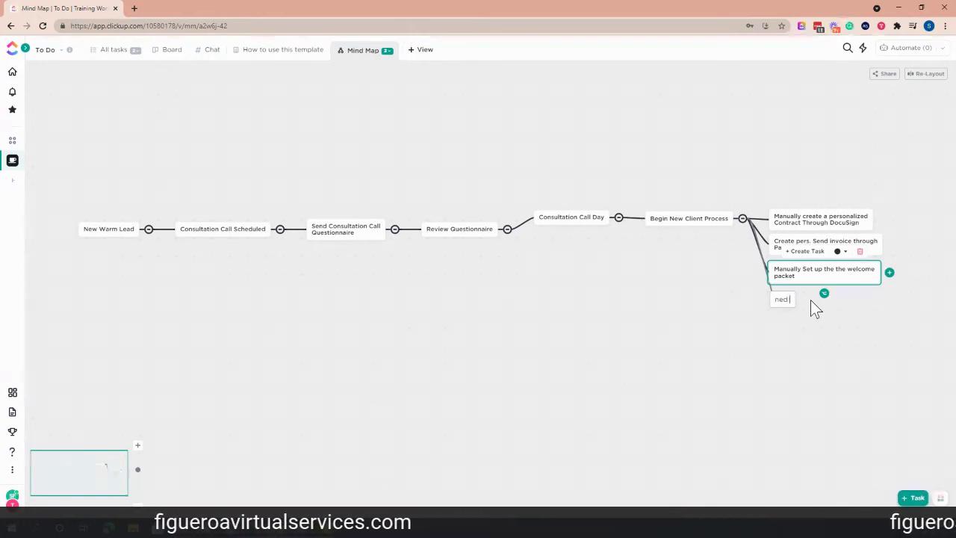
text( and signed a)
key(BackSpace)
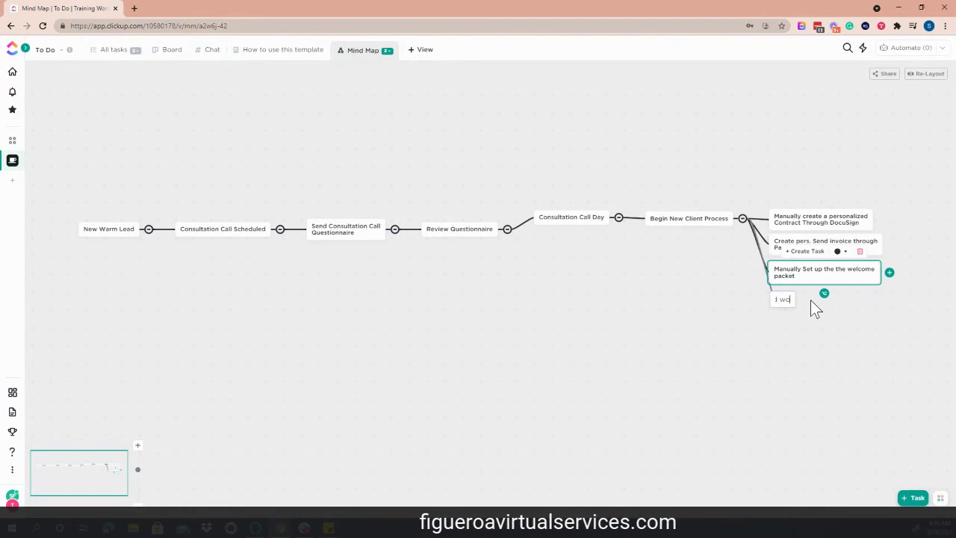
text(workflow)
key(Return)
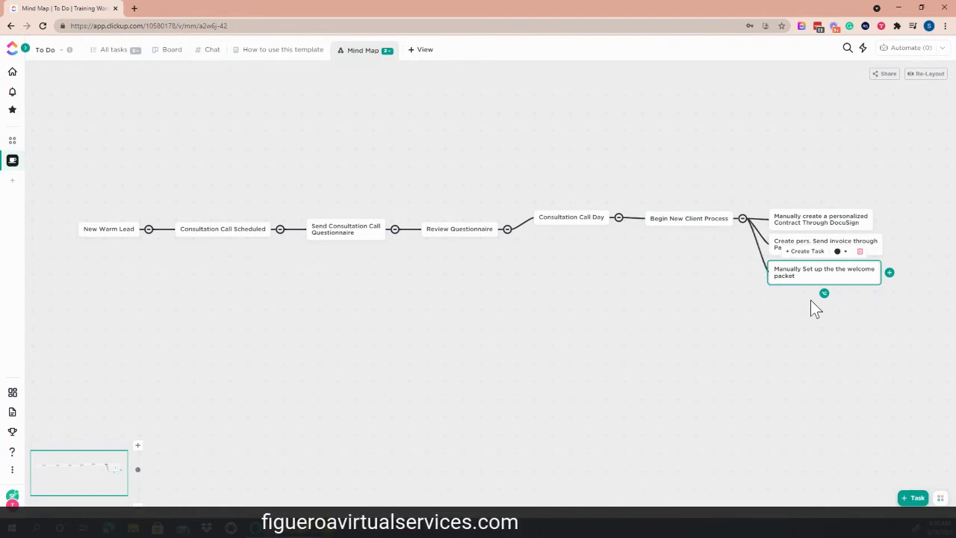
click(829, 357)
- Add a sibling node "Create Welcome email or packet. Or go silent for a few days and the client freaks." below the onboarding node
click(786, 312)
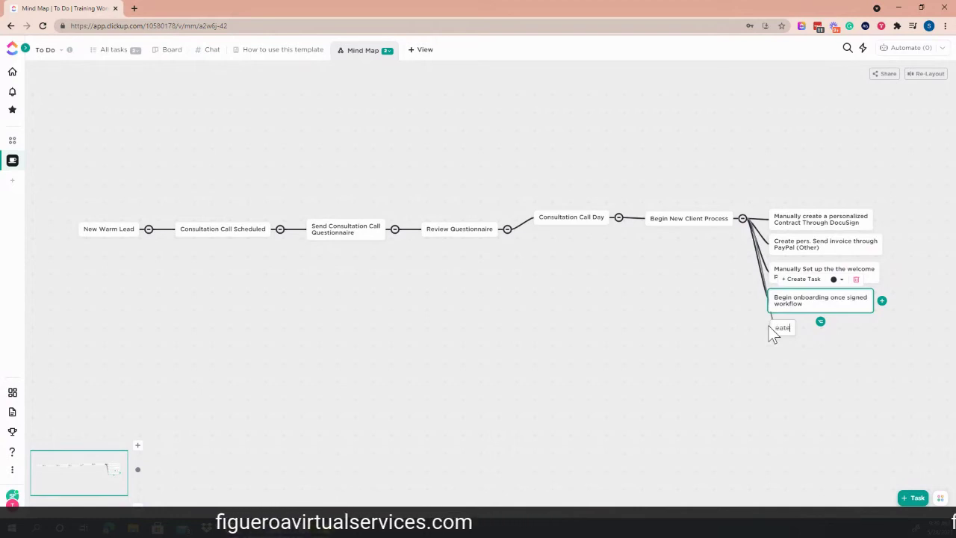
key(BackSpace)
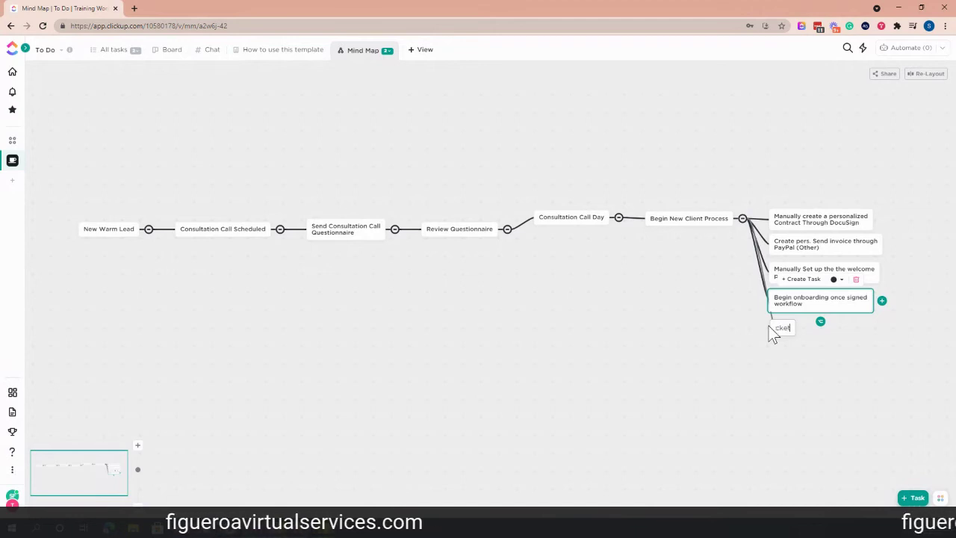
text(t. Or)
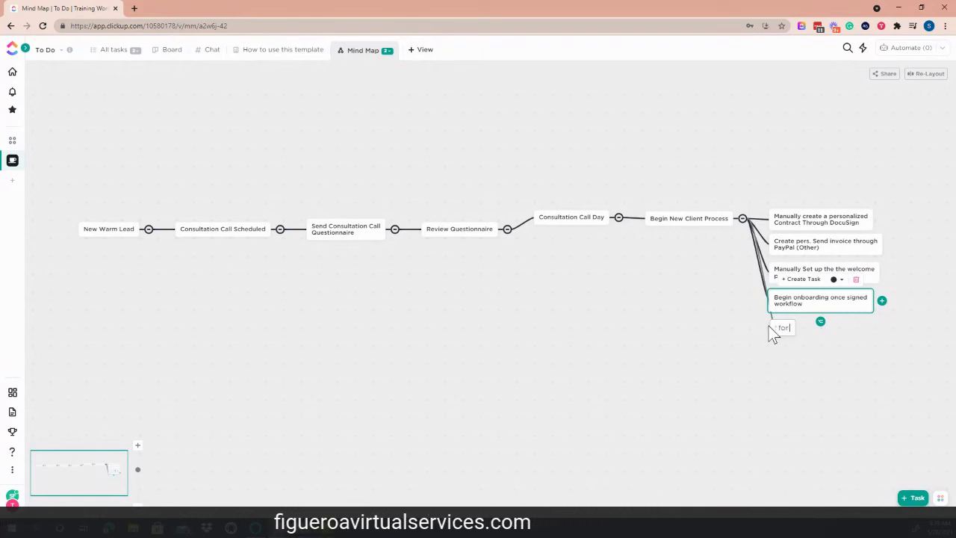
text(for a few)
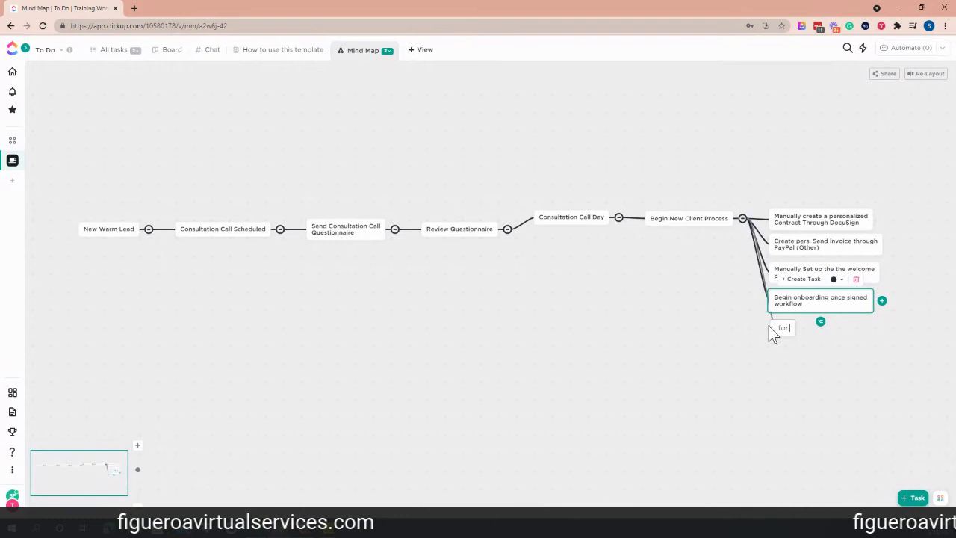
text( days and the)
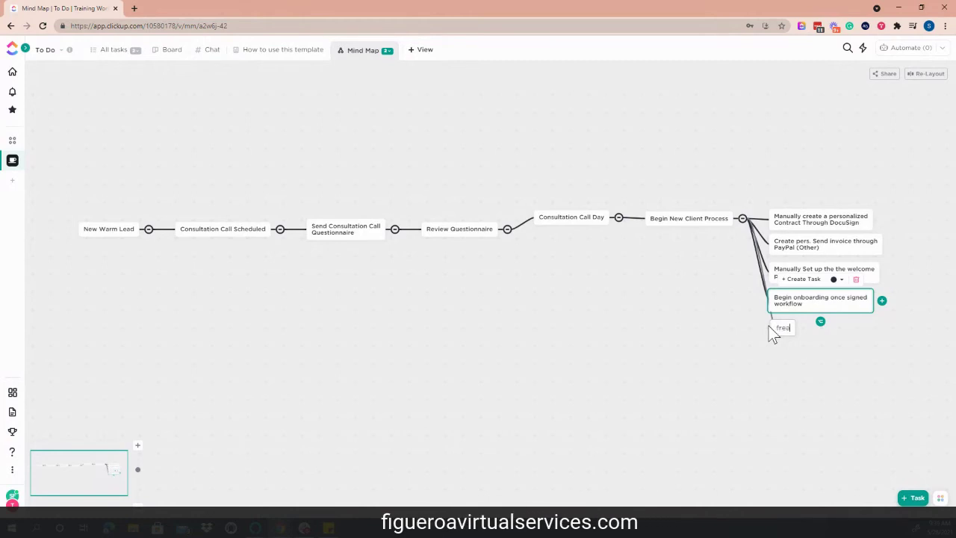
text( client freaks.)
key(Return)
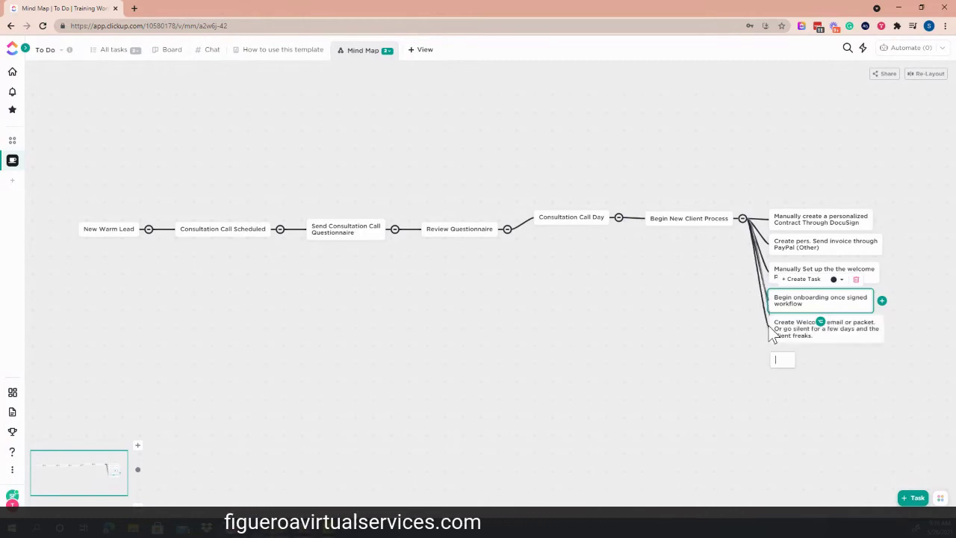
key(Escape)
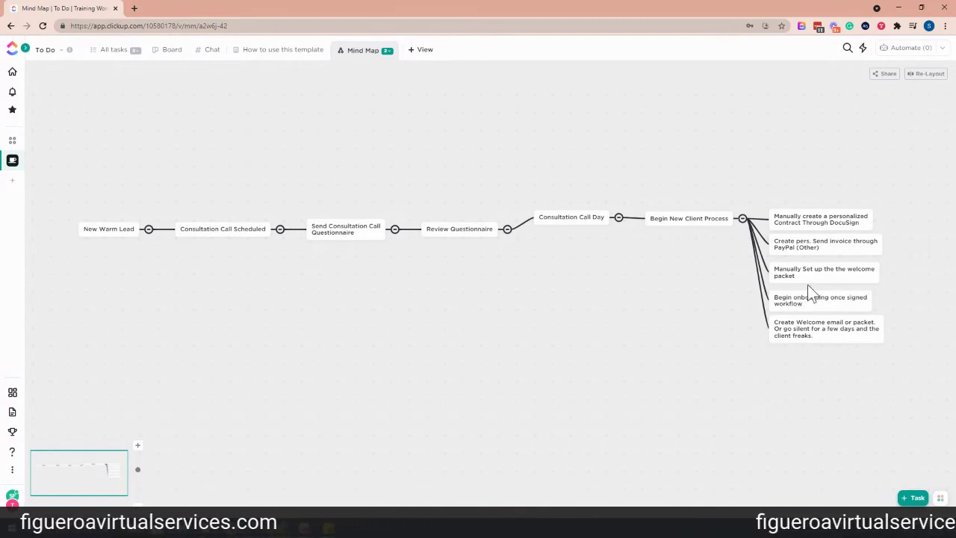
- Re-layout the warm lead mind map to arrange all its nodes automatically
click(120, 230)
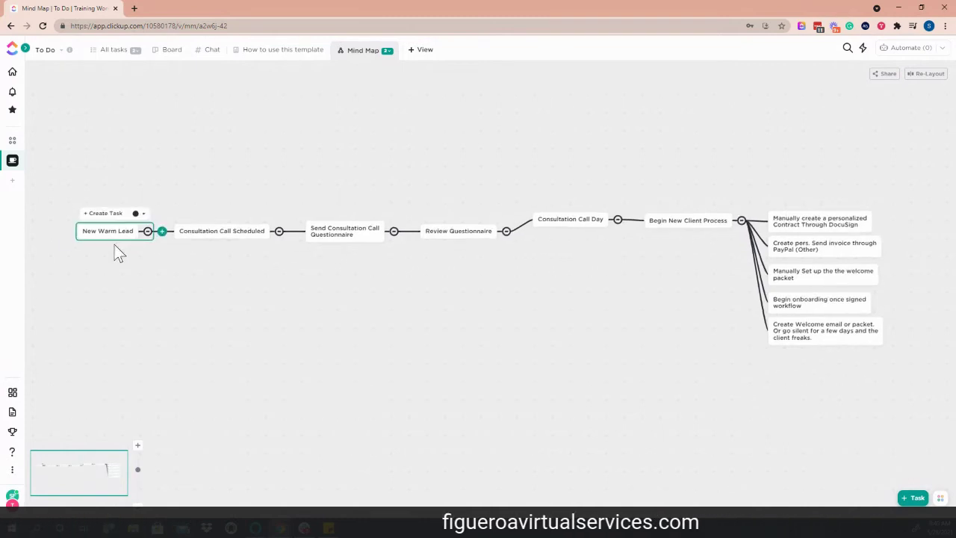
click(925, 74)
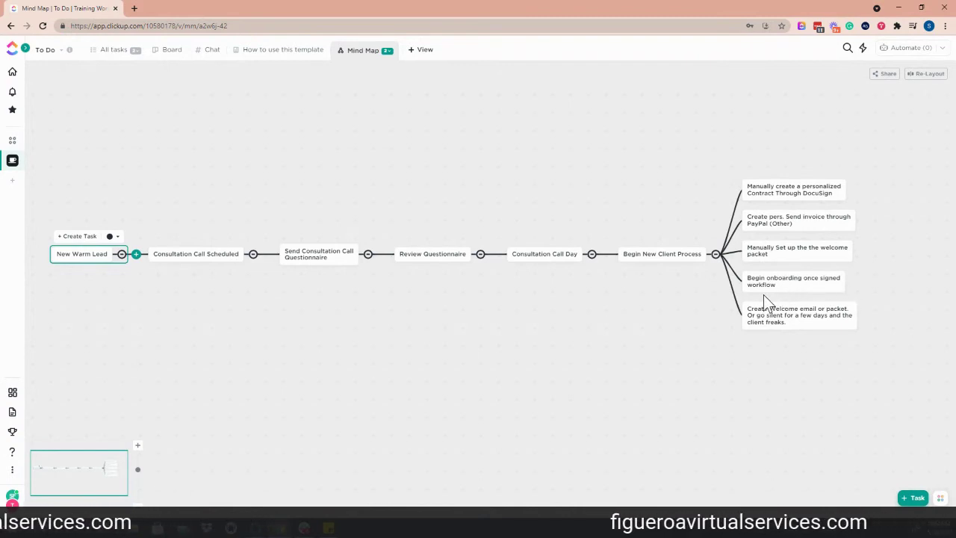
- Reword the onboarding node as "Begin onboarding workflow once signed"
click(786, 282)
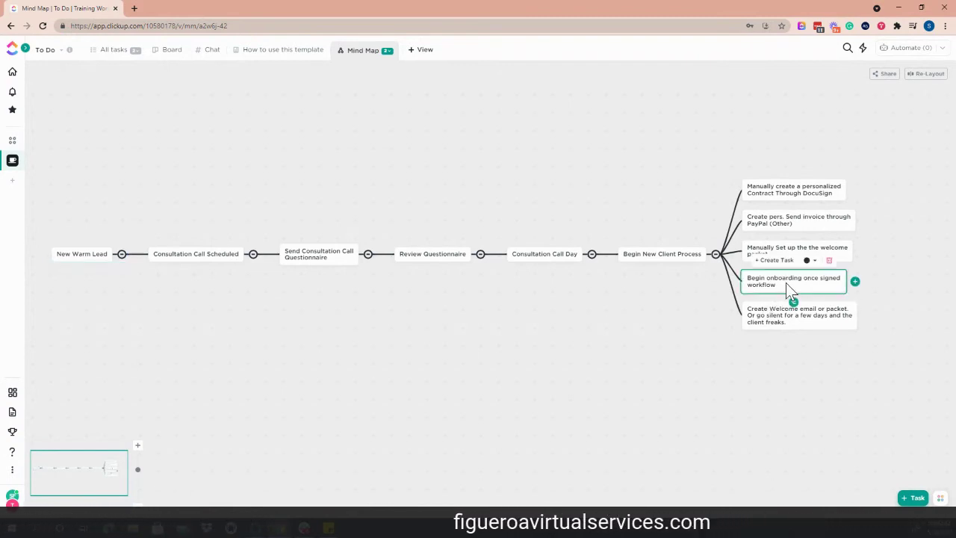
click(810, 281)
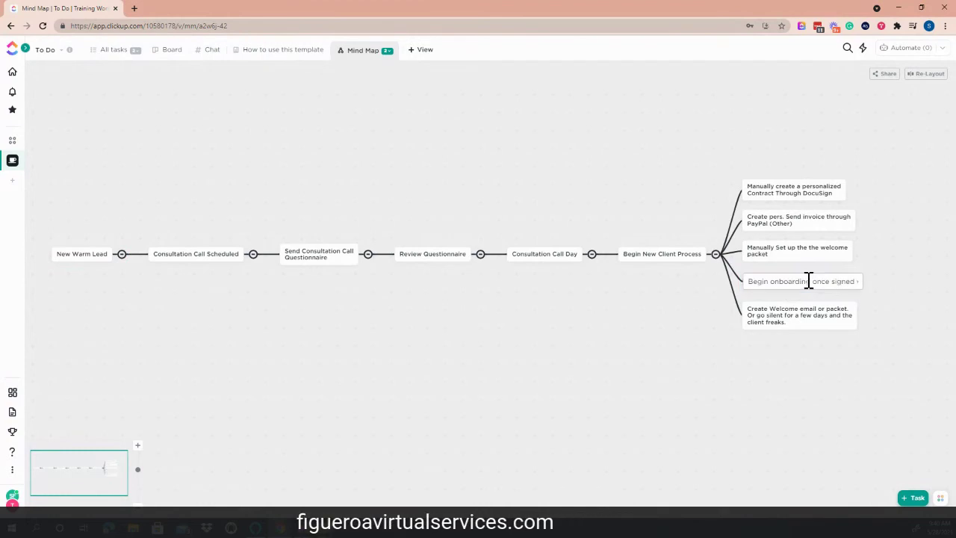
text(workflow)
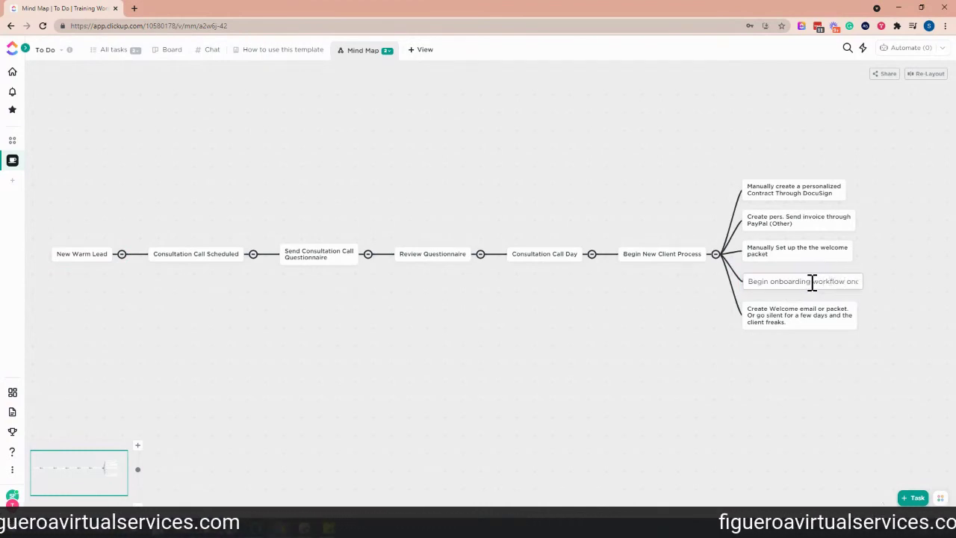
key(Right)
key(Right)
key(Right)
key(Right)
key(Right)
key(Right)
key(Right)
key(Right)
key(Right)
key(Right)
key(Right)
key(Right)
key(Right)
key(Right)
key(Right)
key(Right)
key(Right)
key(Right)
key(Right)
key(Right)
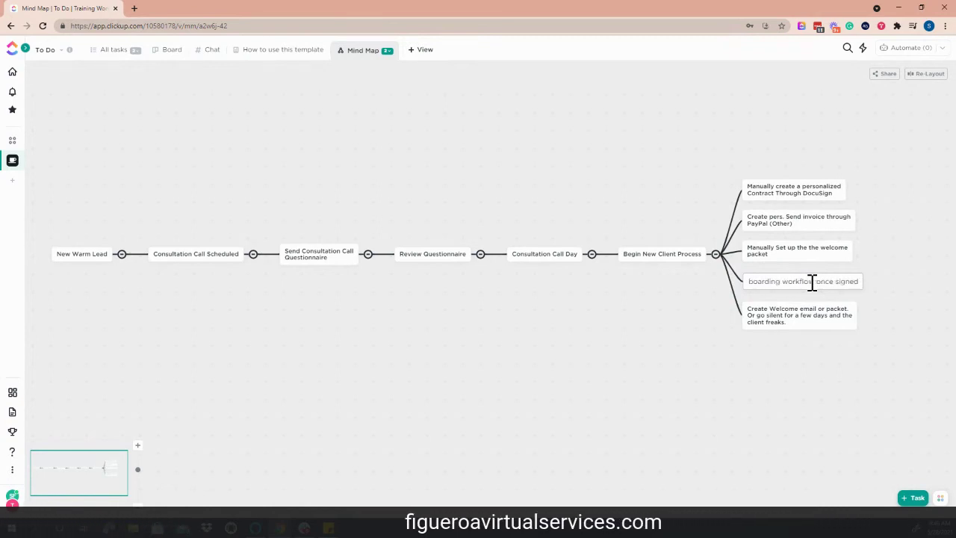
key(Return)
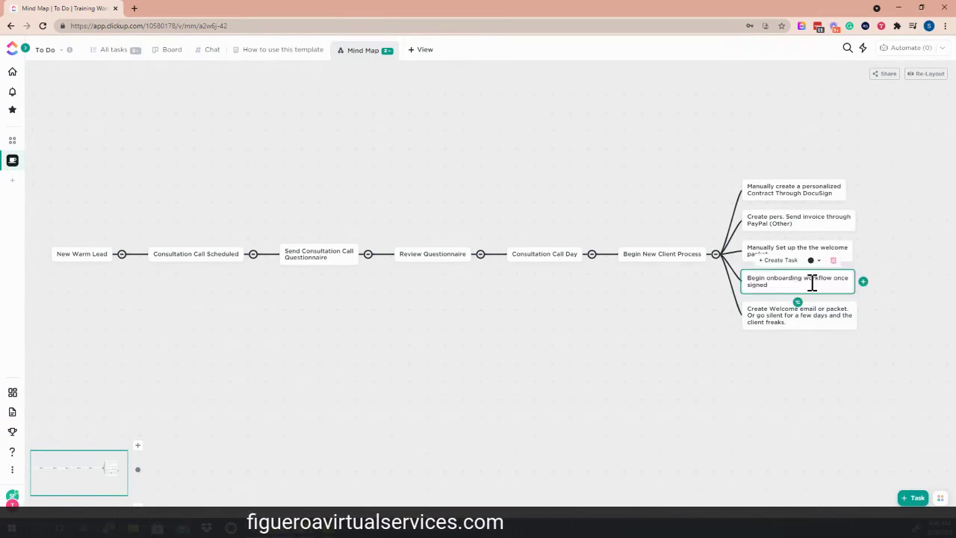
click(773, 384)
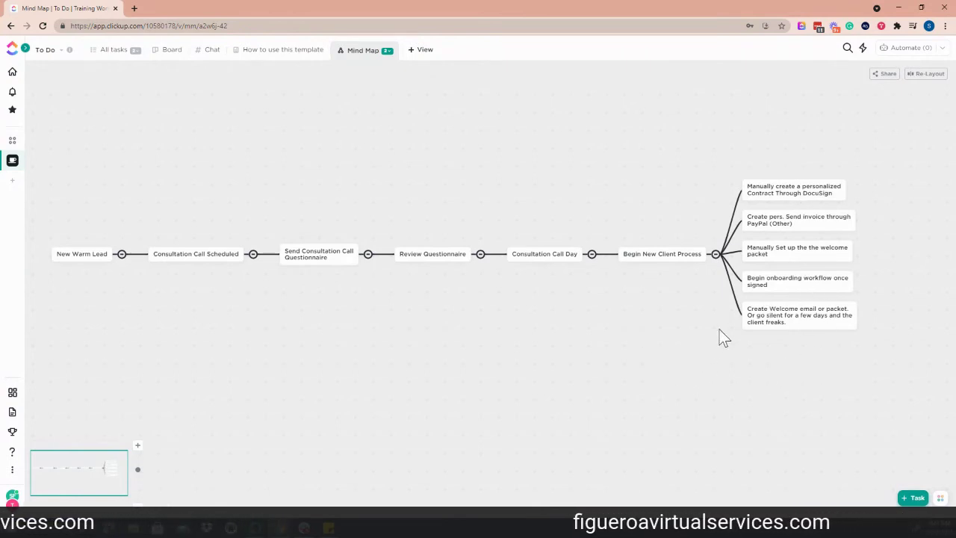
- Delete all five child nodes of "Begin New Client Process", from the DocuSign contract node down to the welcome email node
click(821, 196)
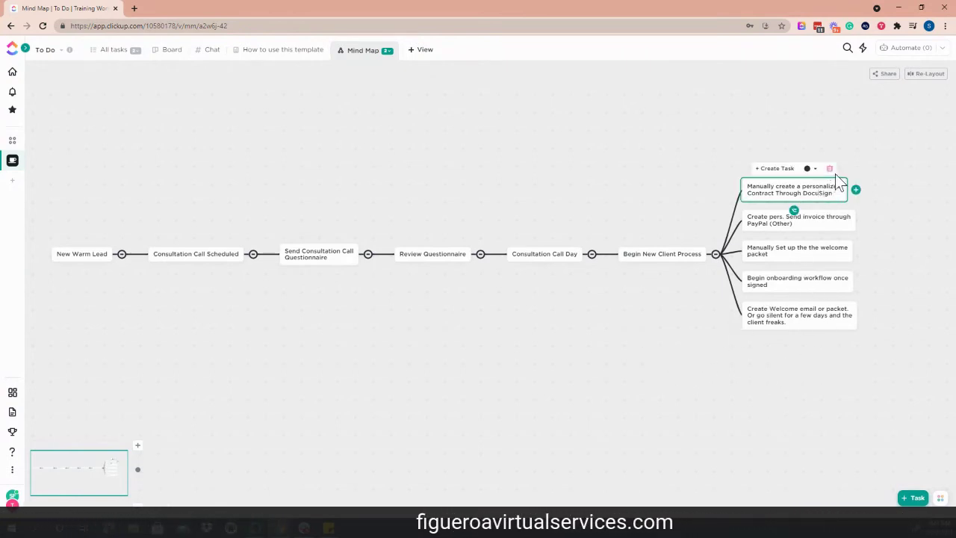
key(Delete)
click(839, 219)
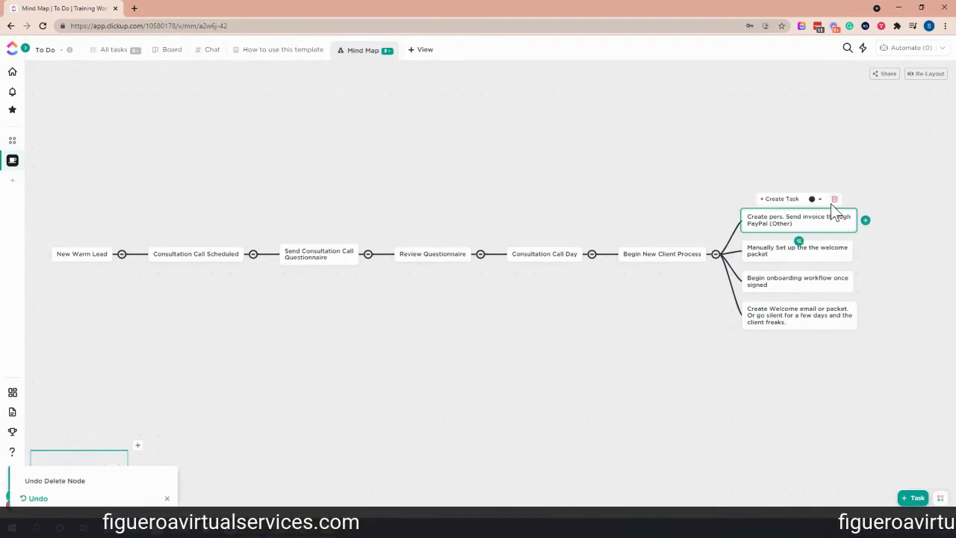
key(Delete)
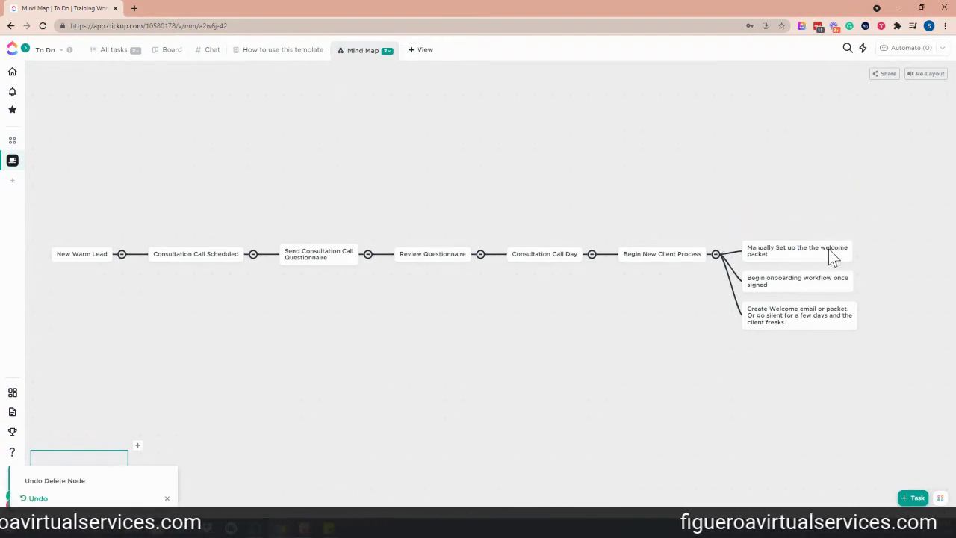
click(832, 254)
key(Delete)
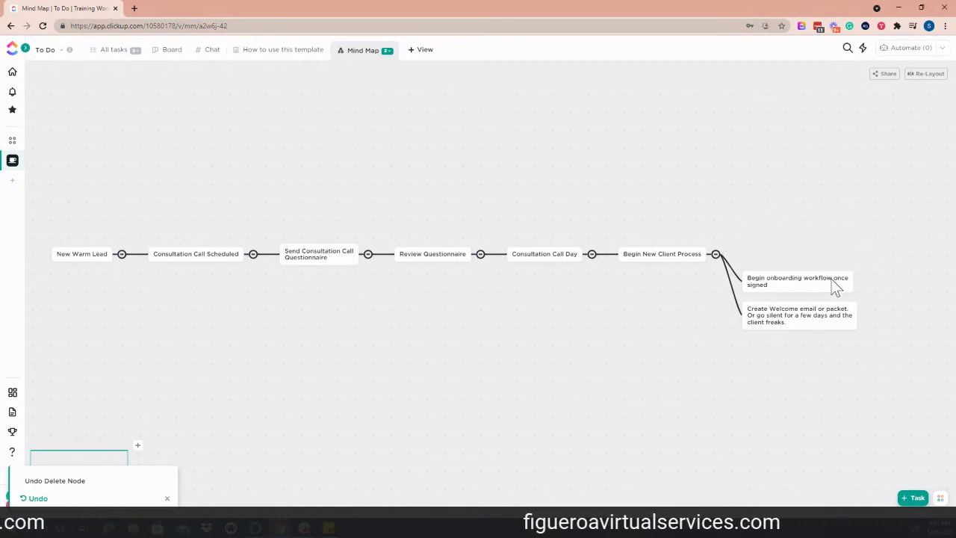
click(835, 280)
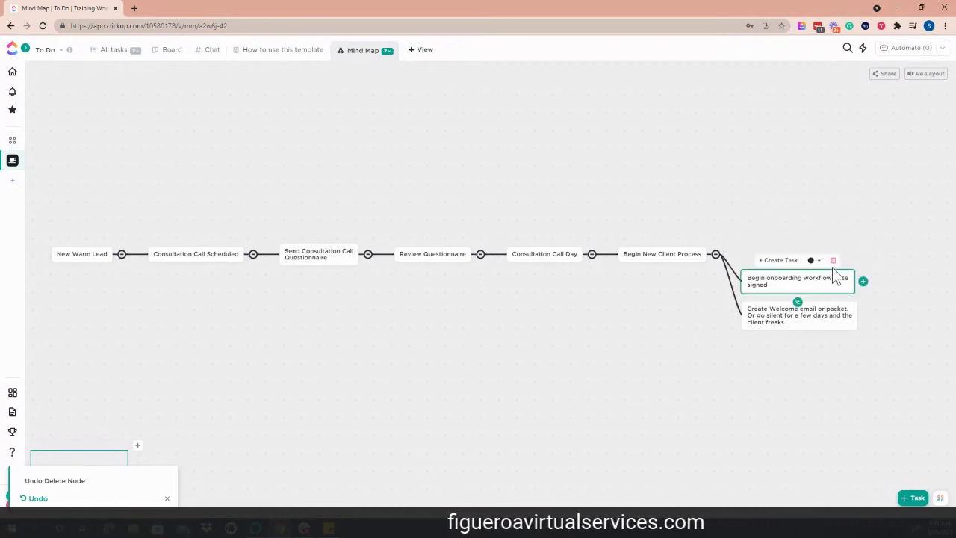
key(Delete)
click(838, 308)
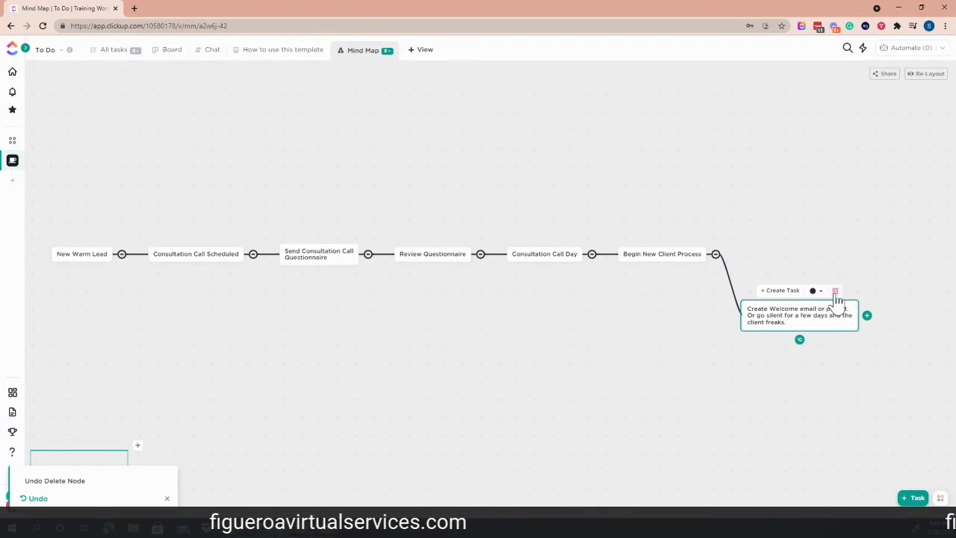
click(836, 292)
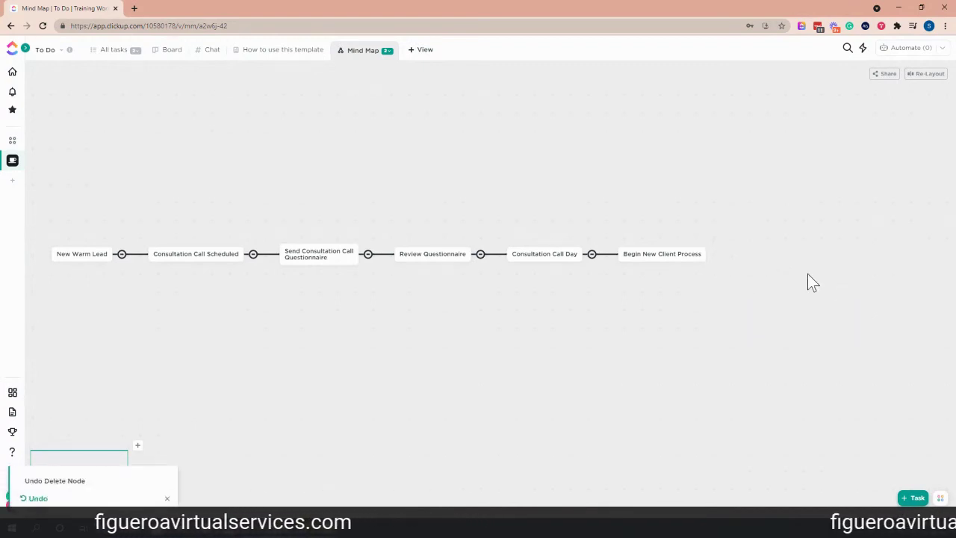
- Add a child node "Active New prospect workflow." to "Begin New Client Process"
click(700, 255)
key(Tab)
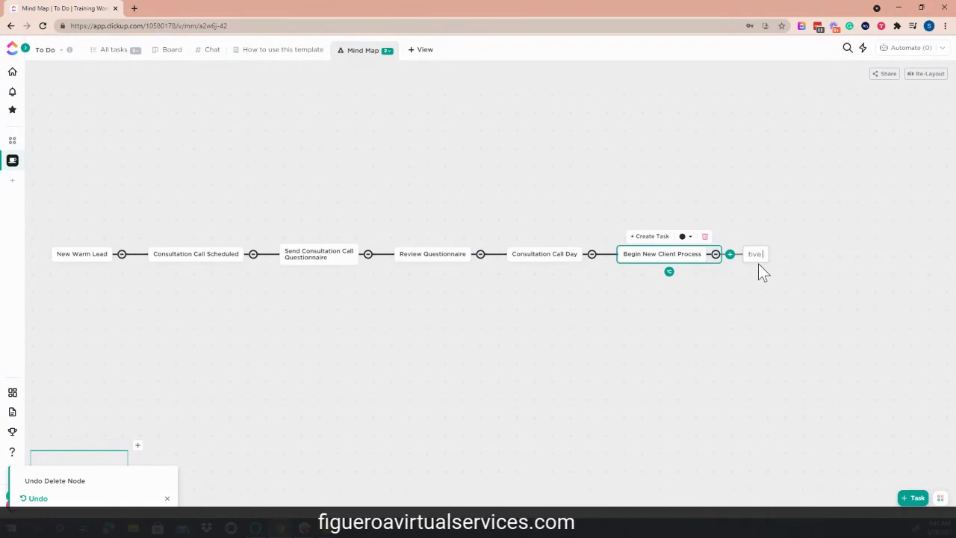
text(New)
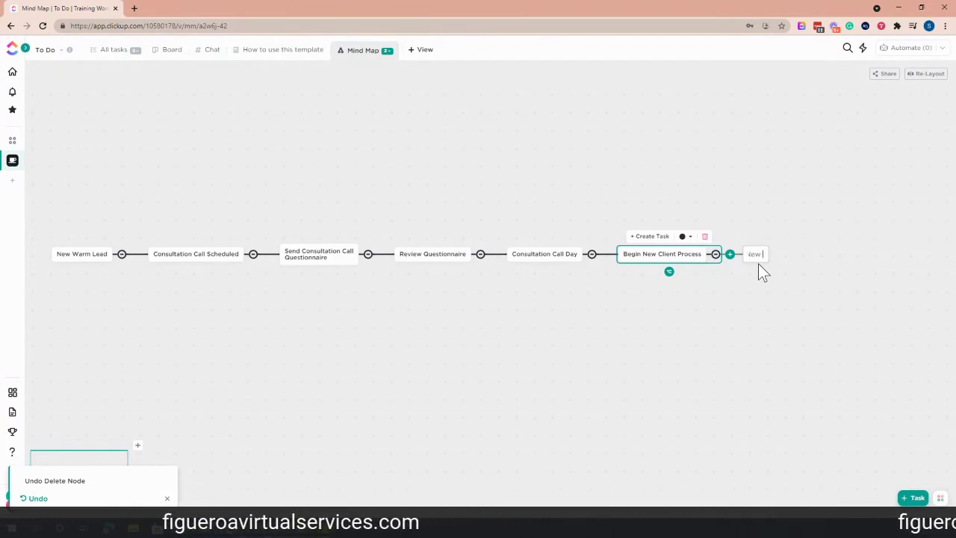
text( Client Propect)
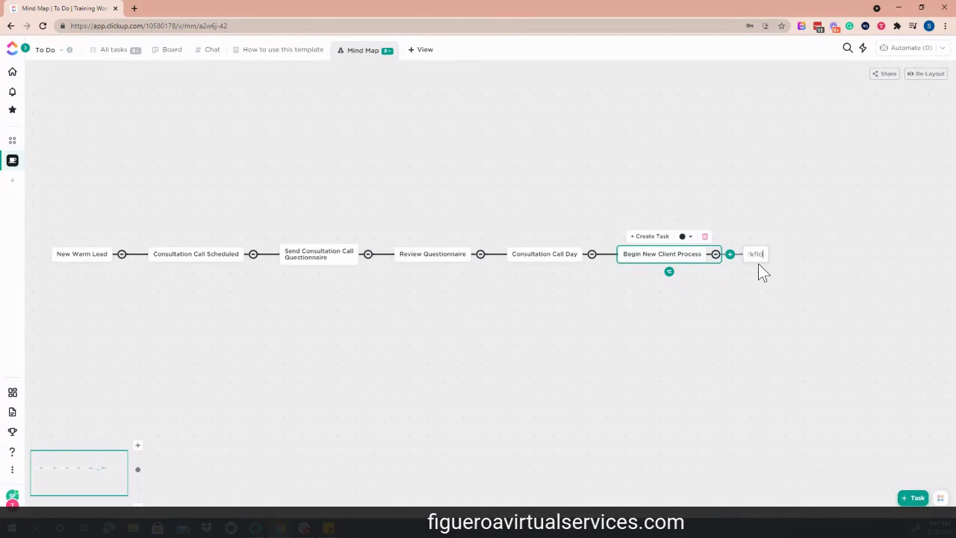
text(.)
key(Return)
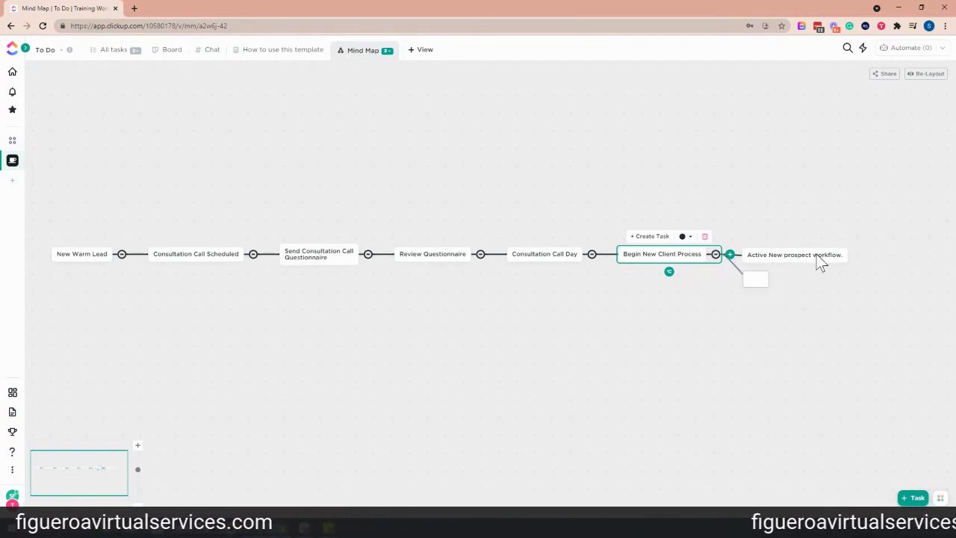
click(780, 257)
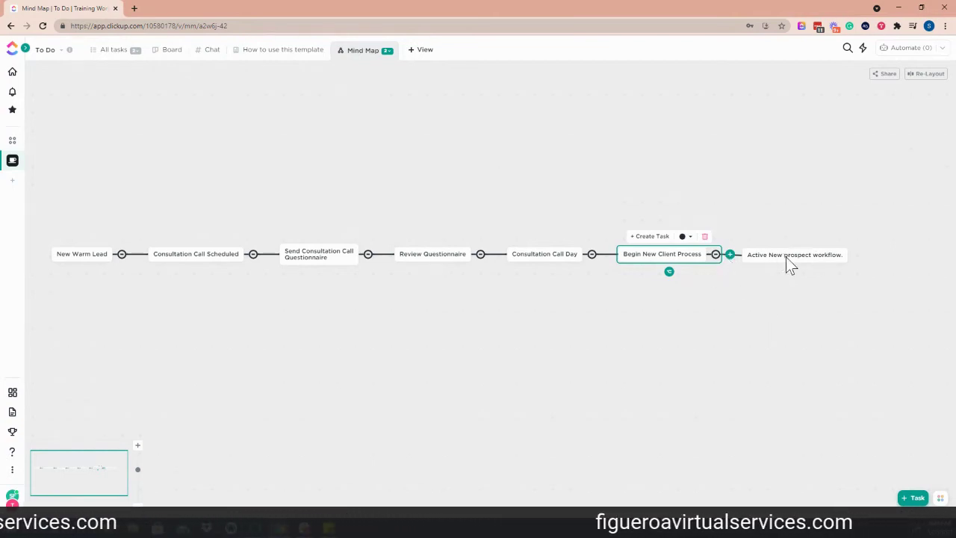
click(837, 255)
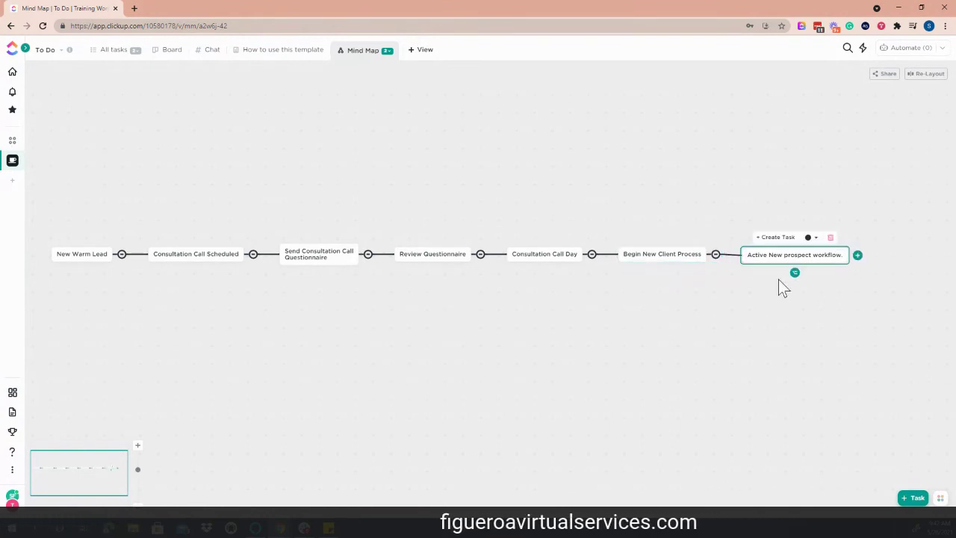
click(858, 255)
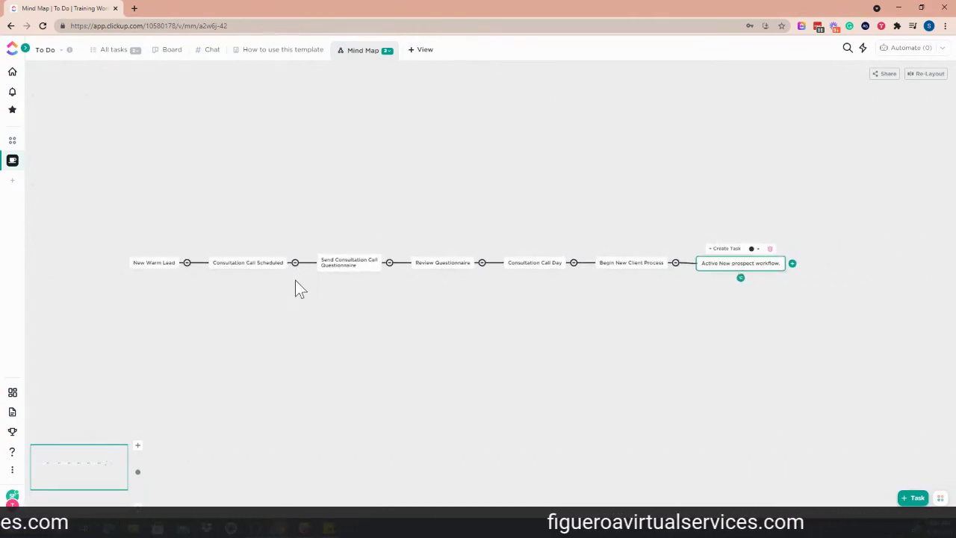
- Stagger the mind map by lowering the "Send Consultation Call Questionnaire" and "Begin New Client Process" branches, and shift the whole map left from "New Warm Lead"
drag(342, 259, 327, 316)
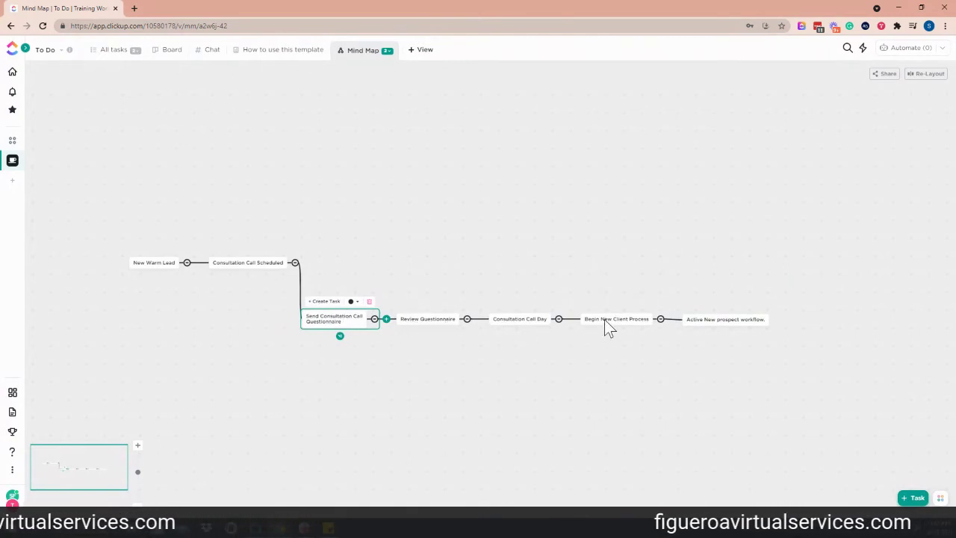
drag(605, 322, 591, 370)
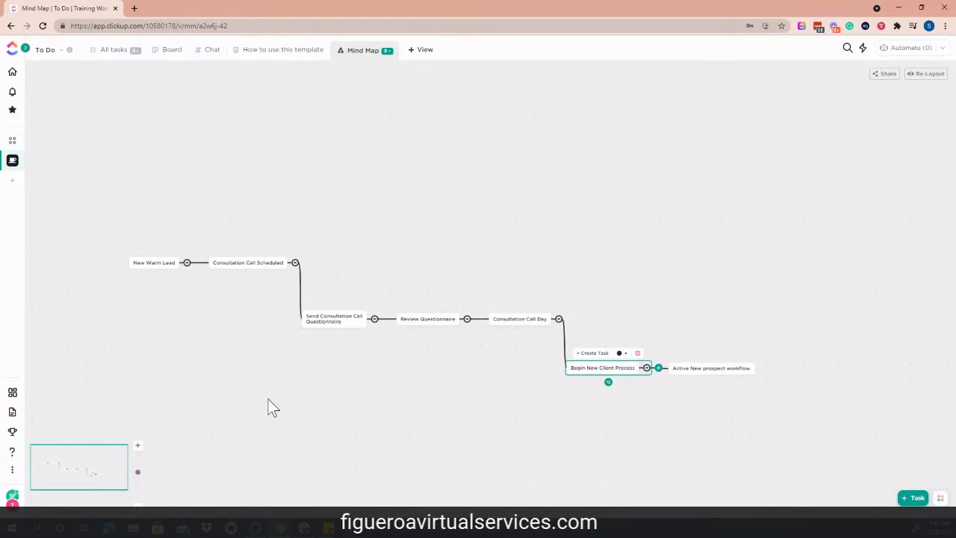
drag(136, 267, 94, 258)
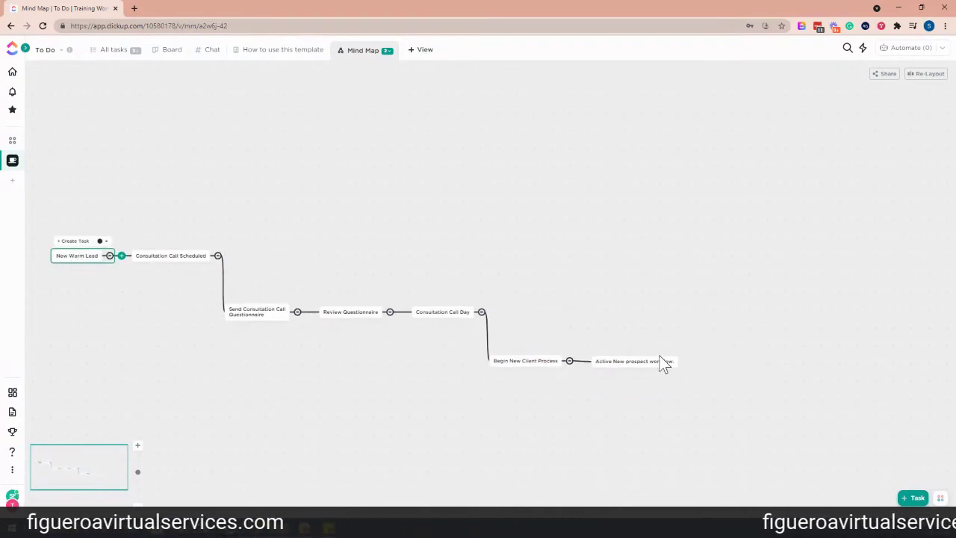
- Add a sibling node "Create Proposal" below "Active New prospect workflow."
click(640, 365)
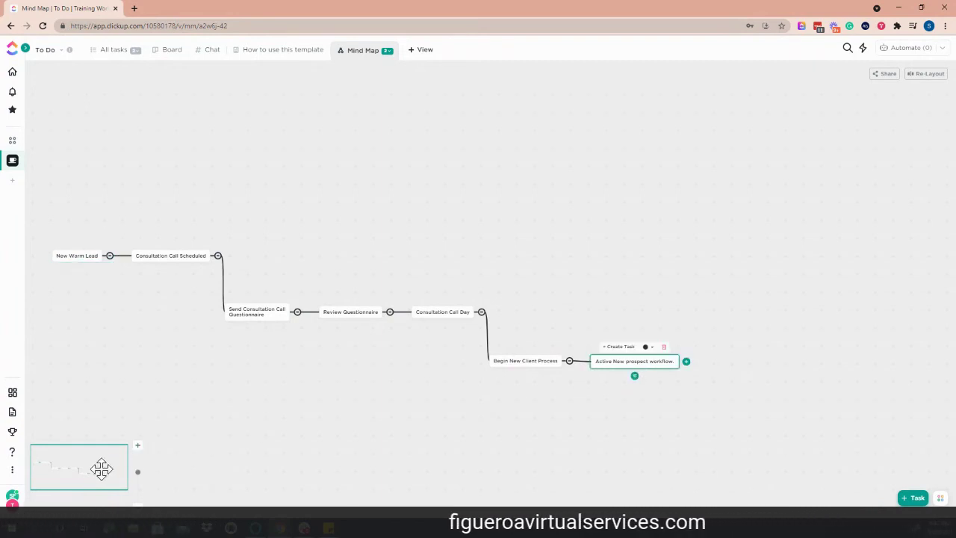
drag(100, 468, 112, 468)
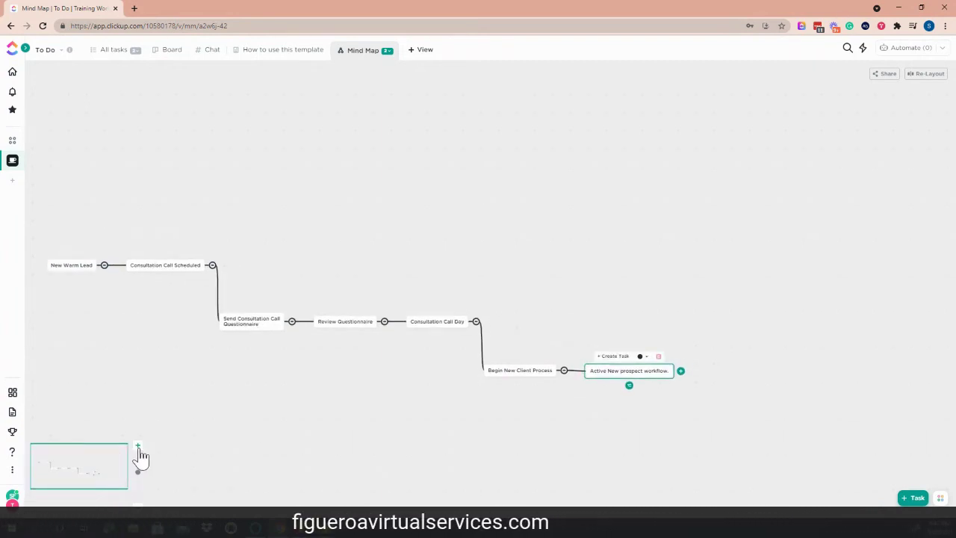
click(138, 448)
click(138, 448)
click(138, 448)
drag(545, 454, 491, 442)
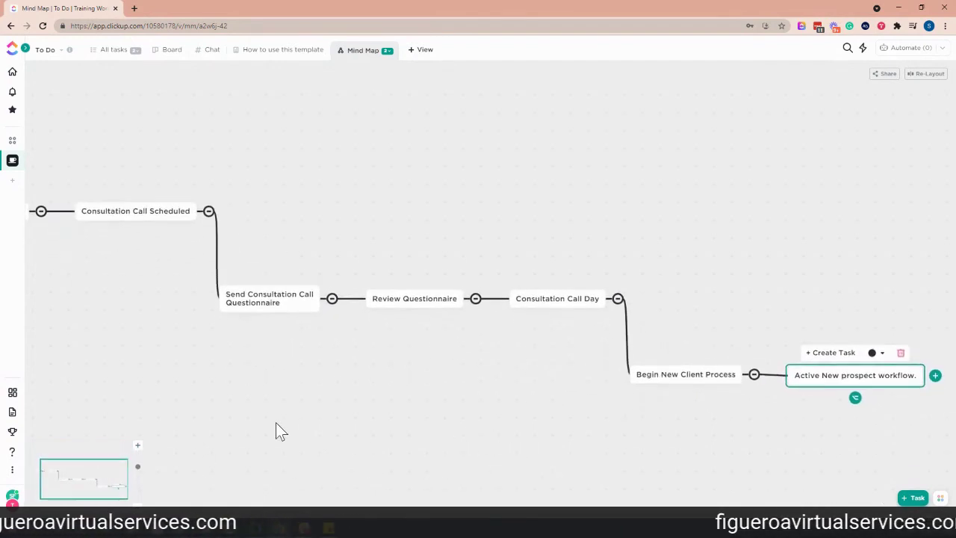
drag(107, 486, 121, 485)
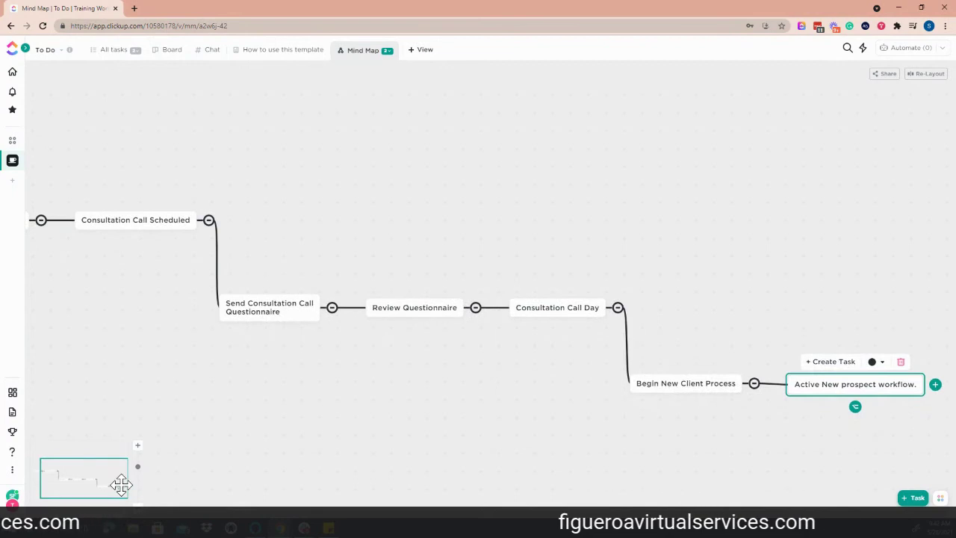
drag(449, 419, 430, 333)
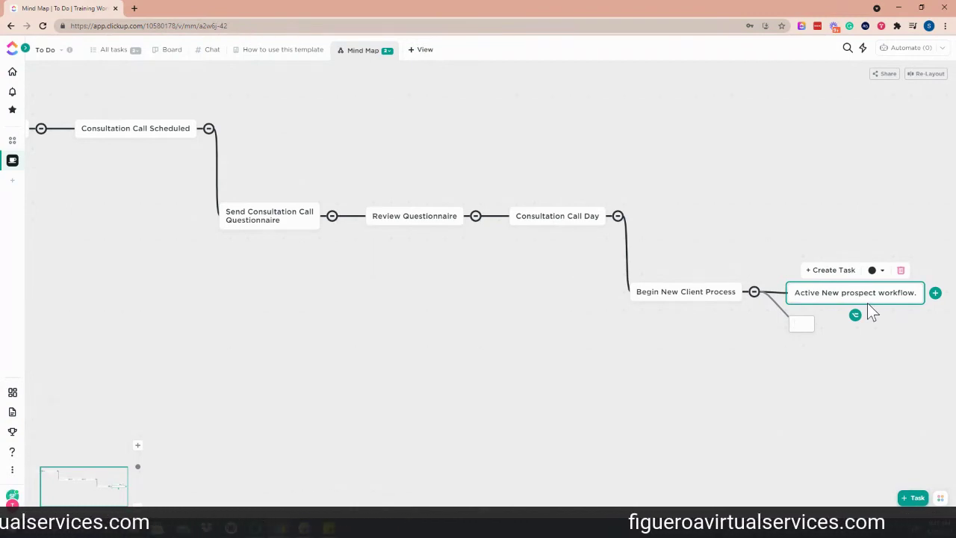
text(Proposal)
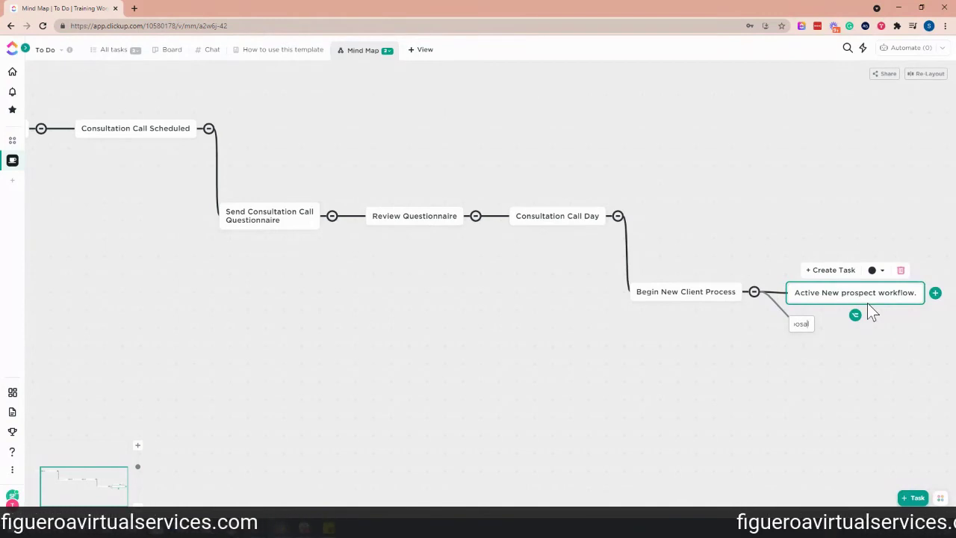
key(BackSpace)
key(BackSpace)
key(BackSpace)
key(BackSpace)
key(BackSpace)
key(BackSpace)
key(BackSpace)
key(BackSpace)
text(Cre)
text(ate)
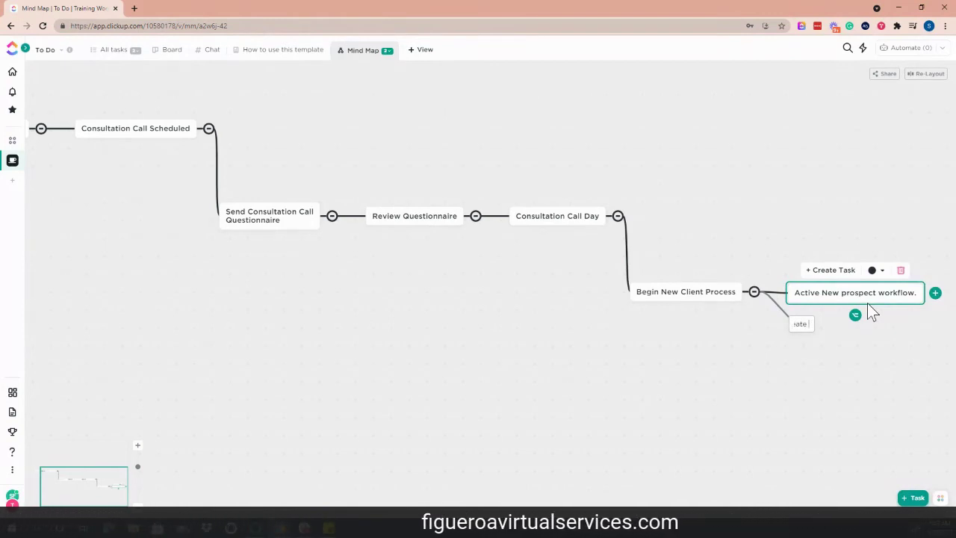
key(Return)
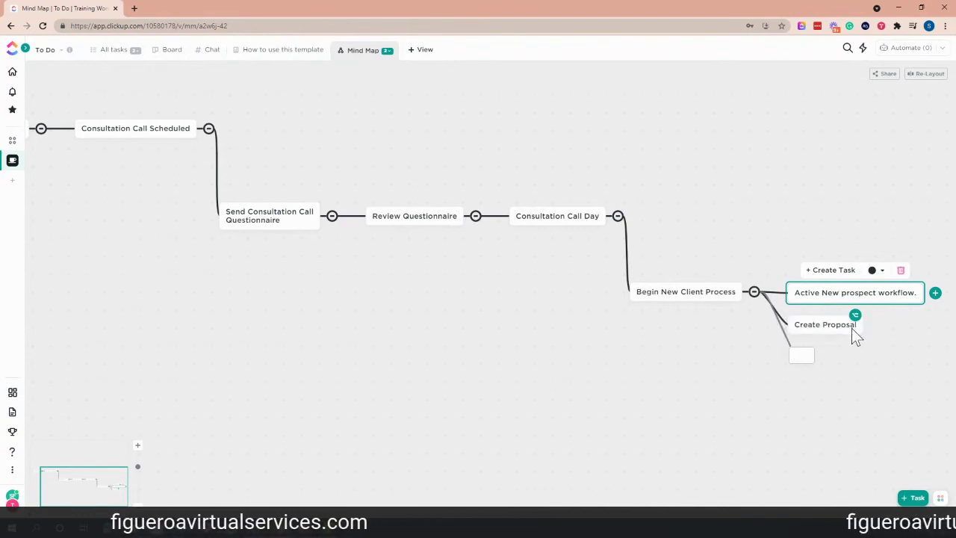
key(Escape)
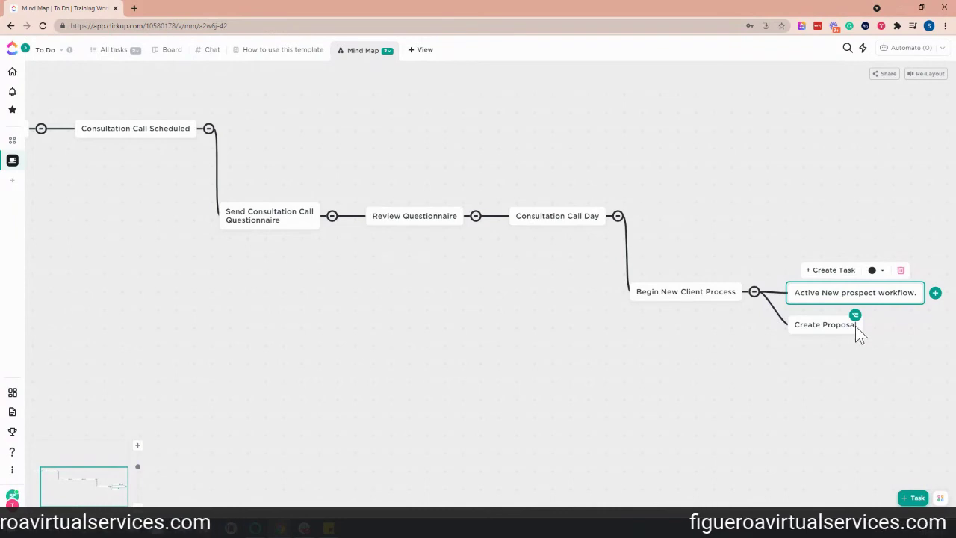
- Add a child node "Invoice and the contract" to the "Create Proposal" node
click(855, 325)
click(874, 325)
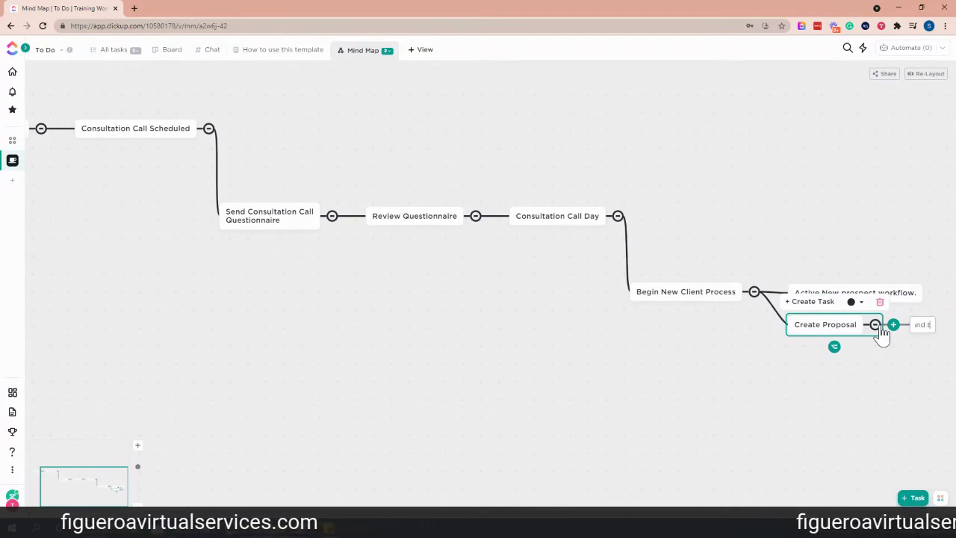
text(raft contract)
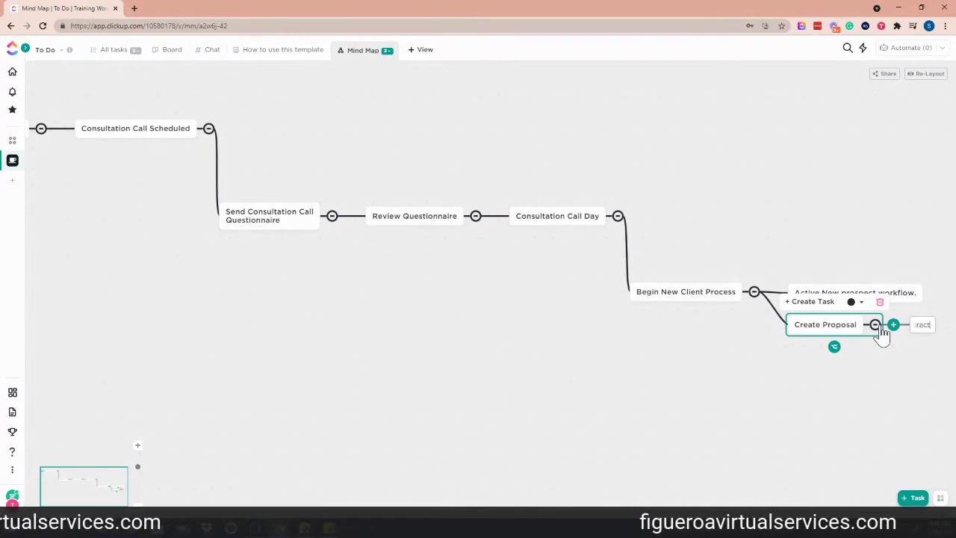
key(Return)
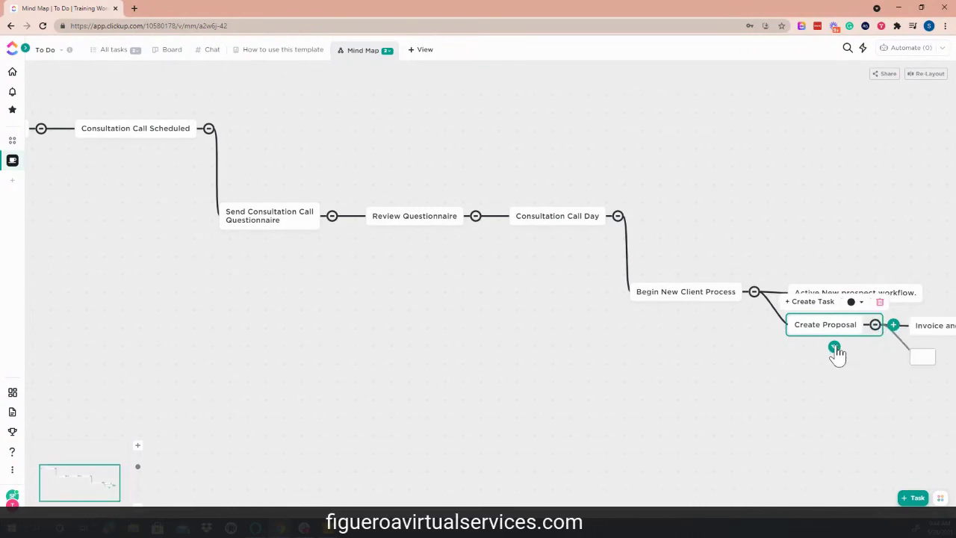
key(Escape)
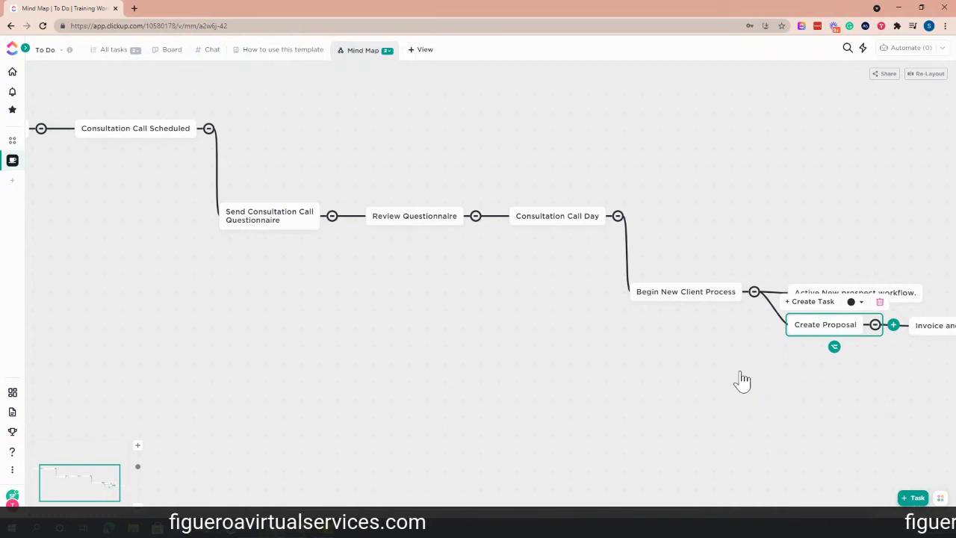
- Move "Create Proposal" below the consultation row, left of "Begin New Client Process", and place "Invoice and the contract" just below and right of it
drag(934, 336, 573, 440)
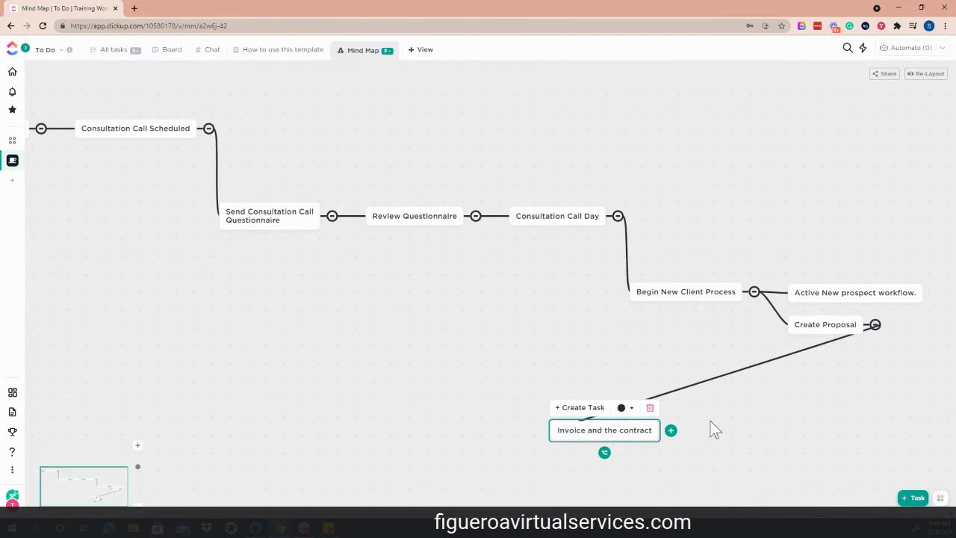
click(502, 407)
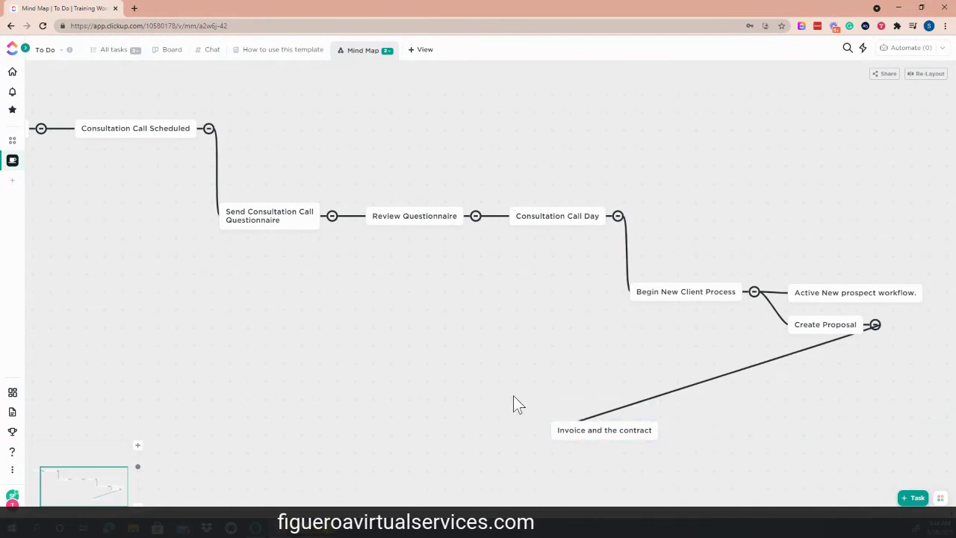
drag(814, 325, 463, 331)
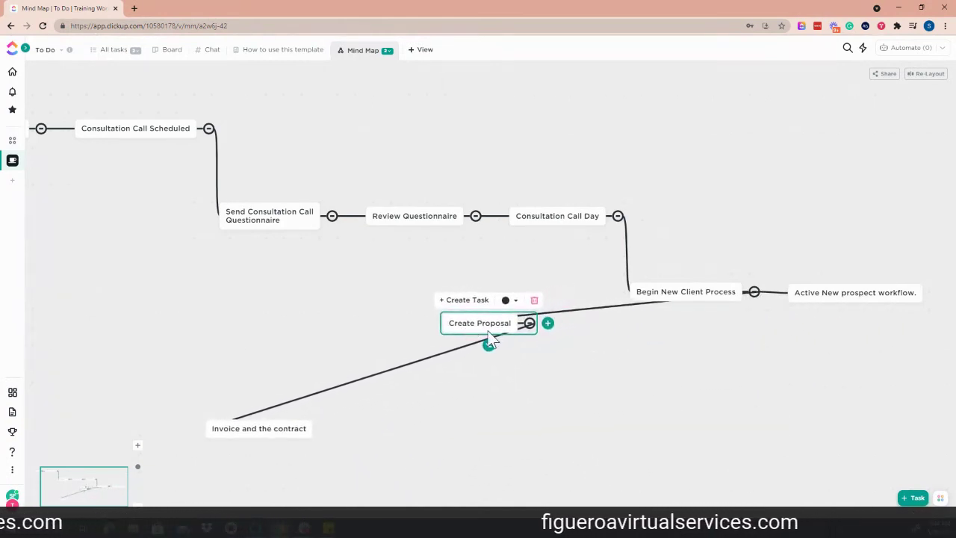
drag(254, 437, 589, 366)
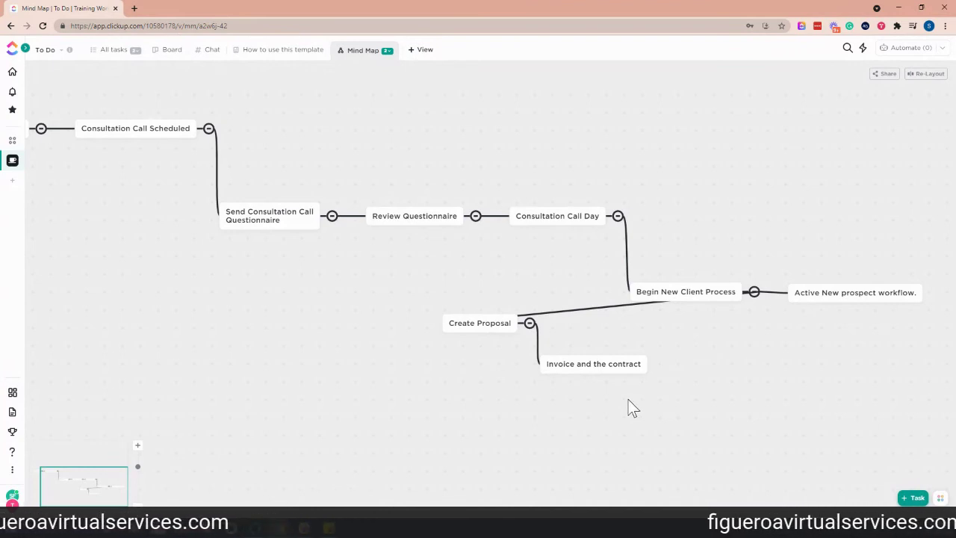
click(568, 369)
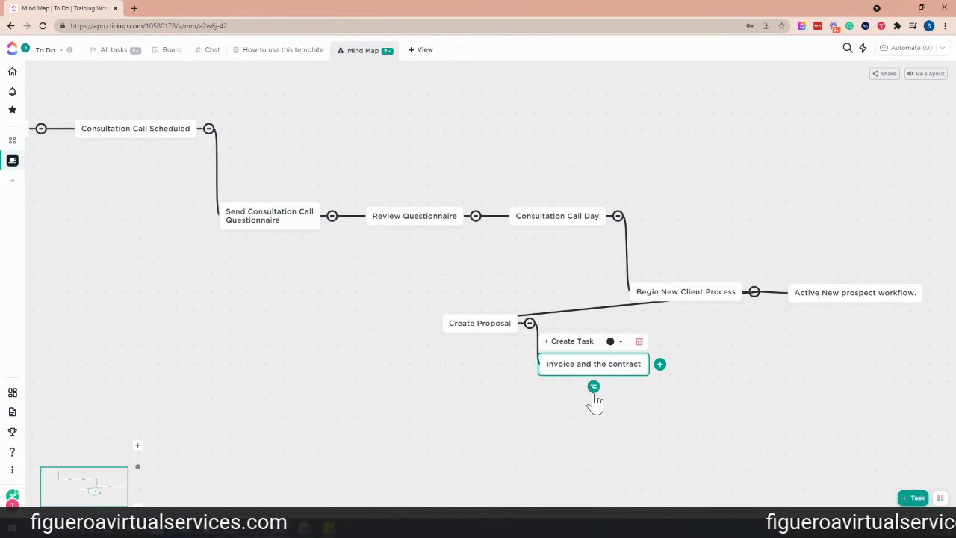
- Switch to the "Onboarding a Client" mind map to review its welcome packet, pre-work and email sequence branches
click(367, 57)
click(360, 90)
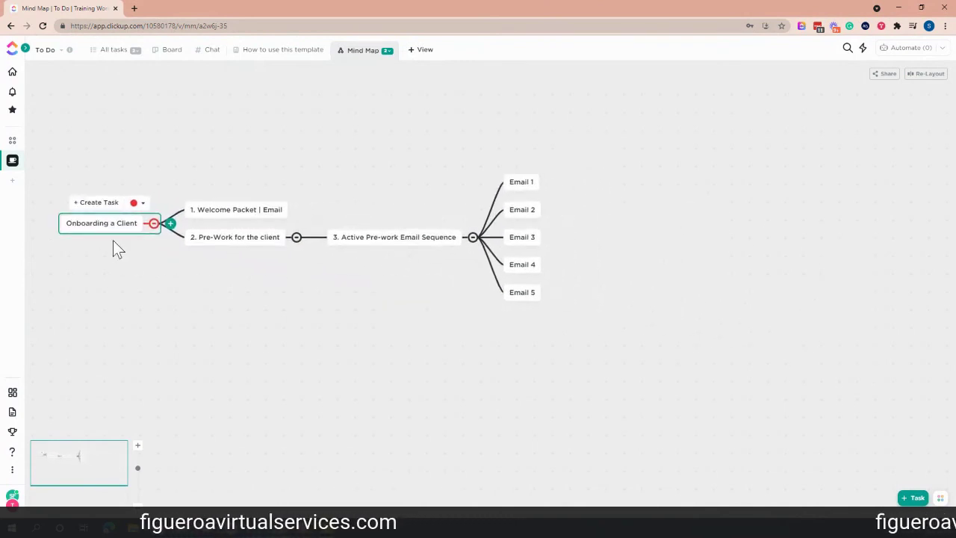
click(142, 282)
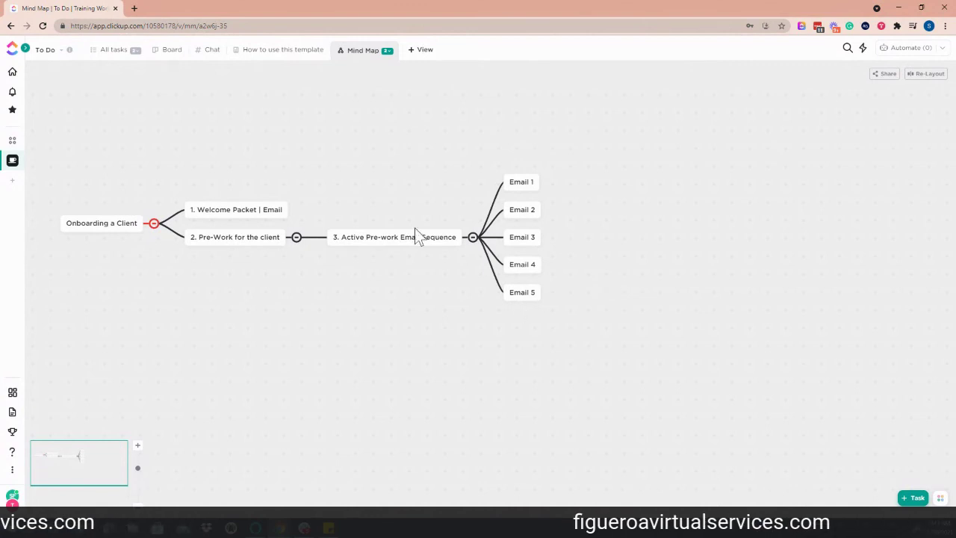
- Re-layout the "New Warm Lead" mind map and shift the whole map left from its root node
click(364, 65)
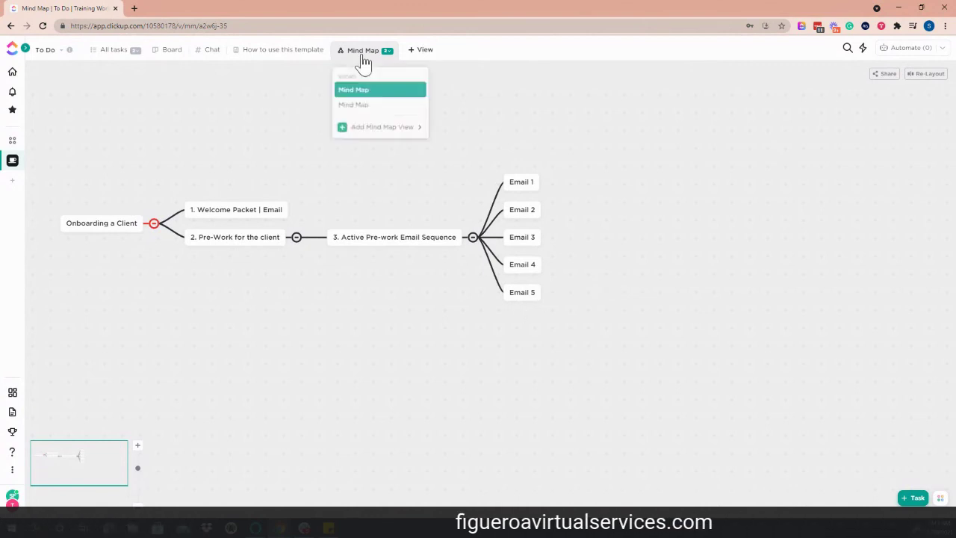
click(363, 106)
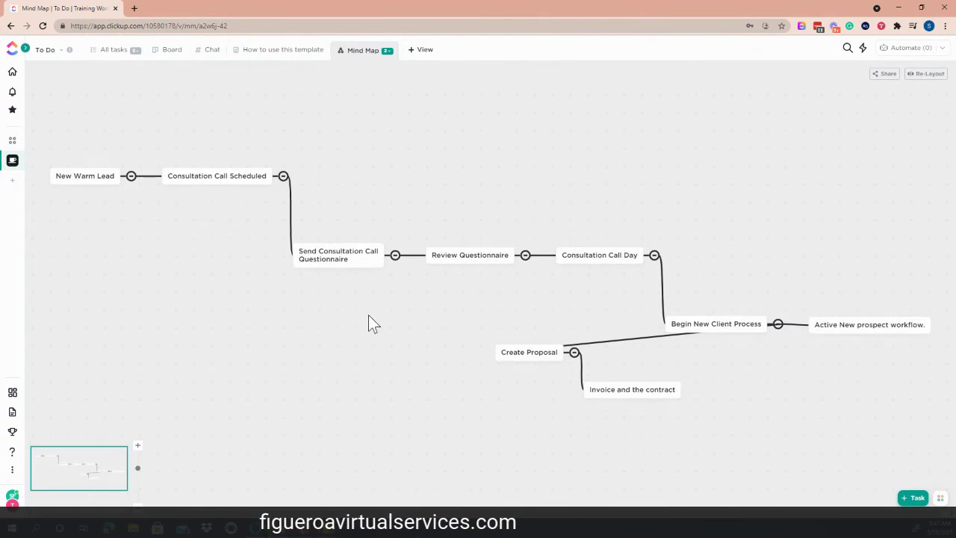
click(927, 74)
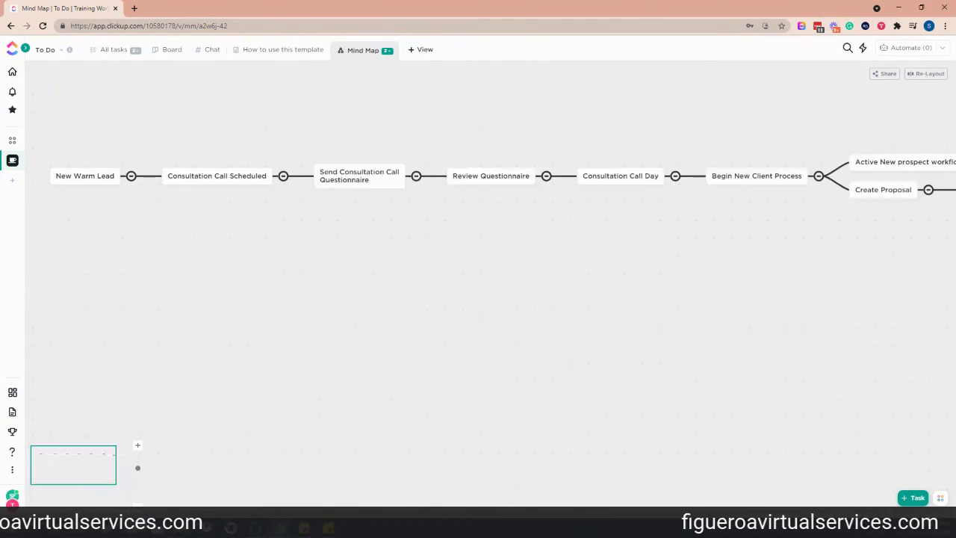
scroll(139, 516, down, 5)
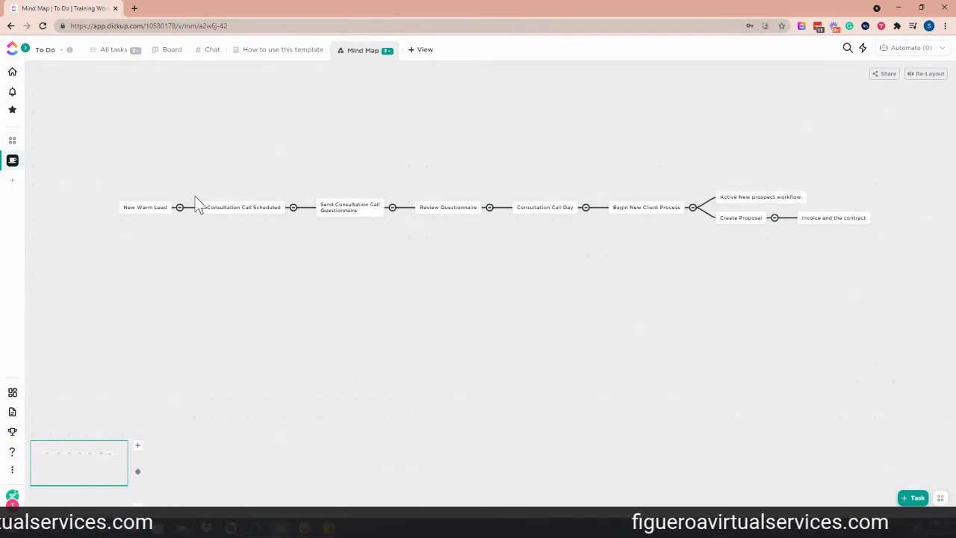
click(147, 208)
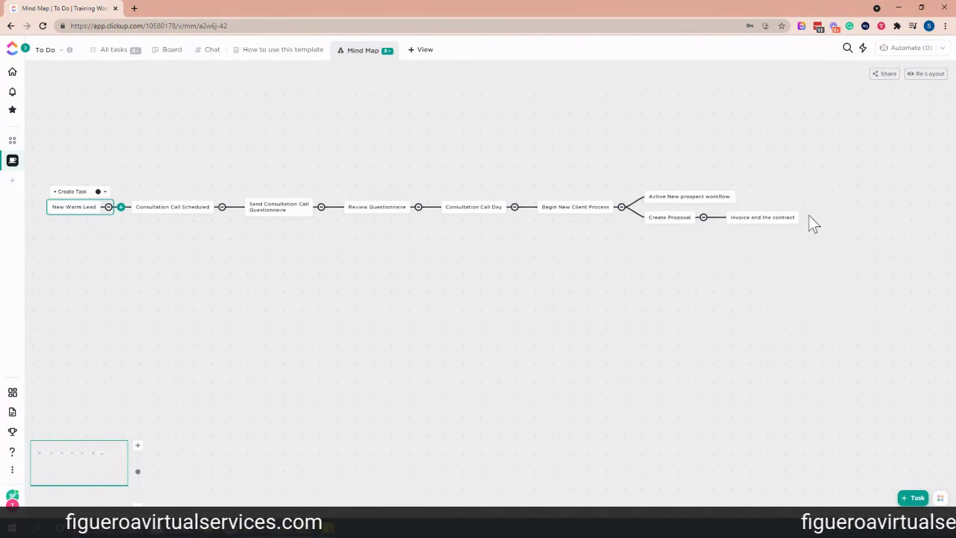
- Return to the client onboarding mind map and move it left and slightly up from its "Onboarding a Client" root
click(376, 55)
click(359, 90)
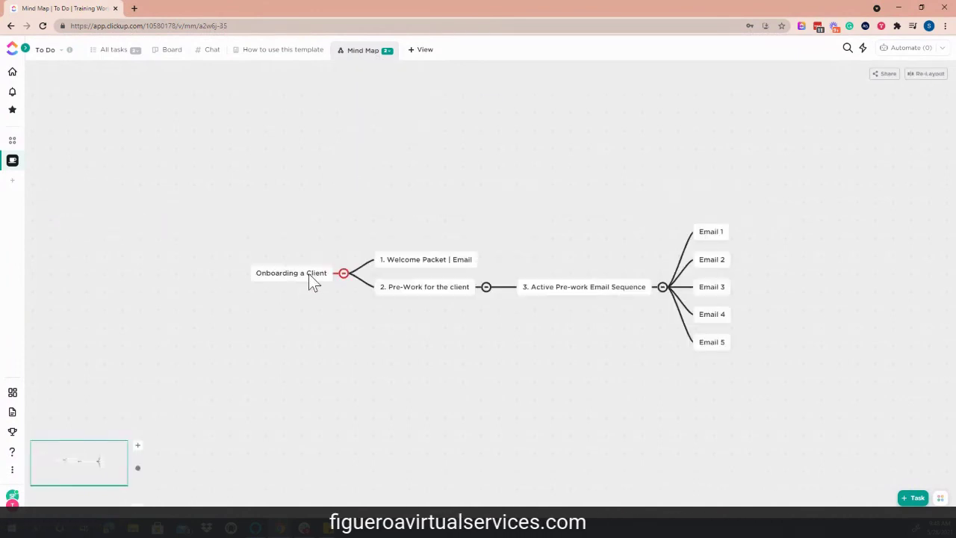
drag(311, 272, 157, 240)
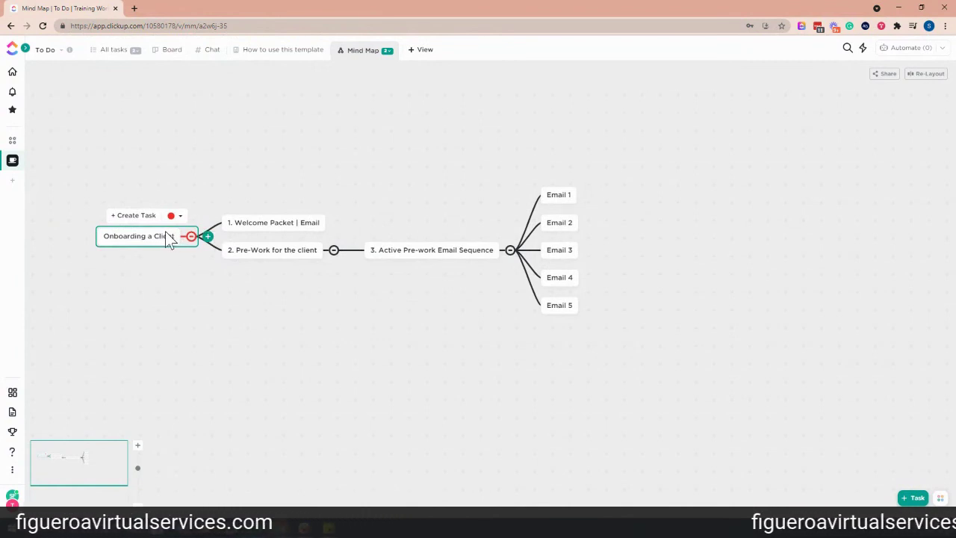
click(299, 431)
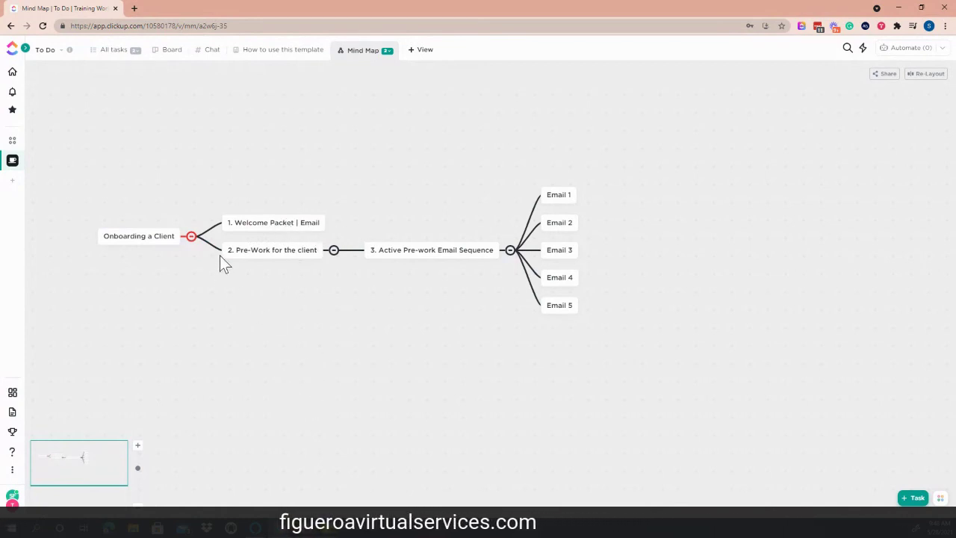
- Add a child node "Kickoff Call" to "2. Pre-Work for the client", below "3. Active Pre-work Email Sequence"
click(313, 252)
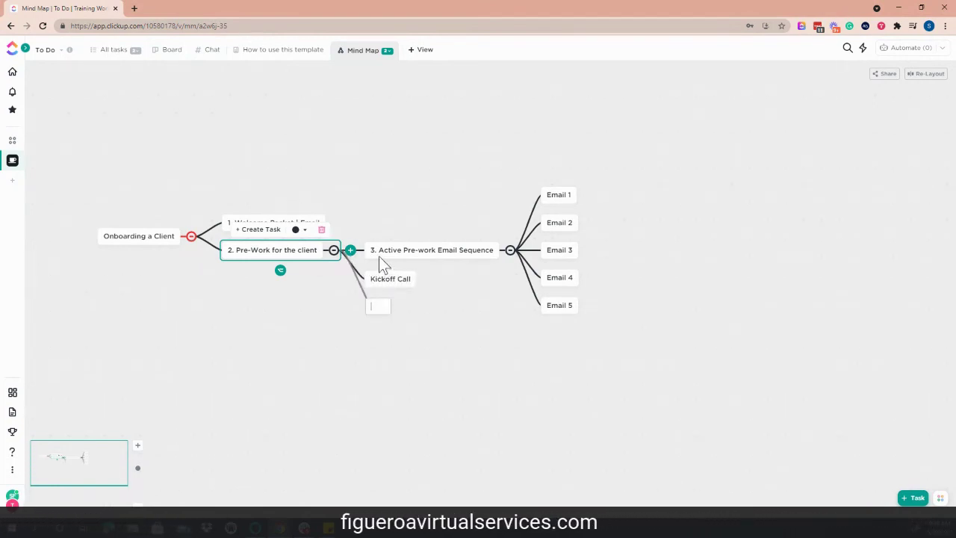
click(383, 251)
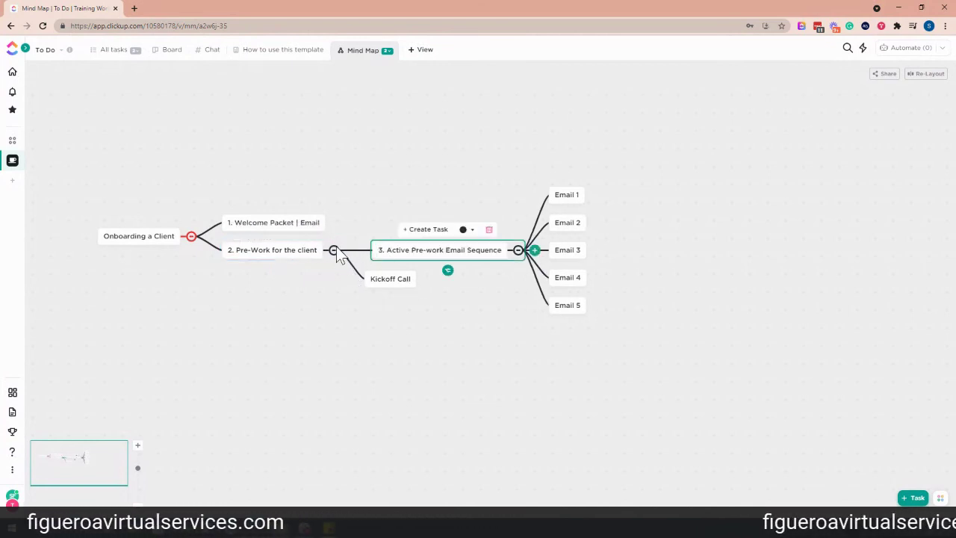
click(340, 287)
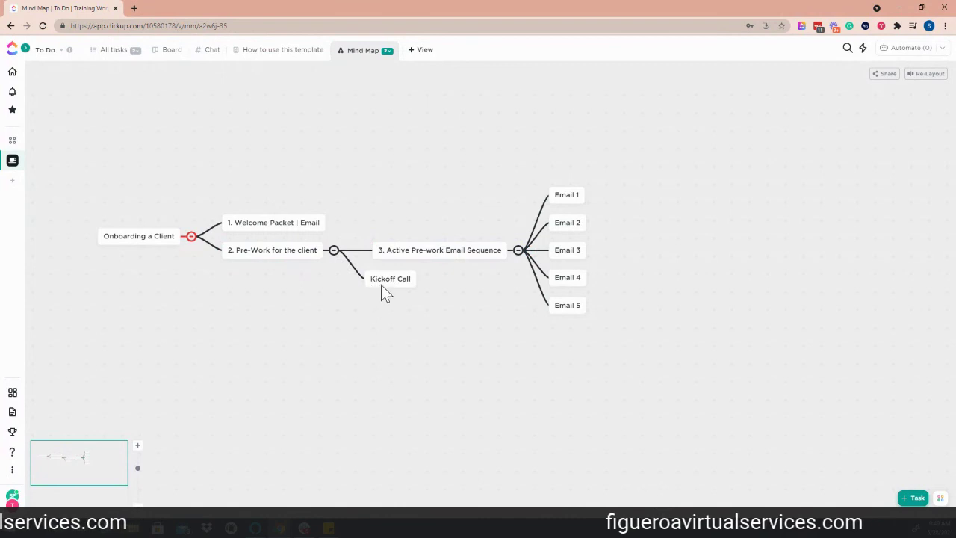
- Add a child node "Fulfillment" to the "Email 3" node of the pre-work email sequence
drag(345, 268, 363, 298)
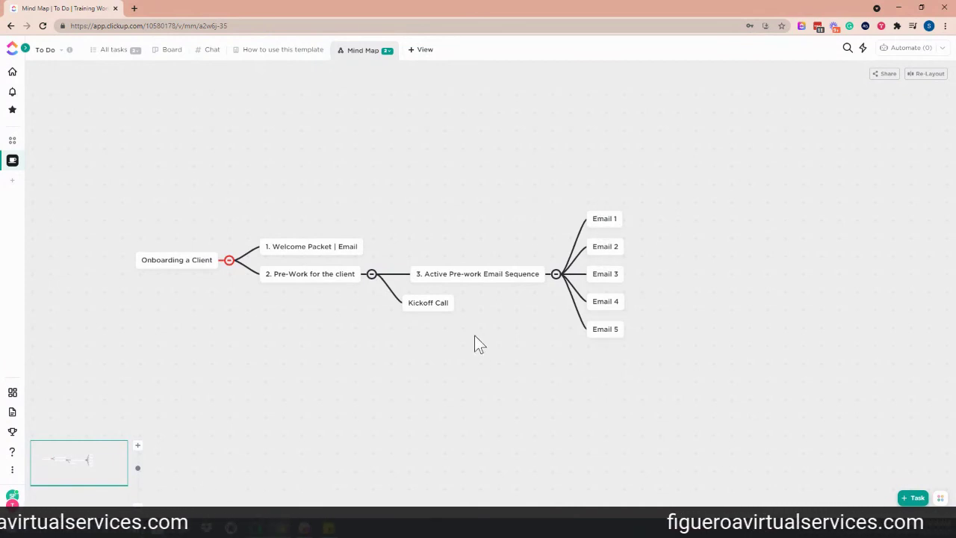
drag(468, 332, 414, 313)
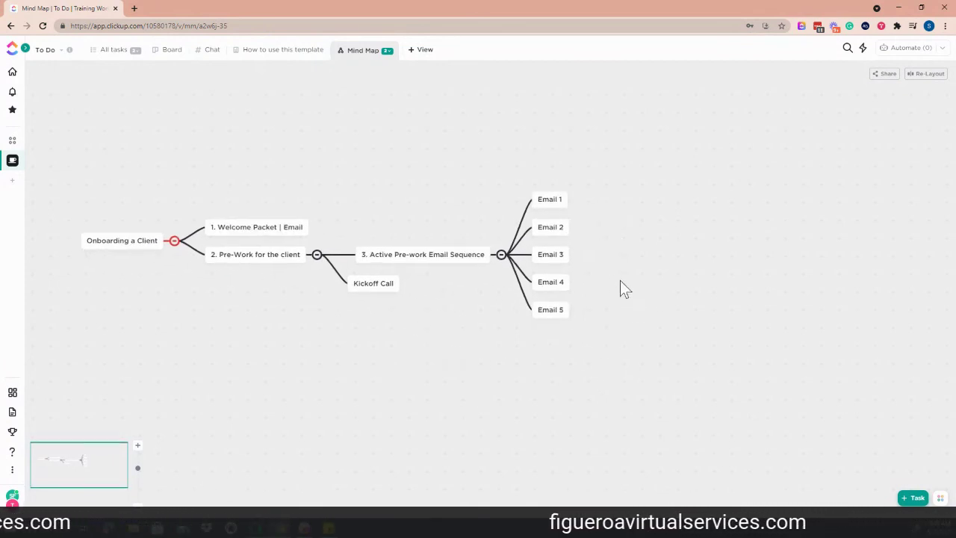
click(566, 258)
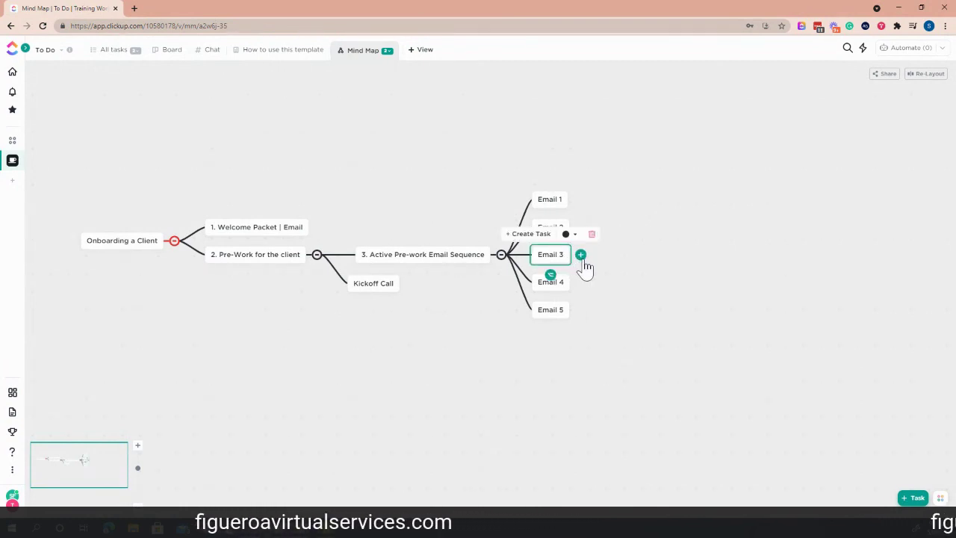
click(582, 257)
text(Fulf)
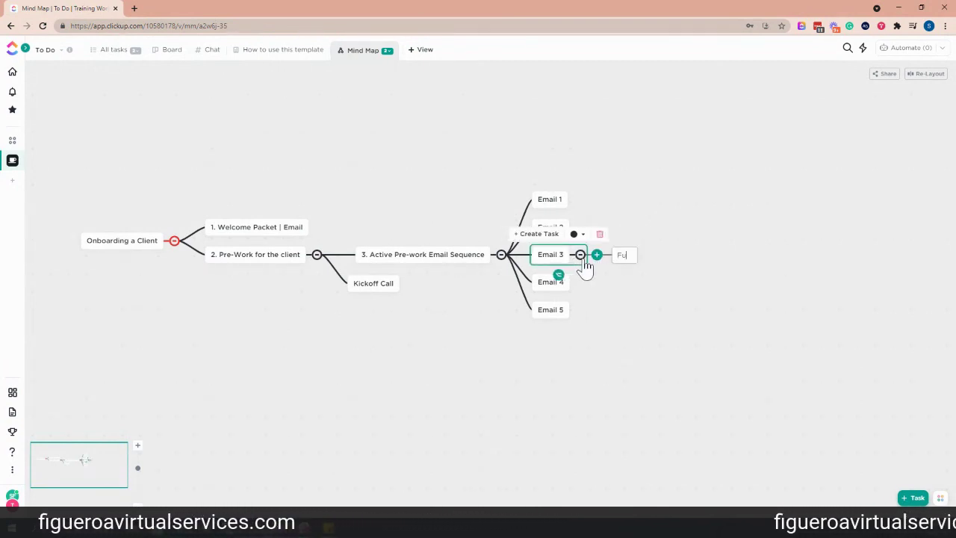
key(Escape)
click(582, 257)
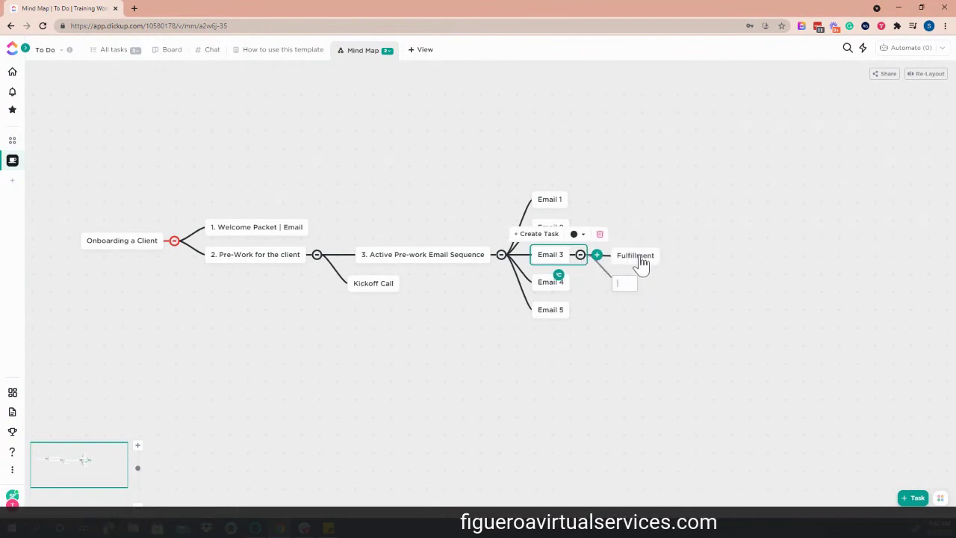